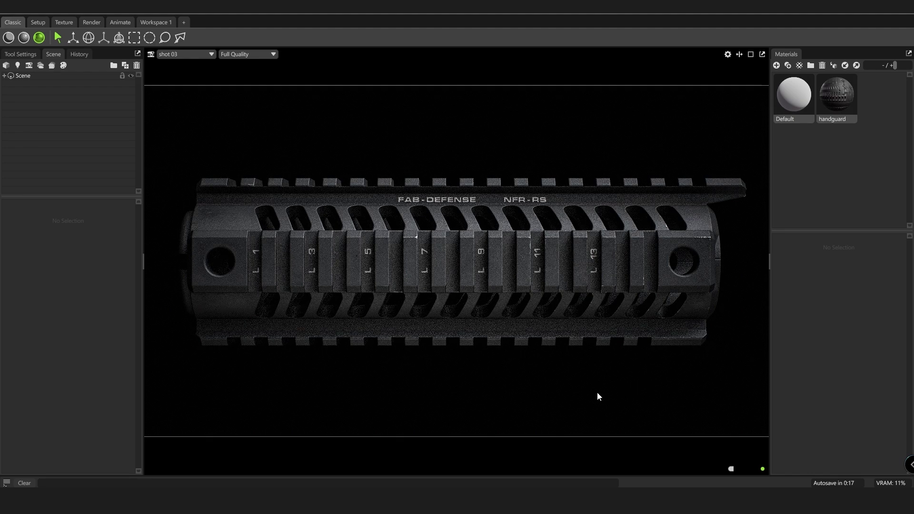
Examine the finished handguard render from an angled view
{"action": "left_click_drag", "start_coordinate": [598, 392], "coordinate": [533, 340]}
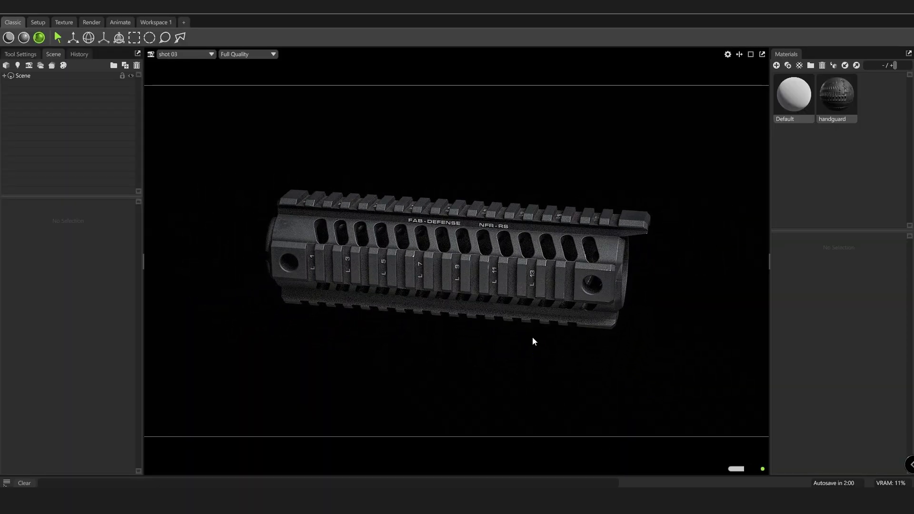
{"action": "scroll", "coordinate": [533, 341], "scroll_direction": "up", "scroll_amount": 5}
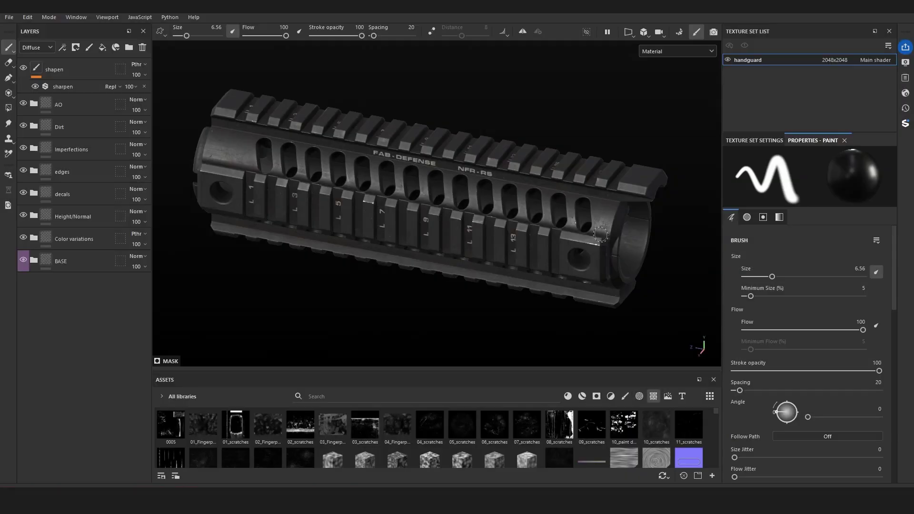
Switch to Substance 3D Painter and review the environment map, blur, rotation and alignment settings along with their lighting effect on the handguard
{"action": "left_click_drag", "start_coordinate": [474, 123], "coordinate": [468, 123], "text": "alt"}
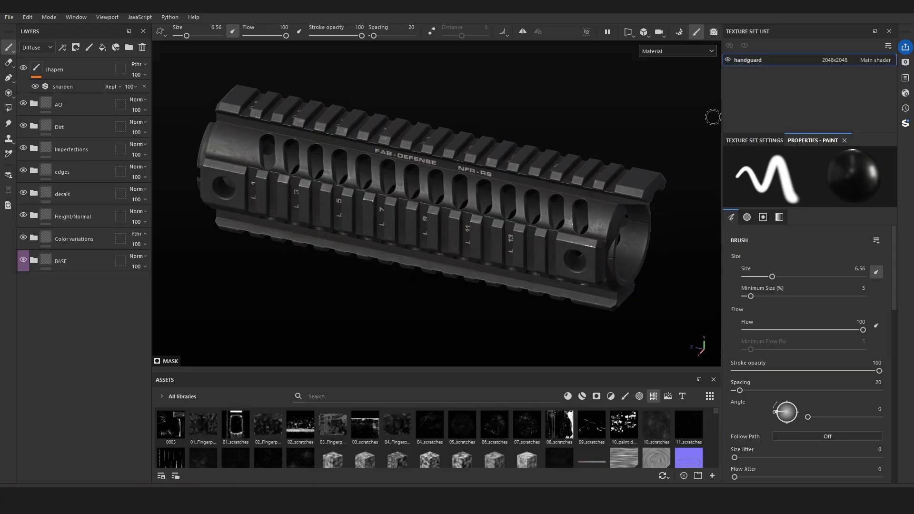
{"action": "left_click", "coordinate": [904, 62]}
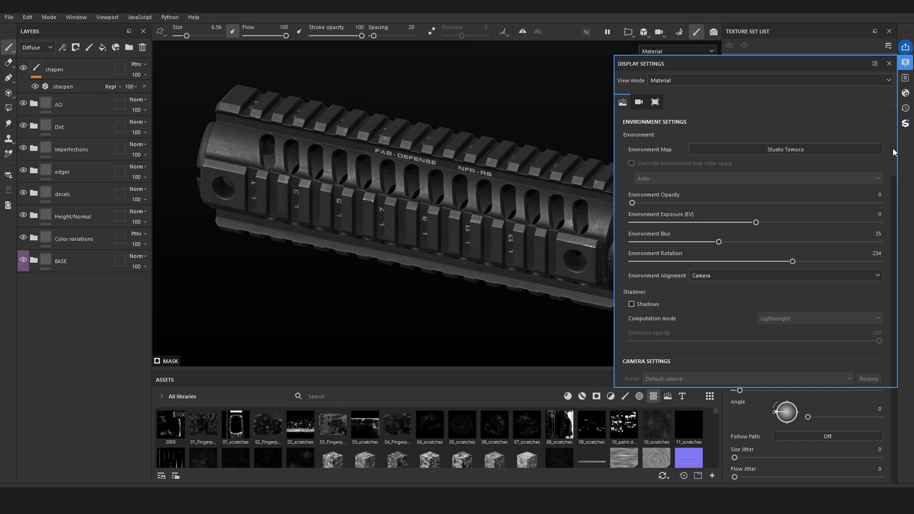
{"action": "left_click_drag", "start_coordinate": [892, 148], "coordinate": [876, 178]}
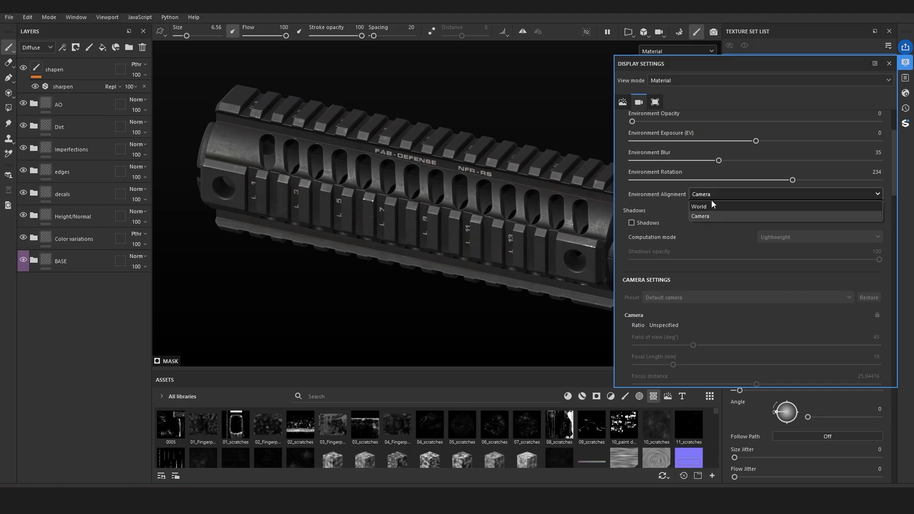
{"action": "left_click_drag", "start_coordinate": [457, 199], "coordinate": [465, 247], "text": "alt"}
{"action": "right_click_drag", "start_coordinate": [465, 246], "coordinate": [500, 243], "text": "shift"}
{"action": "left_click_drag", "start_coordinate": [501, 243], "coordinate": [492, 107], "text": "alt"}
{"action": "middle_click_drag", "start_coordinate": [489, 266], "coordinate": [476, 106], "text": "alt"}
{"action": "scroll", "coordinate": [756, 277], "scroll_direction": "down", "scroll_amount": 5}
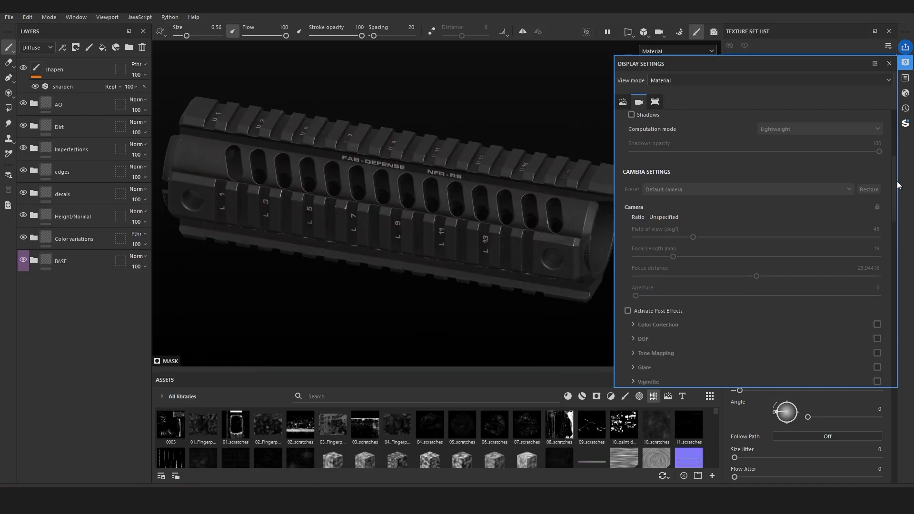
Review the anti-aliasing, color profile, tone mapping and texture filtering display settings while checking the handguard in the viewport
{"action": "left_click_drag", "start_coordinate": [892, 181], "coordinate": [894, 242]}
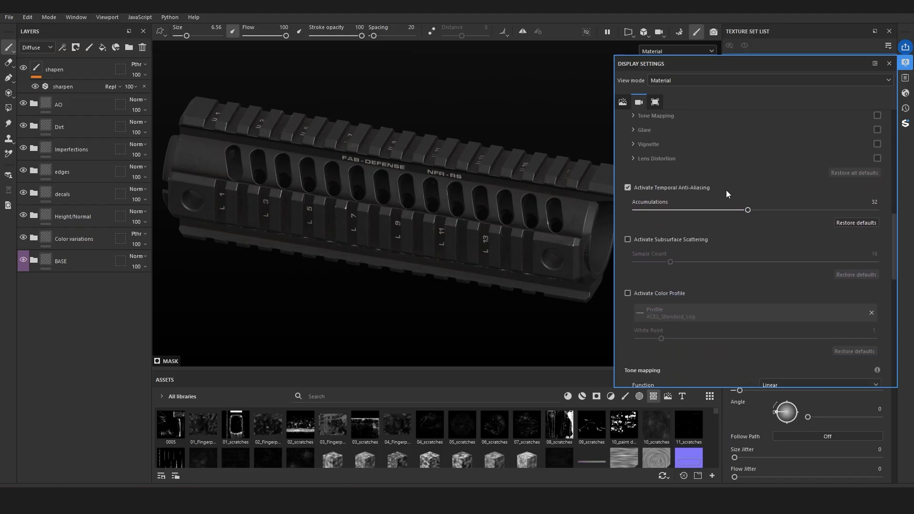
{"action": "left_click_drag", "start_coordinate": [484, 198], "coordinate": [442, 166], "text": "alt"}
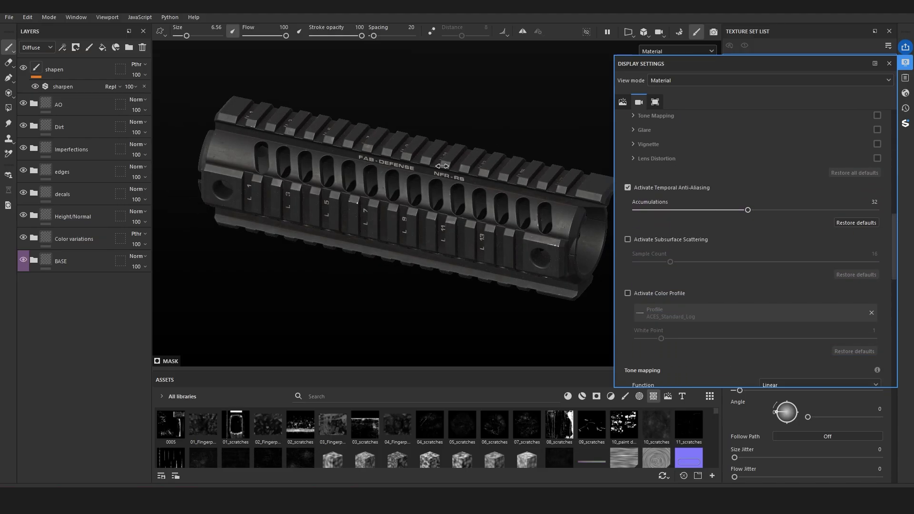
{"action": "right_click_drag", "start_coordinate": [449, 176], "coordinate": [489, 170], "text": "alt"}
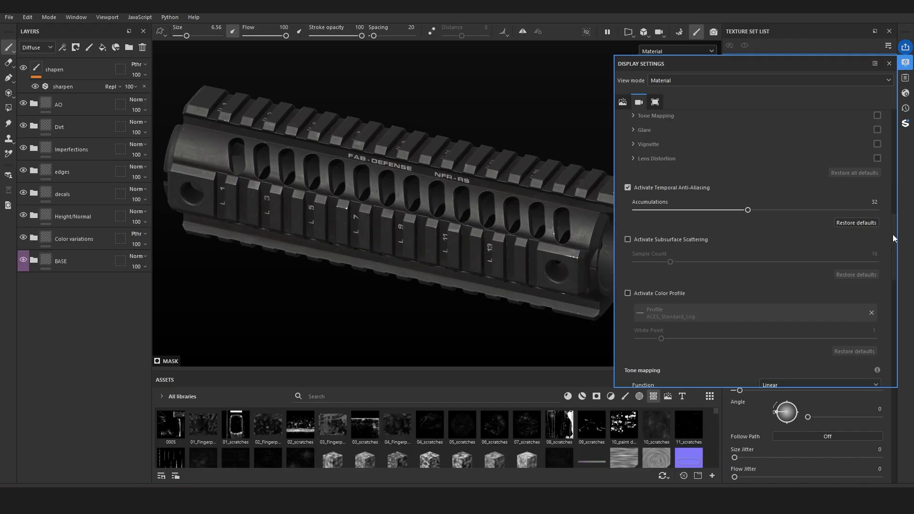
{"action": "left_click_drag", "start_coordinate": [893, 234], "coordinate": [893, 278]}
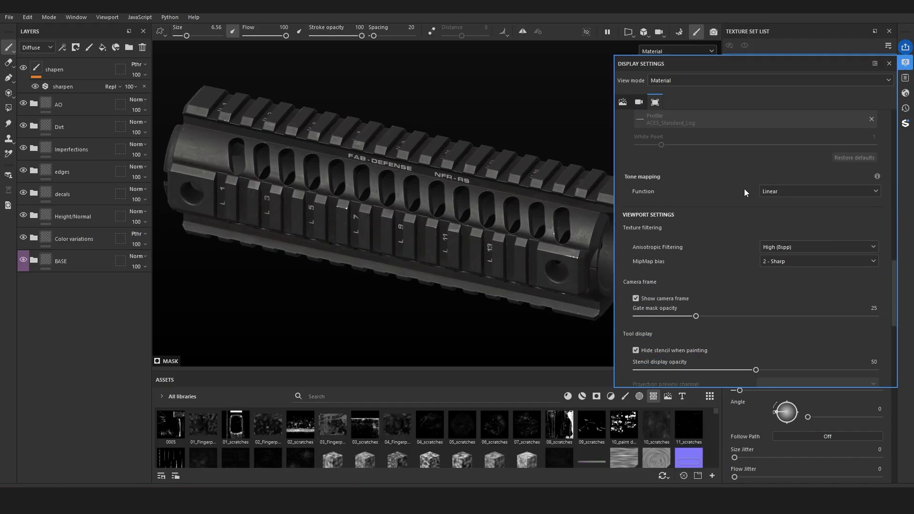
{"action": "mouse_move", "coordinate": [432, 188]}
{"action": "left_mouse_down", "text": "alt"}
{"action": "mouse_move", "coordinate": [449, 183]}
{"action": "mouse_move", "coordinate": [465, 157]}
{"action": "mouse_move", "coordinate": [453, 166]}
{"action": "left_mouse_up", "text": "alt"}
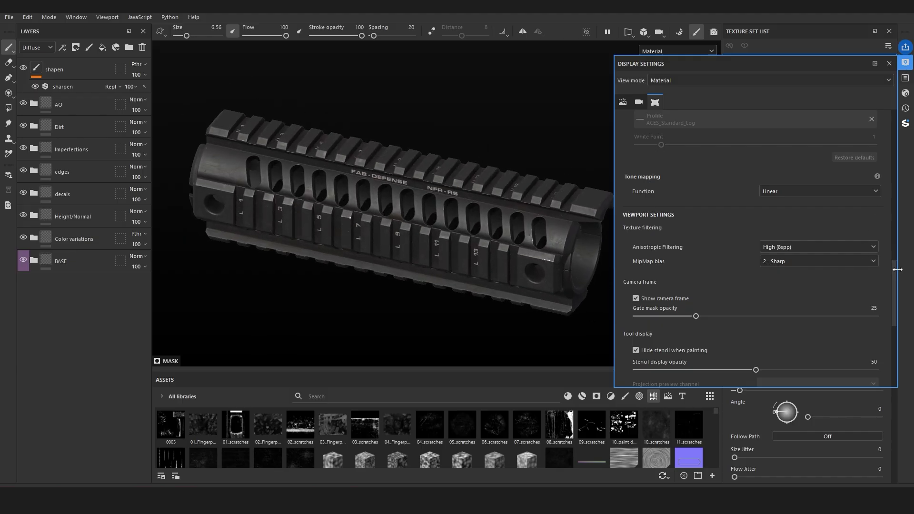
{"action": "left_click_drag", "start_coordinate": [895, 277], "coordinate": [894, 278]}
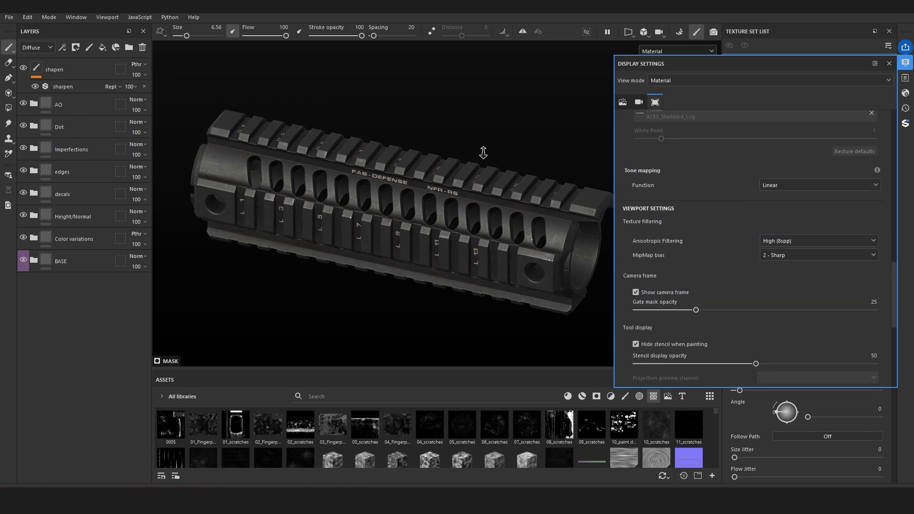
{"action": "mouse_move", "coordinate": [477, 147]}
{"action": "left_mouse_down", "text": "alt"}
{"action": "mouse_move", "coordinate": [471, 159]}
{"action": "mouse_move", "coordinate": [479, 153]}
{"action": "mouse_move", "coordinate": [447, 152]}
{"action": "mouse_move", "coordinate": [469, 148]}
{"action": "left_mouse_up", "text": "alt"}
{"action": "scroll", "coordinate": [717, 211], "scroll_direction": "down", "scroll_amount": 1}
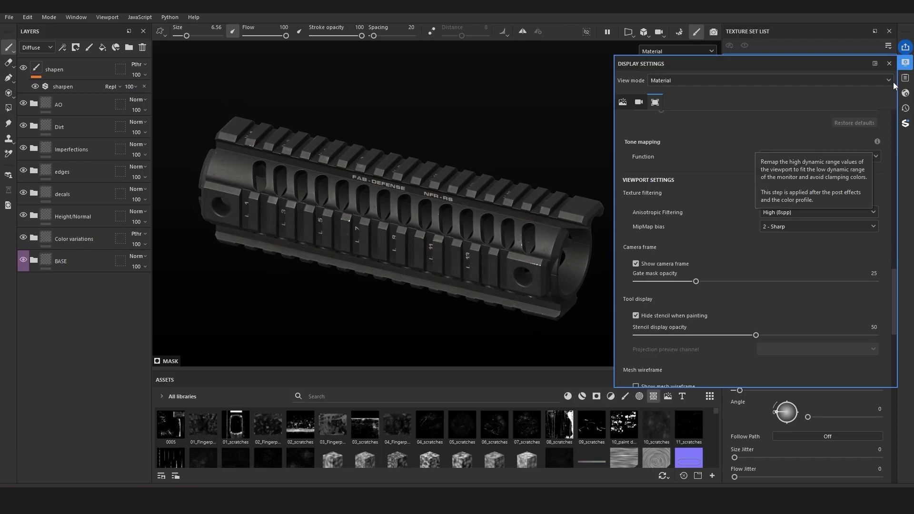
Review the main shader's specular quality, horizon fading, AO intensity and displacement parameters, closing the shader settings when done
{"action": "left_click", "coordinate": [907, 94]}
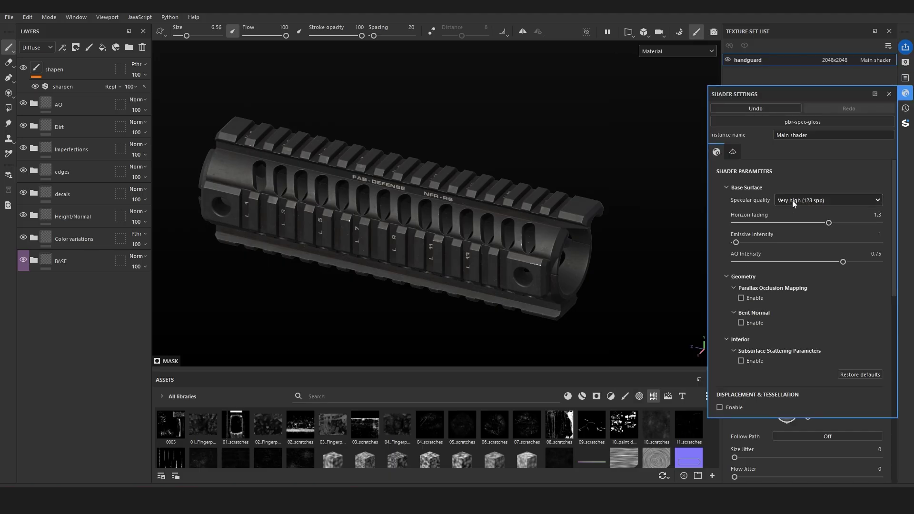
{"action": "scroll", "coordinate": [809, 262], "scroll_direction": "down", "scroll_amount": 2}
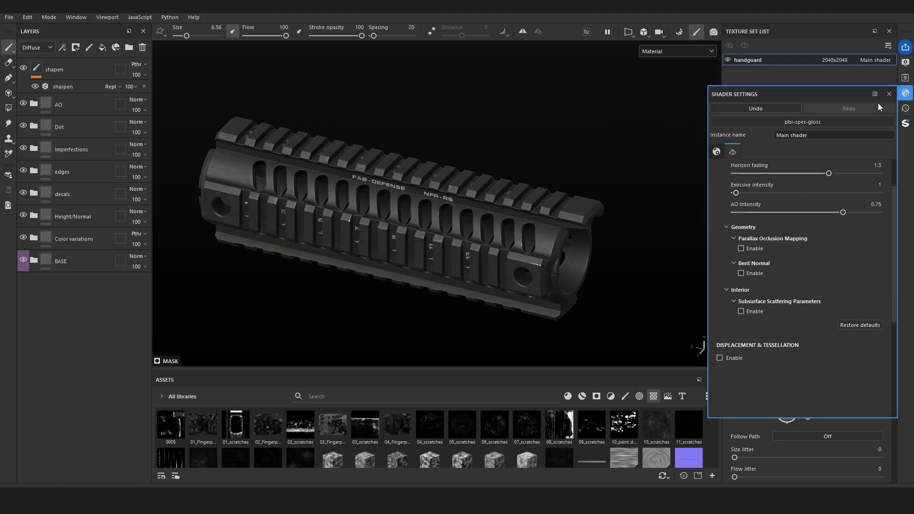
{"action": "left_click", "coordinate": [907, 94]}
{"action": "mouse_move", "coordinate": [513, 120]}
{"action": "left_mouse_down", "text": "alt"}
{"action": "mouse_move", "coordinate": [547, 116]}
{"action": "mouse_move", "coordinate": [489, 133]}
{"action": "left_mouse_up", "text": "alt"}
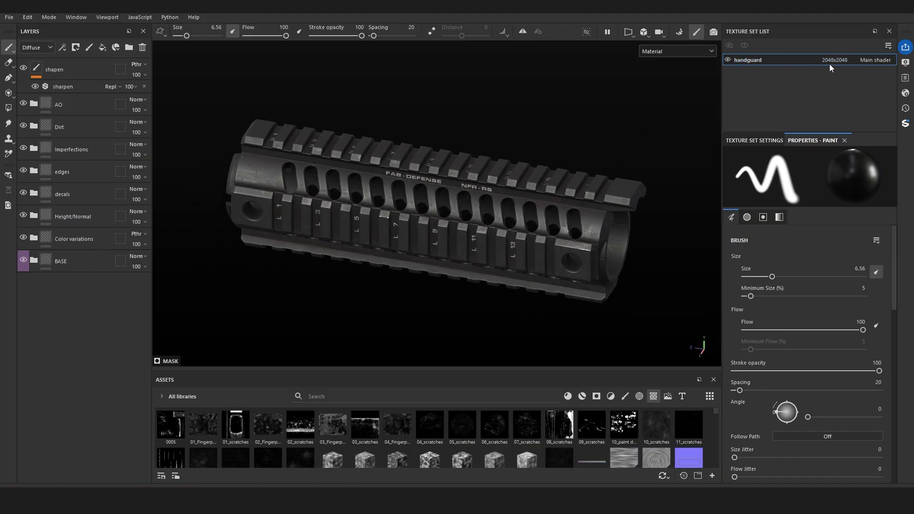
Examine the textured handguard from its end openings, its side and its rails, checking edge wear and surface detail
{"action": "left_click_drag", "start_coordinate": [496, 109], "coordinate": [528, 145], "text": "alt"}
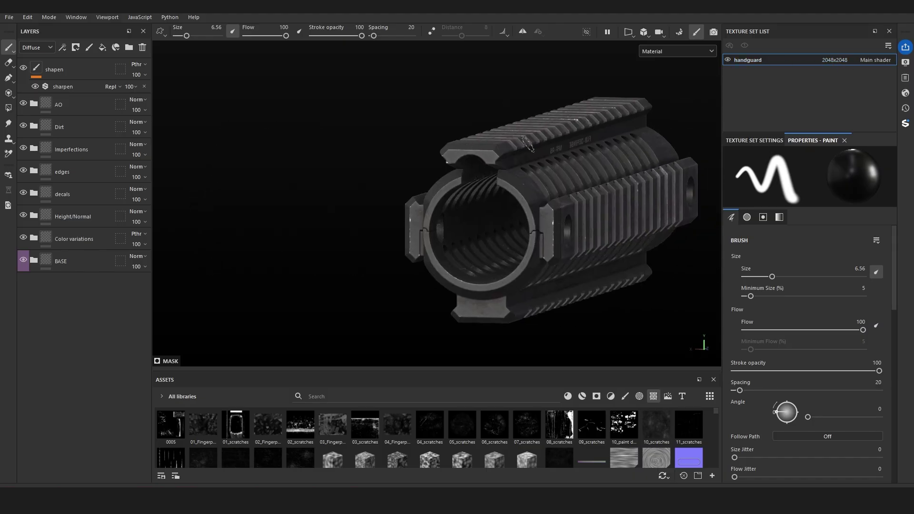
{"action": "left_click_drag", "start_coordinate": [535, 177], "coordinate": [611, 185], "text": "alt"}
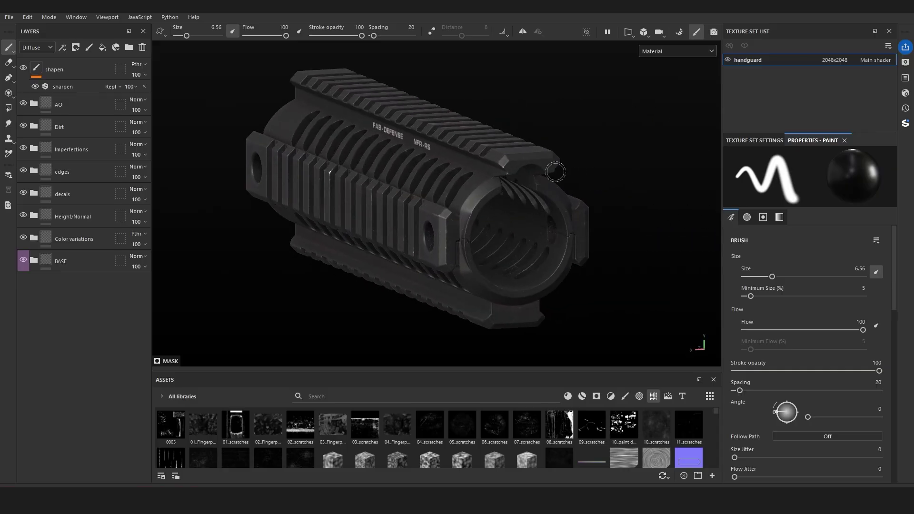
{"action": "left_click_drag", "start_coordinate": [476, 151], "coordinate": [481, 132], "text": "alt"}
{"action": "left_click_drag", "start_coordinate": [504, 267], "coordinate": [484, 232], "text": "alt"}
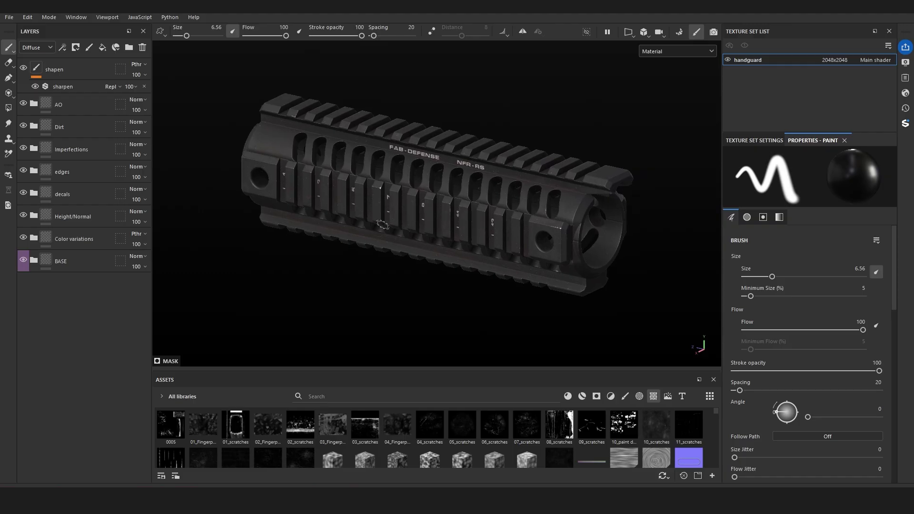
{"action": "left_click_drag", "start_coordinate": [292, 173], "coordinate": [455, 179], "text": "alt+shift"}
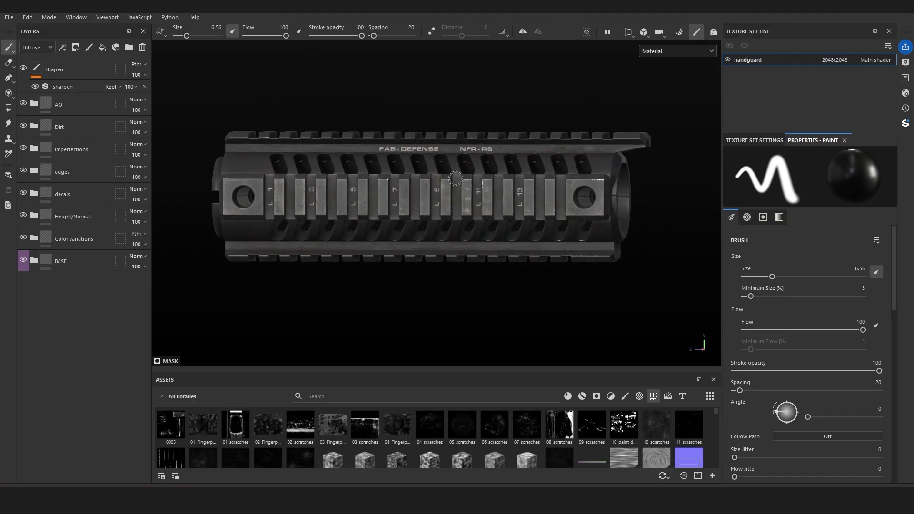
{"action": "mouse_move", "coordinate": [509, 202]}
{"action": "left_mouse_down", "text": "alt"}
{"action": "mouse_move", "coordinate": [428, 219]}
{"action": "mouse_move", "coordinate": [519, 152]}
{"action": "mouse_move", "coordinate": [536, 216]}
{"action": "mouse_move", "coordinate": [488, 90]}
{"action": "mouse_move", "coordinate": [529, 142]}
{"action": "mouse_move", "coordinate": [593, 145]}
{"action": "left_mouse_up", "text": "alt"}
{"action": "right_click_drag", "start_coordinate": [594, 146], "coordinate": [533, 210], "text": "alt"}
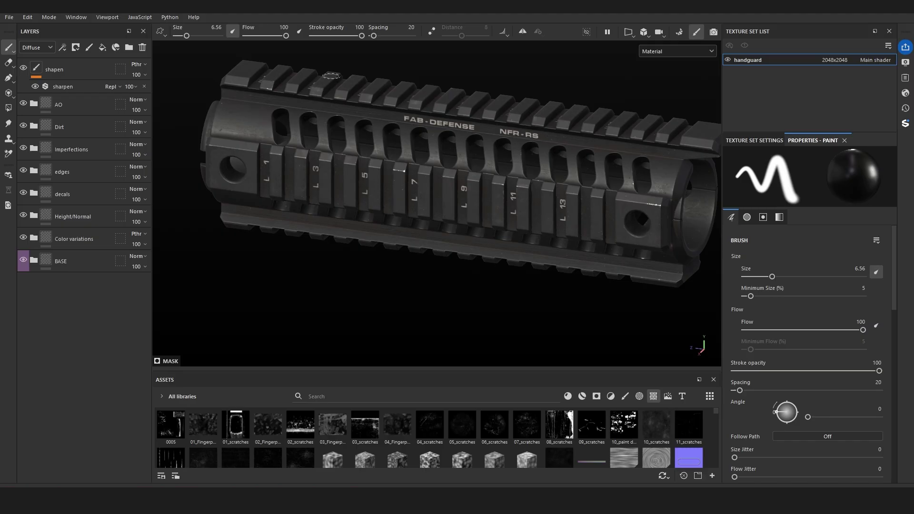
{"action": "left_click_drag", "start_coordinate": [543, 122], "coordinate": [518, 201], "text": "alt"}
{"action": "left_click_drag", "start_coordinate": [484, 165], "coordinate": [515, 114], "text": "alt"}
{"action": "left_click_drag", "start_coordinate": [536, 165], "coordinate": [590, 55], "text": "alt"}
{"action": "left_click_drag", "start_coordinate": [504, 190], "coordinate": [538, 188], "text": "alt"}
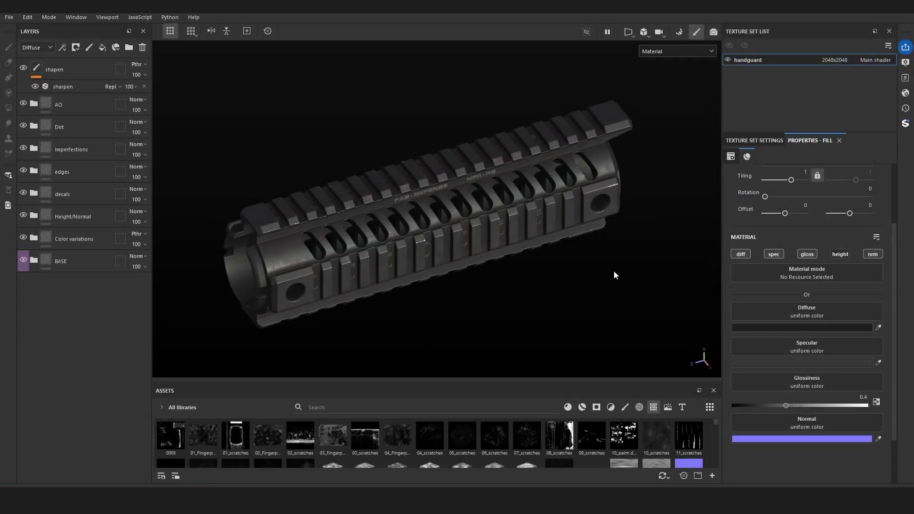
Hide every layer and folder in the stack, from the sharpening layer down to BASE, to show the untextured handguard
{"action": "mouse_move", "coordinate": [494, 238]}
{"action": "left_mouse_down", "text": "alt"}
{"action": "mouse_move", "coordinate": [423, 206]}
{"action": "mouse_move", "coordinate": [437, 189]}
{"action": "mouse_move", "coordinate": [473, 210]}
{"action": "mouse_move", "coordinate": [459, 206]}
{"action": "mouse_move", "coordinate": [479, 229]}
{"action": "left_mouse_up", "text": "alt"}
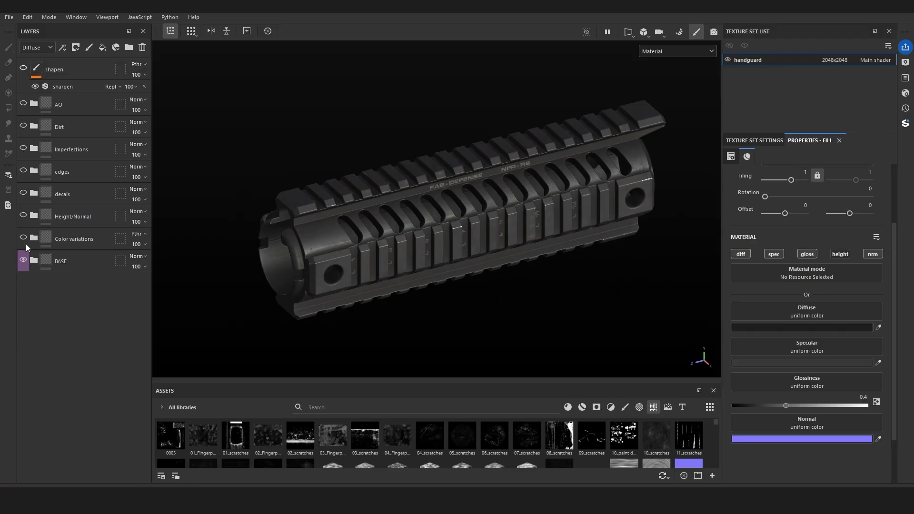
{"action": "left_click_drag", "start_coordinate": [26, 244], "coordinate": [28, 262]}
{"action": "left_click_drag", "start_coordinate": [417, 284], "coordinate": [443, 266], "text": "alt"}
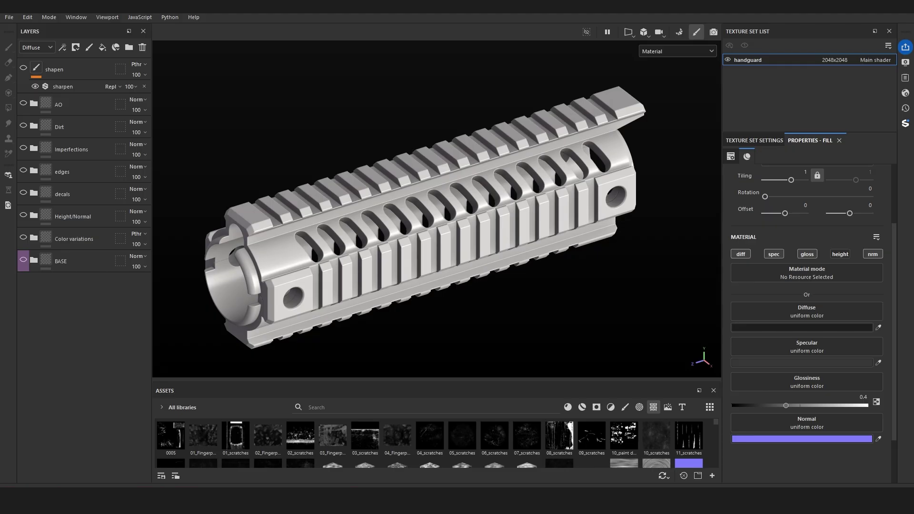
Examine the reference board's rifle and rail photos for surface wear, scratches and metal finish
{"action": "right_click_drag", "start_coordinate": [913, 334], "coordinate": [578, 288]}
{"action": "scroll", "coordinate": [550, 281], "scroll_direction": "down", "scroll_amount": 4}
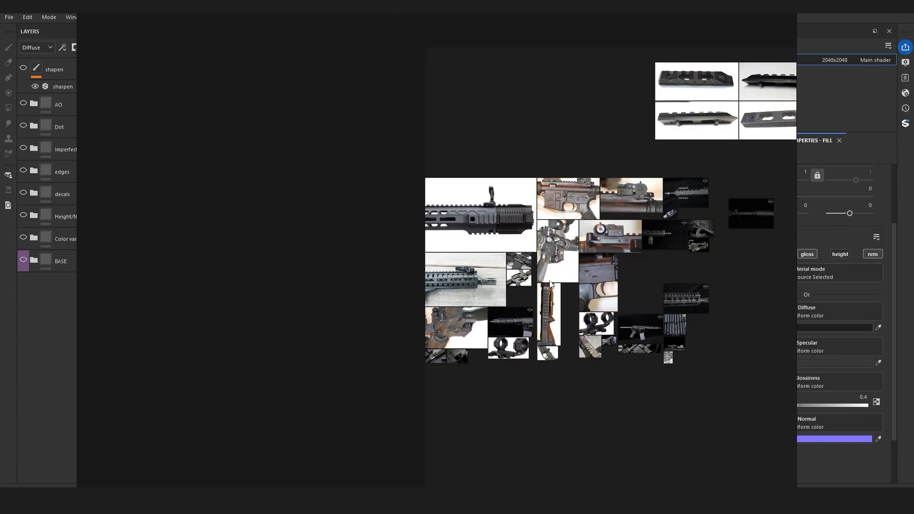
{"action": "scroll", "coordinate": [556, 272], "scroll_direction": "down", "scroll_amount": 3}
{"action": "scroll", "coordinate": [602, 266], "scroll_direction": "up", "scroll_amount": 3}
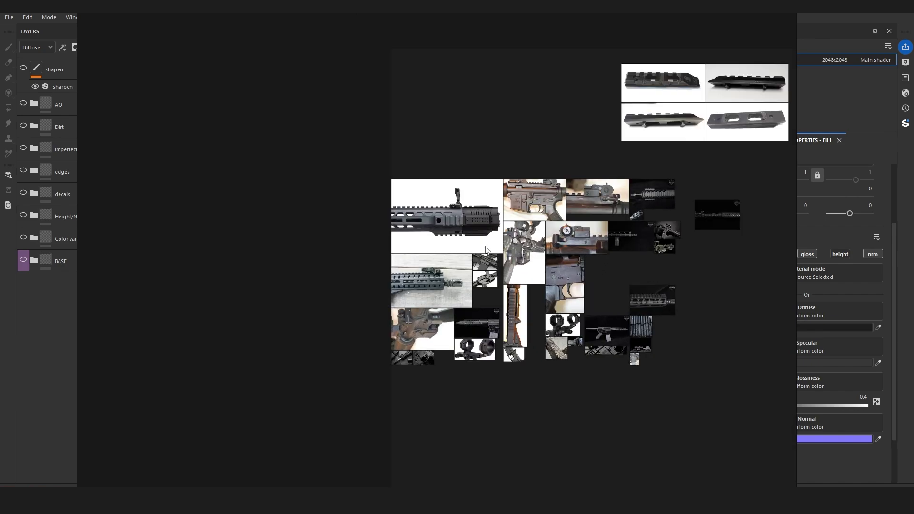
{"action": "scroll", "coordinate": [473, 225], "scroll_direction": "up", "scroll_amount": 2}
{"action": "scroll", "coordinate": [491, 310], "scroll_direction": "up", "scroll_amount": 1}
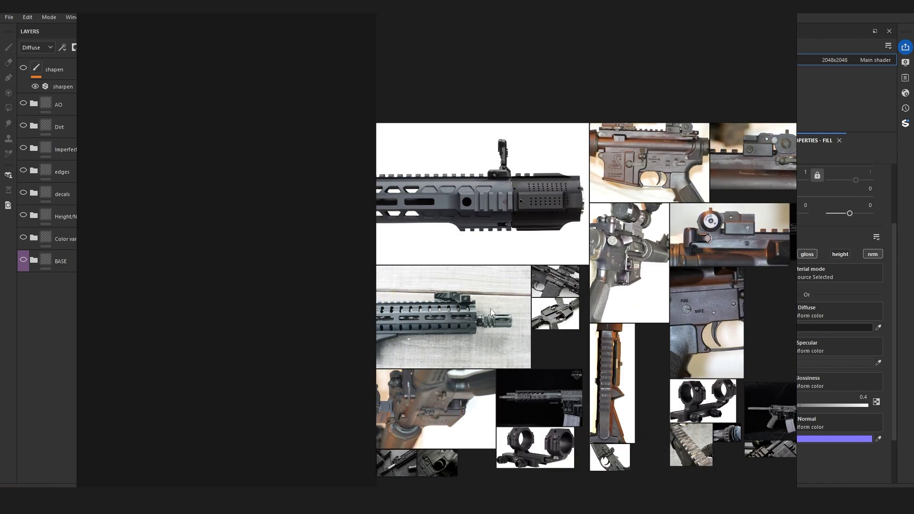
{"action": "scroll", "coordinate": [579, 284], "scroll_direction": "up", "scroll_amount": 3}
{"action": "middle_click_drag", "start_coordinate": [781, 208], "coordinate": [542, 280]}
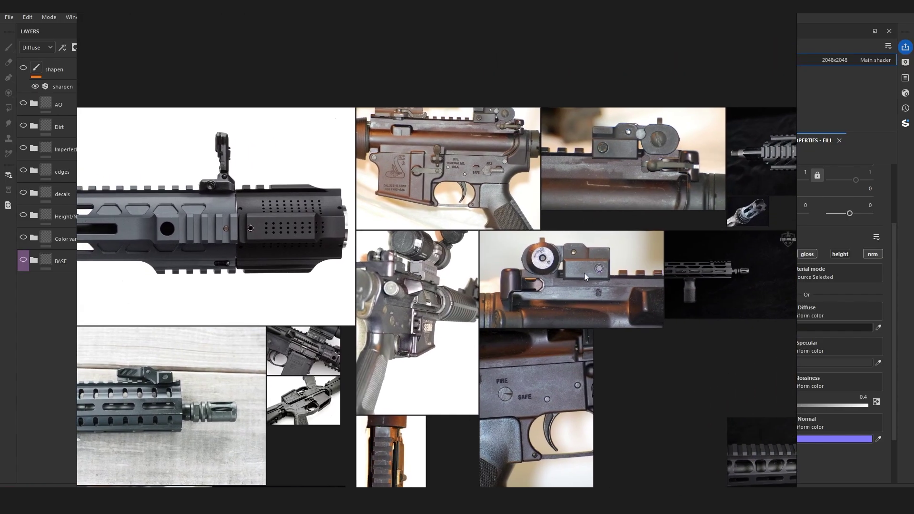
{"action": "scroll", "coordinate": [600, 261], "scroll_direction": "up", "scroll_amount": 3}
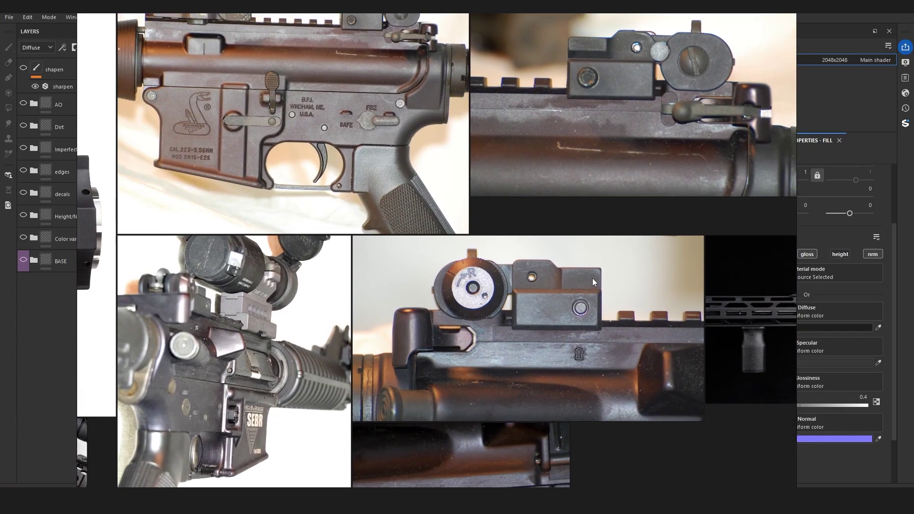
{"action": "middle_click_drag", "start_coordinate": [592, 278], "coordinate": [570, 256]}
{"action": "scroll", "coordinate": [552, 295], "scroll_direction": "up", "scroll_amount": 3}
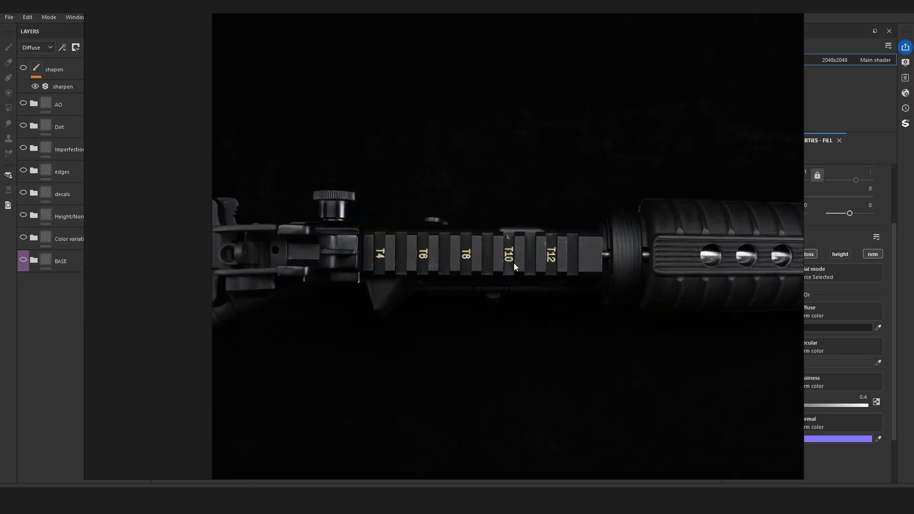
Examine the close-up reference photos of the real handguard for markings, edge wear, dust and surface grain
{"action": "scroll", "coordinate": [513, 263], "scroll_direction": "up", "scroll_amount": 4}
{"action": "scroll", "coordinate": [572, 259], "scroll_direction": "down", "scroll_amount": 5}
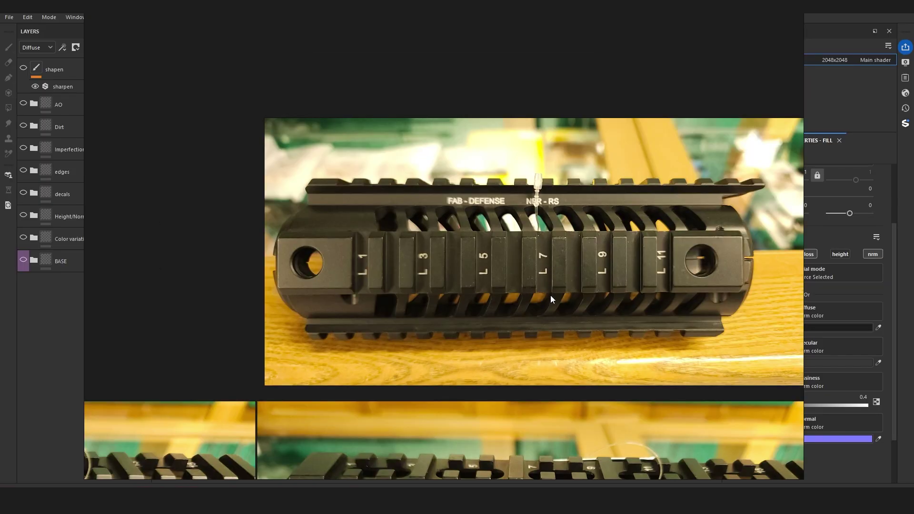
{"action": "scroll", "coordinate": [575, 319], "scroll_direction": "down", "scroll_amount": 1}
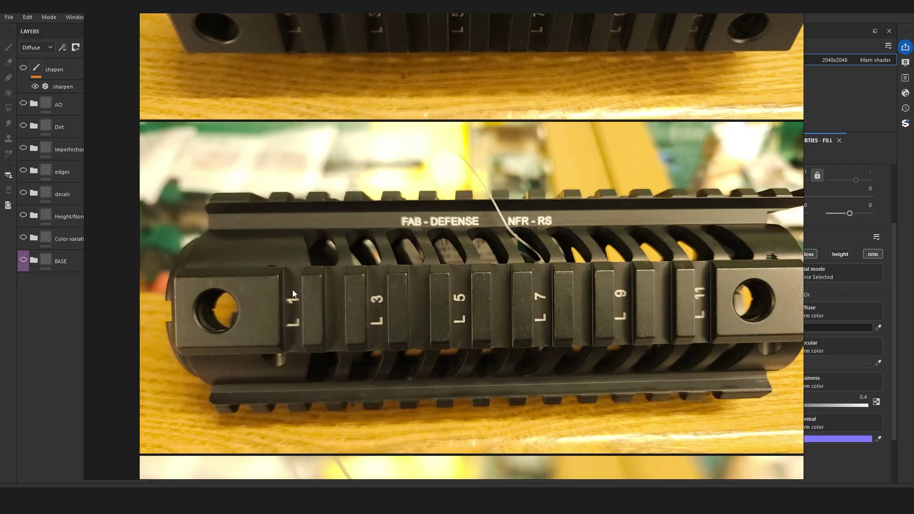
{"action": "middle_click_drag", "start_coordinate": [468, 318], "coordinate": [501, 280]}
{"action": "scroll", "coordinate": [573, 255], "scroll_direction": "up", "scroll_amount": 2}
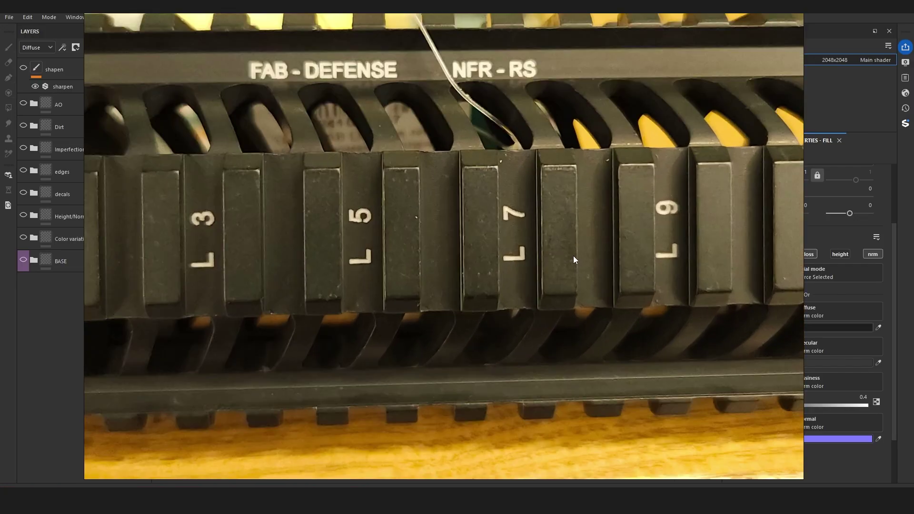
{"action": "scroll", "coordinate": [560, 262], "scroll_direction": "down", "scroll_amount": 3}
{"action": "scroll", "coordinate": [579, 312], "scroll_direction": "up", "scroll_amount": 5}
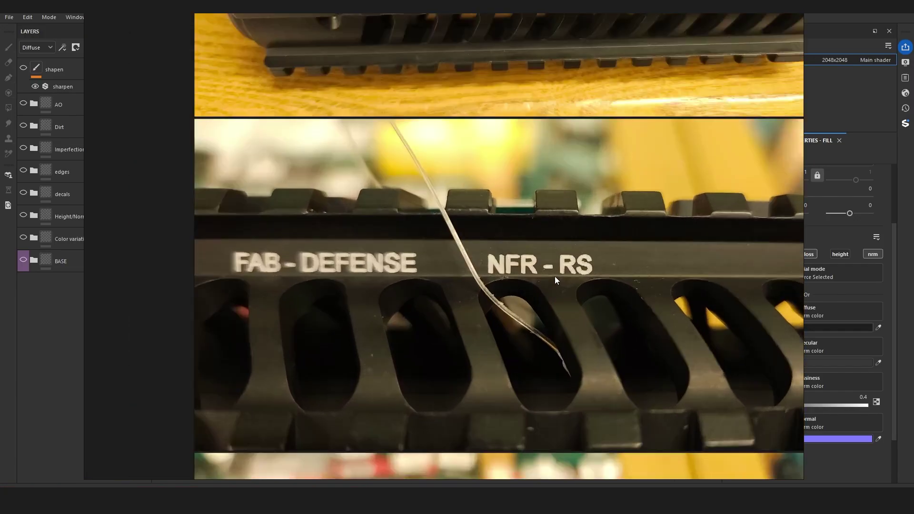
{"action": "scroll", "coordinate": [567, 236], "scroll_direction": "up", "scroll_amount": 1}
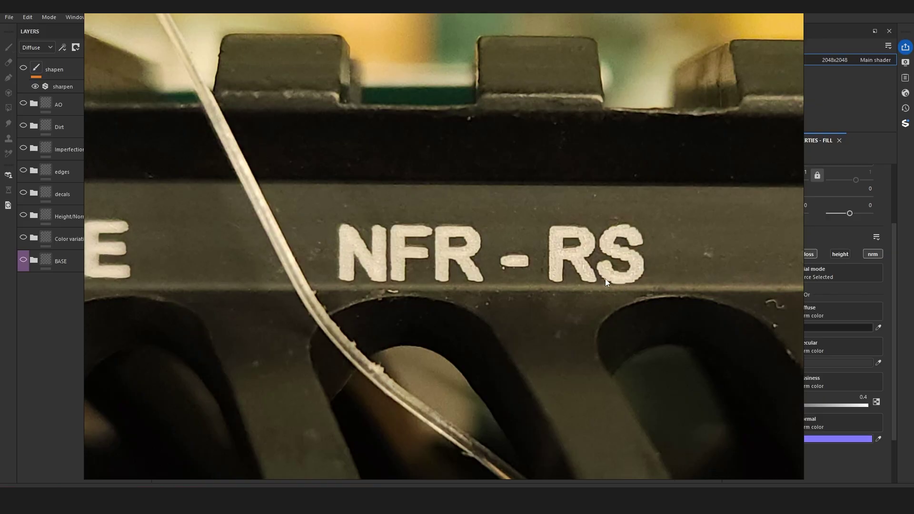
Examine the close-up handguard photos on the reference board for rail markings, machining grain, dents and edge wear
{"action": "scroll", "coordinate": [599, 276], "scroll_direction": "down", "scroll_amount": 3}
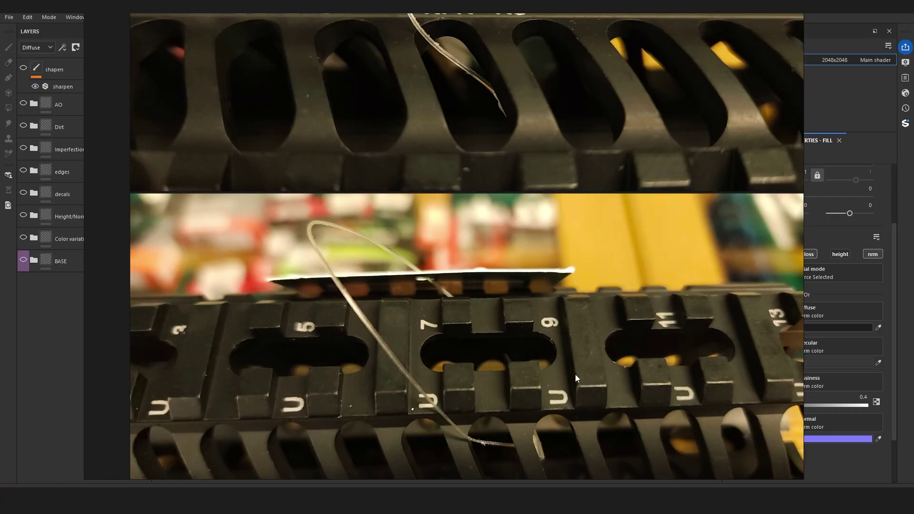
{"action": "middle_click_drag", "start_coordinate": [479, 280], "coordinate": [465, 306]}
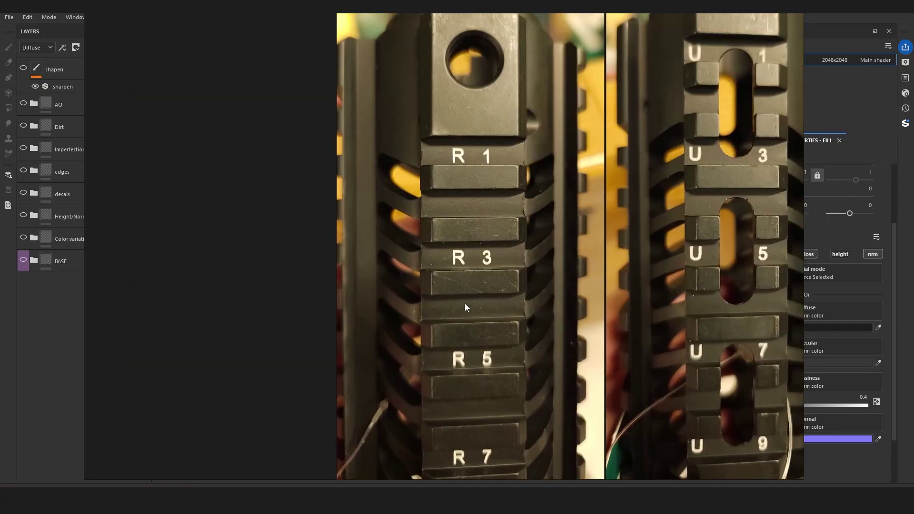
{"action": "middle_click_drag", "start_coordinate": [506, 193], "coordinate": [480, 270]}
{"action": "scroll", "coordinate": [462, 252], "scroll_direction": "up", "scroll_amount": 5}
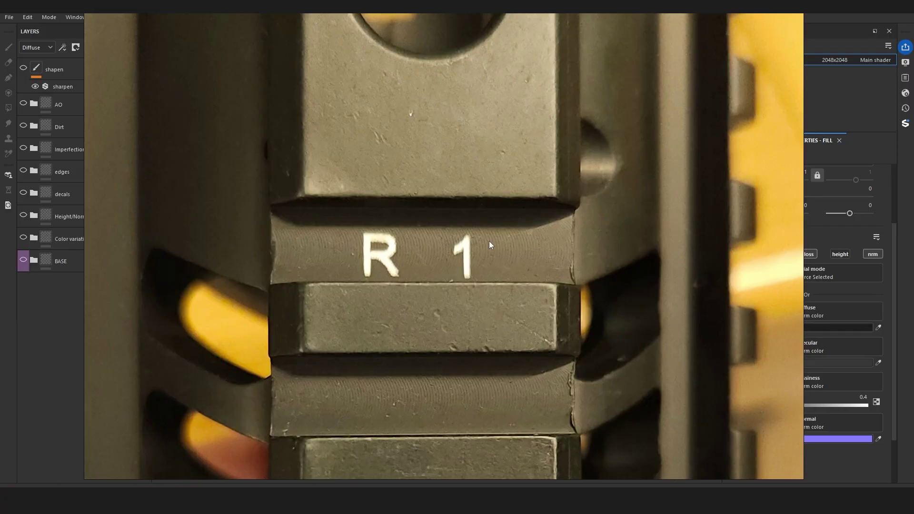
{"action": "scroll", "coordinate": [510, 241], "scroll_direction": "down", "scroll_amount": 1}
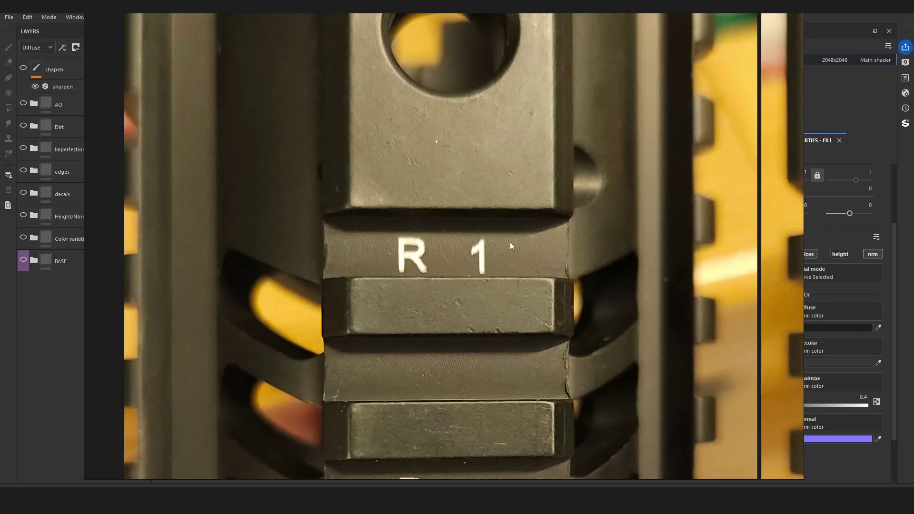
{"action": "scroll", "coordinate": [505, 245], "scroll_direction": "down", "scroll_amount": 3}
{"action": "scroll", "coordinate": [500, 248], "scroll_direction": "up", "scroll_amount": 5}
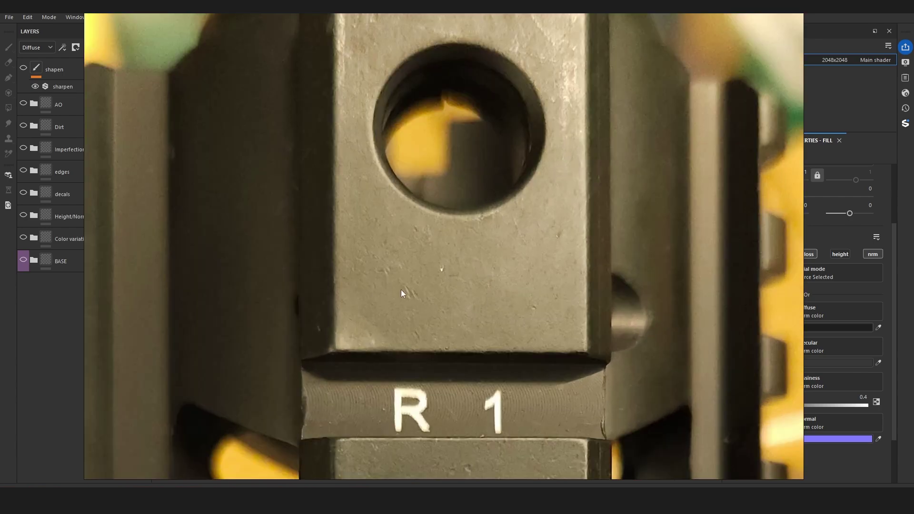
{"action": "scroll", "coordinate": [407, 292], "scroll_direction": "down", "scroll_amount": 8}
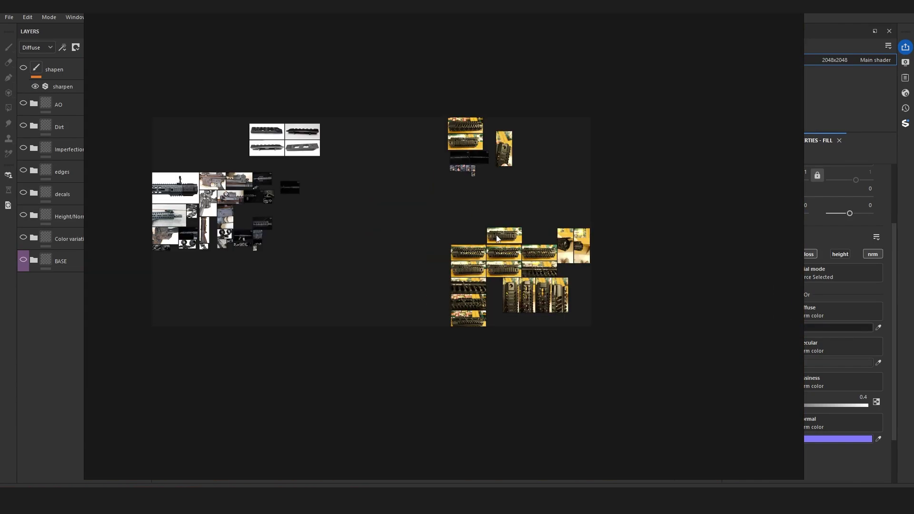
Move the groups of real handguard photos on the reference board closer to the other reference images
{"action": "left_click_drag", "start_coordinate": [446, 210], "coordinate": [709, 376]}
{"action": "left_click_drag", "start_coordinate": [556, 269], "coordinate": [425, 246]}
{"action": "left_click", "coordinate": [610, 210]}
{"action": "left_click_drag", "start_coordinate": [604, 219], "coordinate": [435, 184]}
{"action": "left_click", "coordinate": [401, 215]}
{"action": "middle_click_drag", "start_coordinate": [402, 214], "coordinate": [469, 233]}
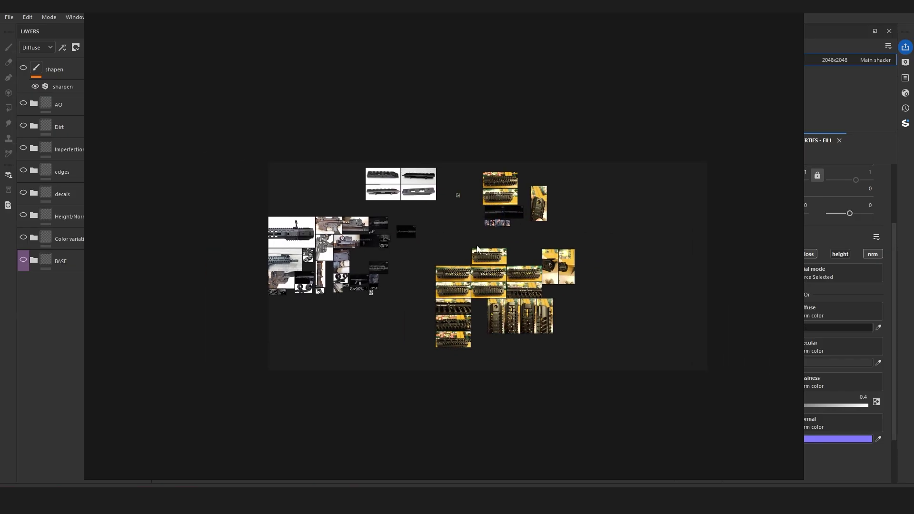
{"action": "scroll", "coordinate": [466, 242], "scroll_direction": "up", "scroll_amount": 3}
{"action": "right_click_drag", "start_coordinate": [418, 243], "coordinate": [393, 250]}
{"action": "right_click_drag", "start_coordinate": [680, 71], "coordinate": [684, 76]}
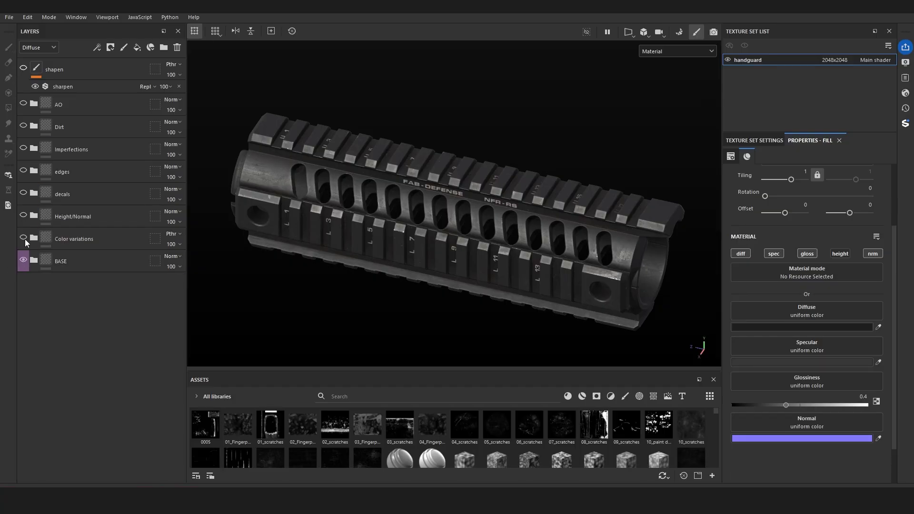
Expand the BASE folder and examine the diffuse and specular colours of its Color layer
{"action": "left_click_drag", "start_coordinate": [361, 245], "coordinate": [332, 246], "text": "alt"}
{"action": "left_click", "coordinate": [34, 260]}
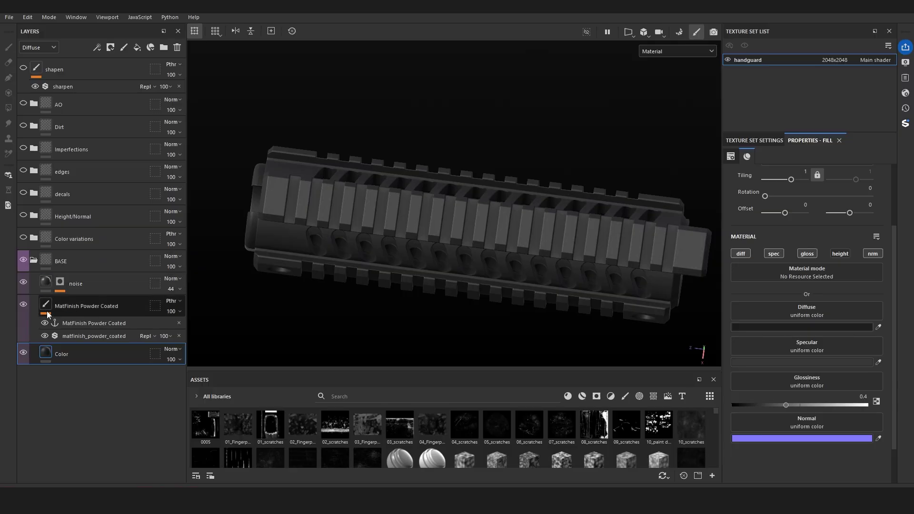
{"action": "scroll", "coordinate": [424, 243], "scroll_direction": "up", "scroll_amount": 2}
{"action": "scroll", "coordinate": [815, 293], "scroll_direction": "down", "scroll_amount": 1}
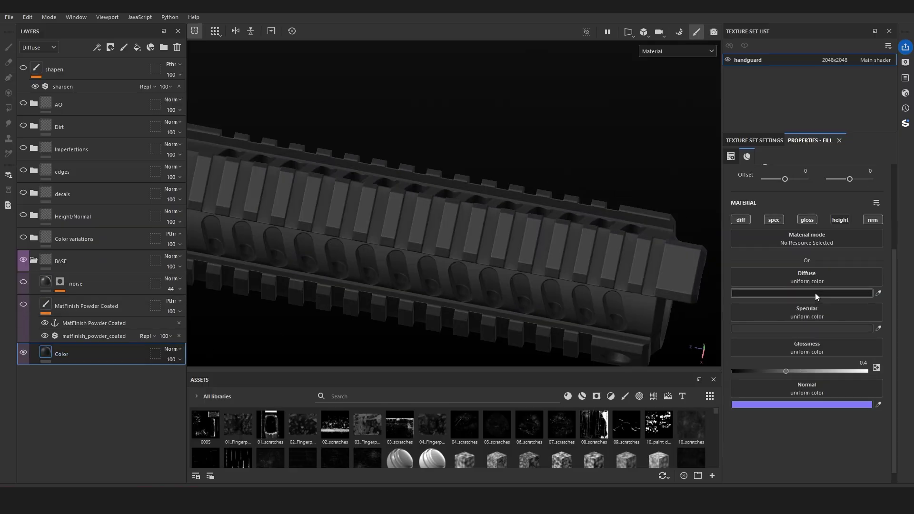
{"action": "left_click", "coordinate": [815, 293]}
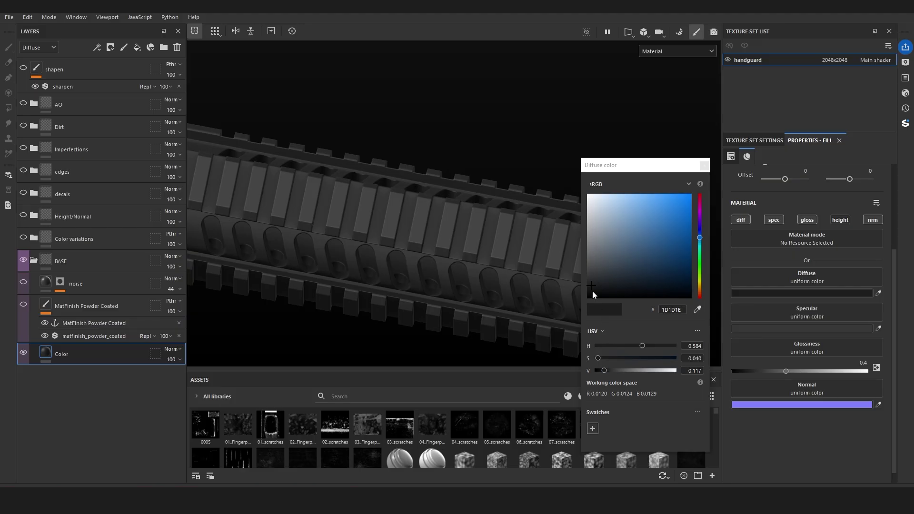
{"action": "left_click", "coordinate": [786, 329]}
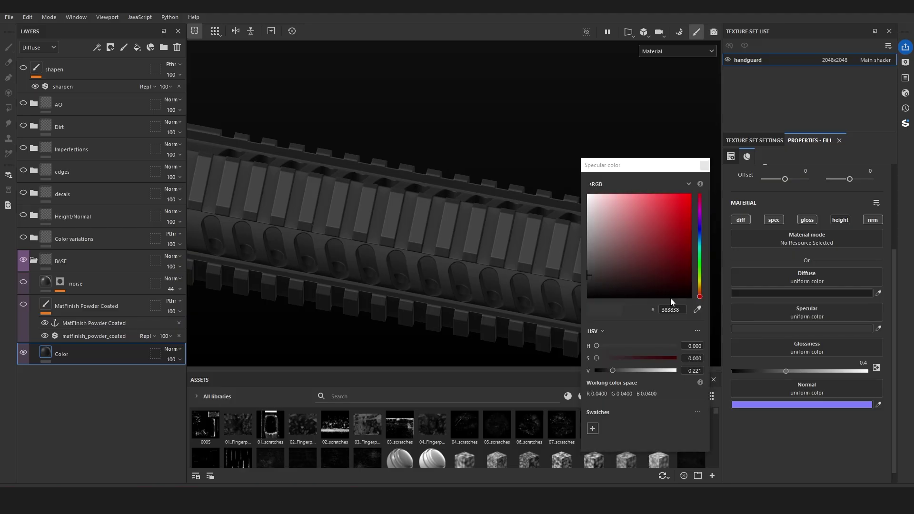
{"action": "left_click", "coordinate": [705, 166]}
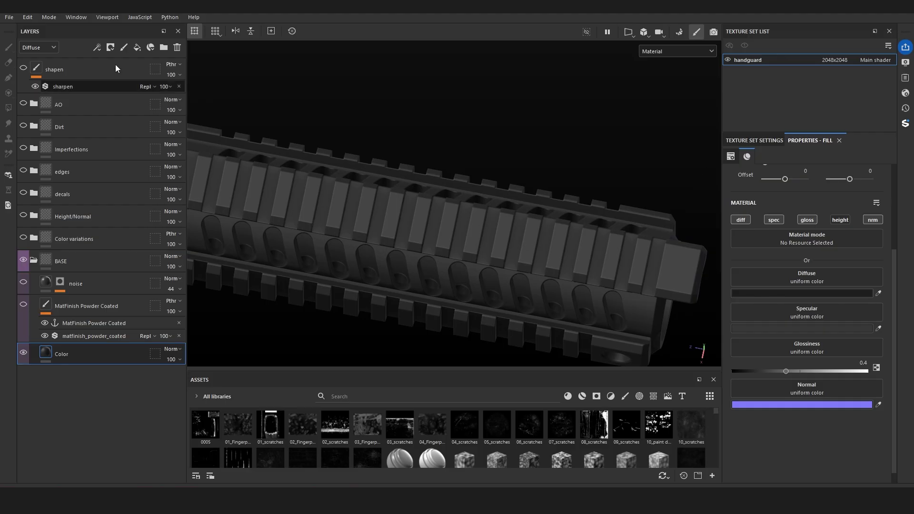
Add a trial fill layer above the Color layer and delete it again
{"action": "left_click", "coordinate": [137, 47]}
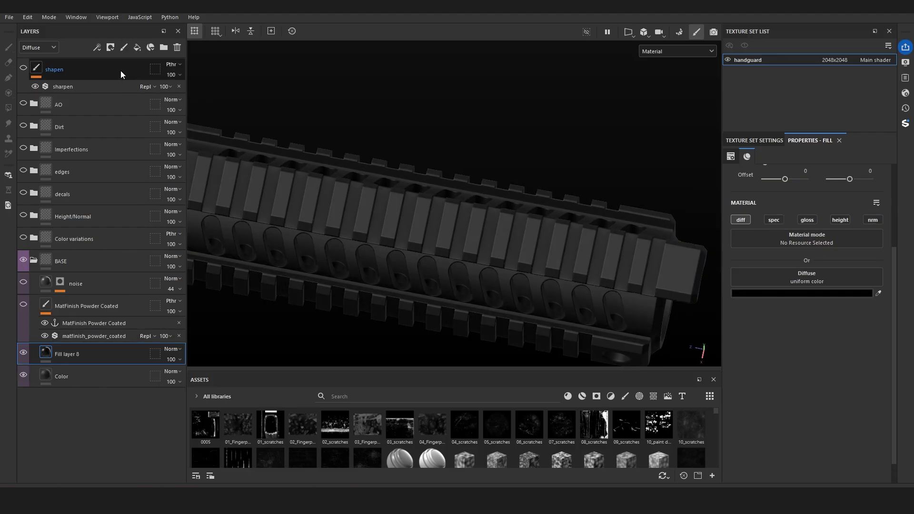
{"action": "left_click", "coordinate": [177, 47]}
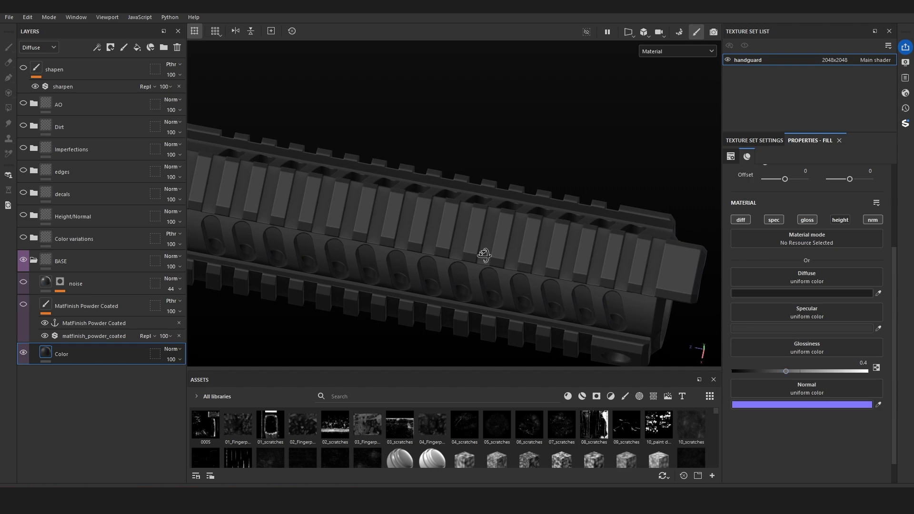
{"action": "left_click_drag", "start_coordinate": [483, 252], "coordinate": [475, 404], "text": "alt"}
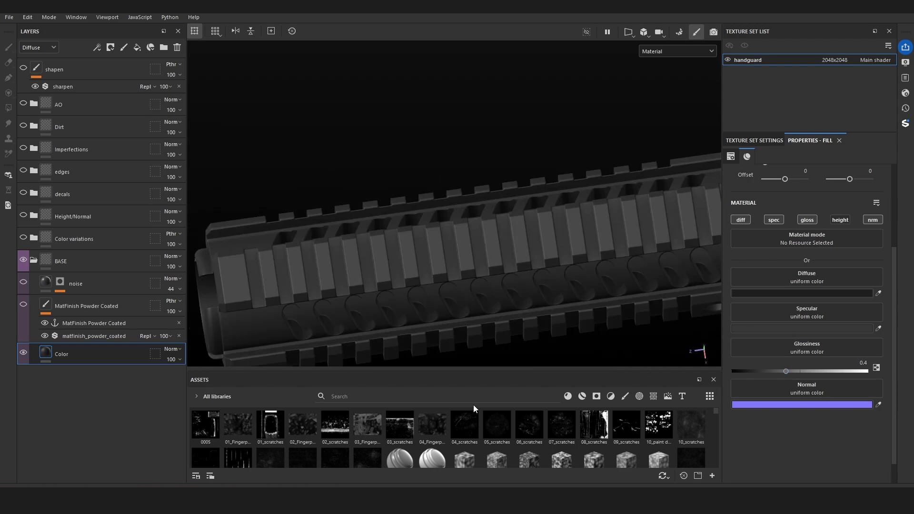
Search the assets for "finish" and add the MatFinish Powder Coated filter as a new layer in the BASE folder
{"action": "left_click", "coordinate": [398, 396]}
{"action": "type", "text": "finish"}
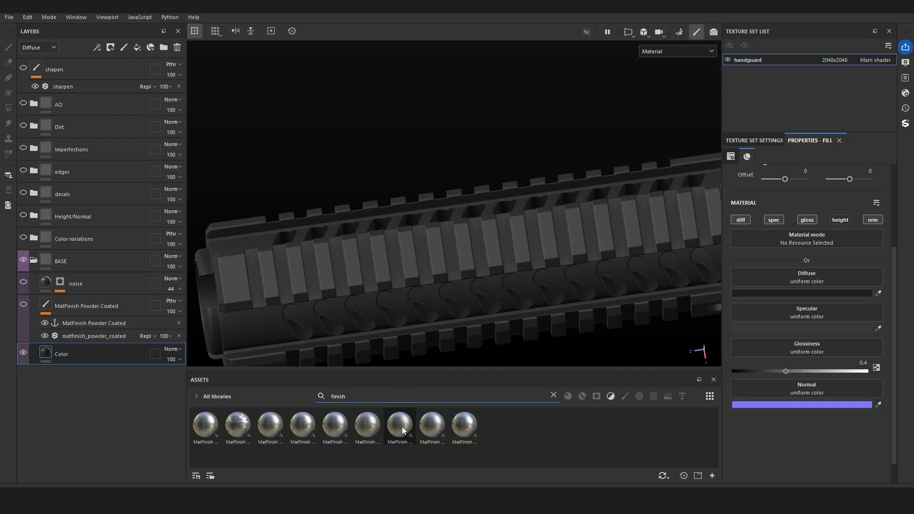
{"action": "mouse_move", "coordinate": [401, 426]}
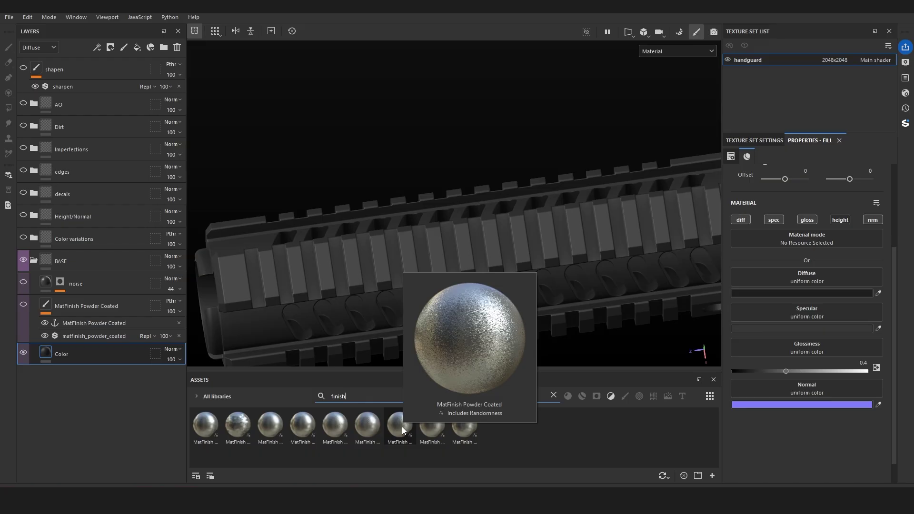
{"action": "left_click_drag", "start_coordinate": [401, 426], "coordinate": [126, 301]}
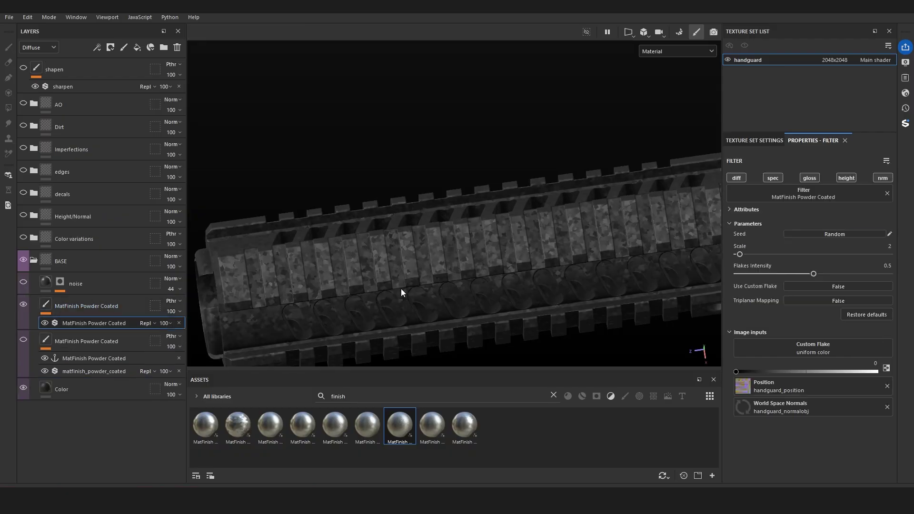
Set the new MatFinish Powder Coated filter's scale to 16 and flakes intensity to 0.08
{"action": "left_click_drag", "start_coordinate": [340, 310], "coordinate": [712, 292], "text": "alt"}
{"action": "left_click_drag", "start_coordinate": [743, 255], "coordinate": [759, 255]}
{"action": "left_click_drag", "start_coordinate": [812, 274], "coordinate": [750, 277]}
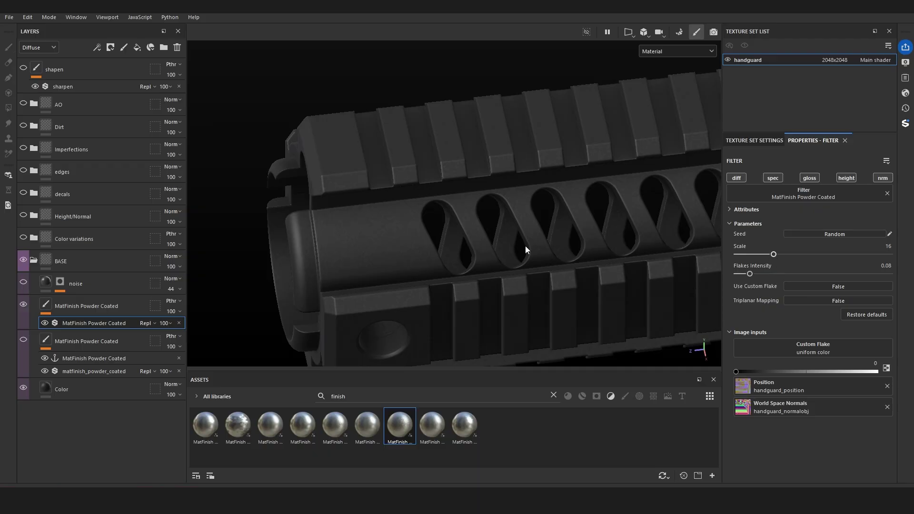
{"action": "left_click_drag", "start_coordinate": [526, 250], "coordinate": [530, 233], "text": "alt"}
Delete the newly added powder-coated layer and show the original MatFinish Powder Coated layer in the BASE folder
{"action": "left_click", "coordinate": [106, 302]}
{"action": "key", "text": "Delete"}
{"action": "left_click", "coordinate": [24, 305]}
{"action": "left_click_drag", "start_coordinate": [389, 267], "coordinate": [370, 279], "text": "alt"}
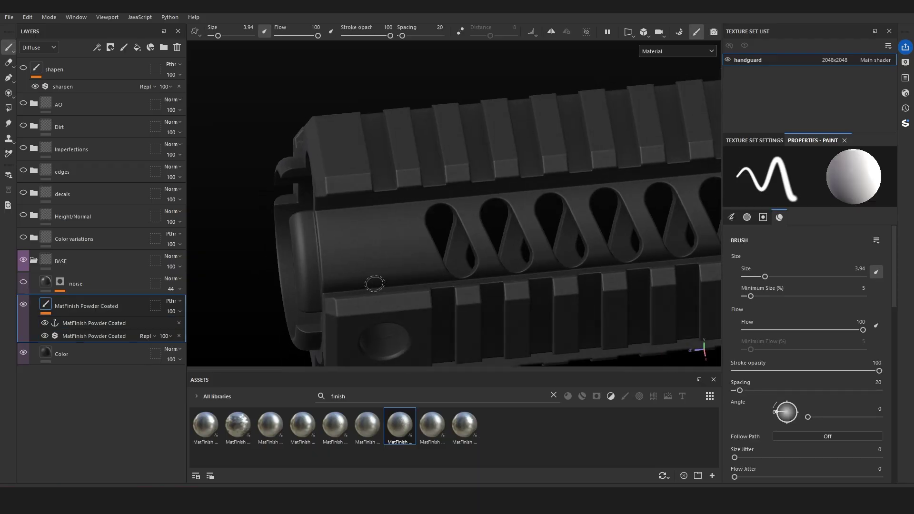
Assign the MatFinish Powder Coated anchor point as the grayscale source of the noise layer's mask fill
{"action": "left_click", "coordinate": [73, 323]}
{"action": "left_click_drag", "start_coordinate": [370, 300], "coordinate": [325, 248], "text": "alt"}
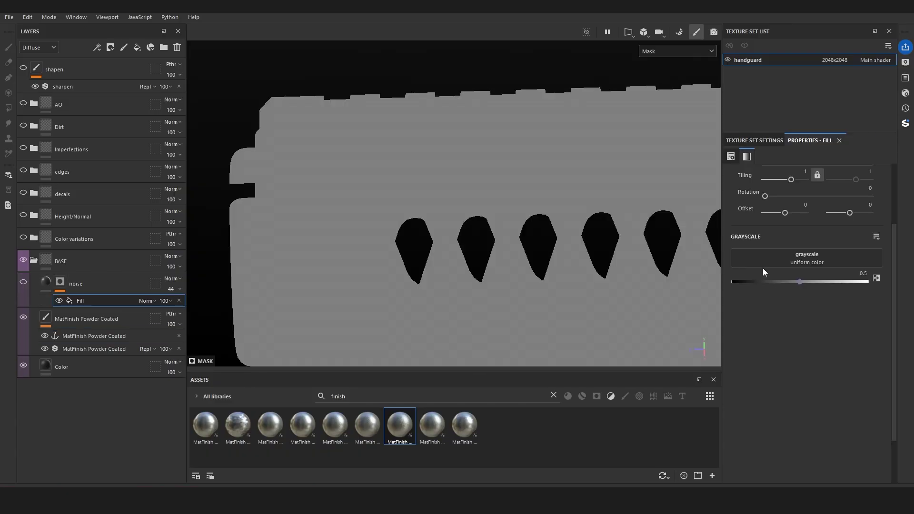
{"action": "left_click", "coordinate": [813, 255]}
{"action": "left_click", "coordinate": [842, 265]}
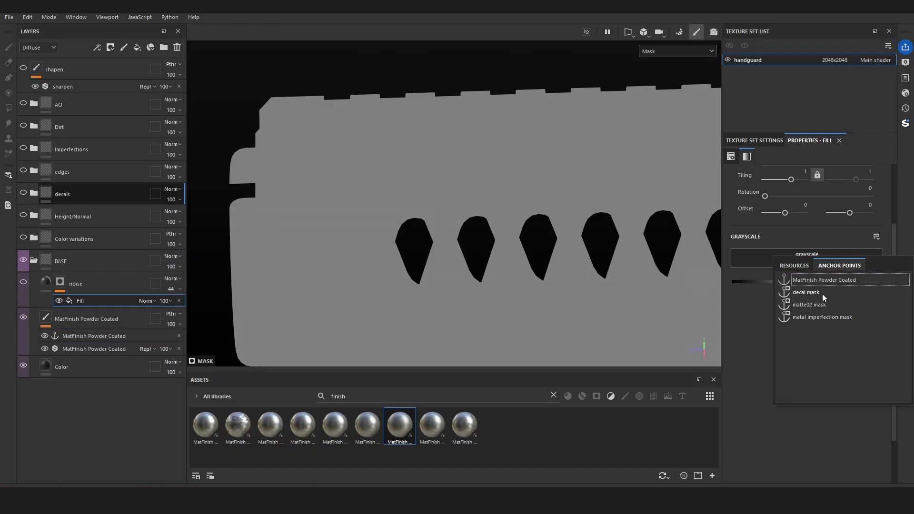
{"action": "left_click", "coordinate": [818, 279]}
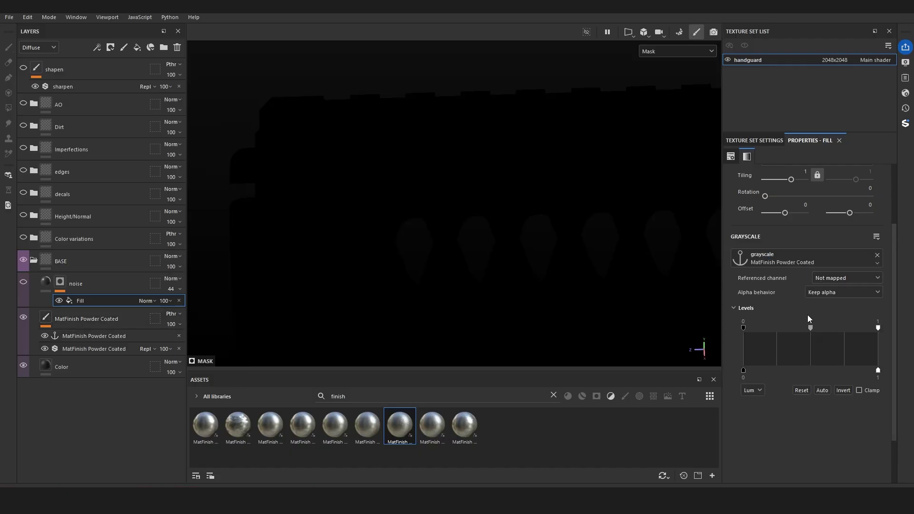
Set the mask fill's referenced channel to Normal and its input levels to 0.65 for black and 0.788 for white
{"action": "left_click_drag", "start_coordinate": [342, 245], "coordinate": [411, 217], "text": "alt"}
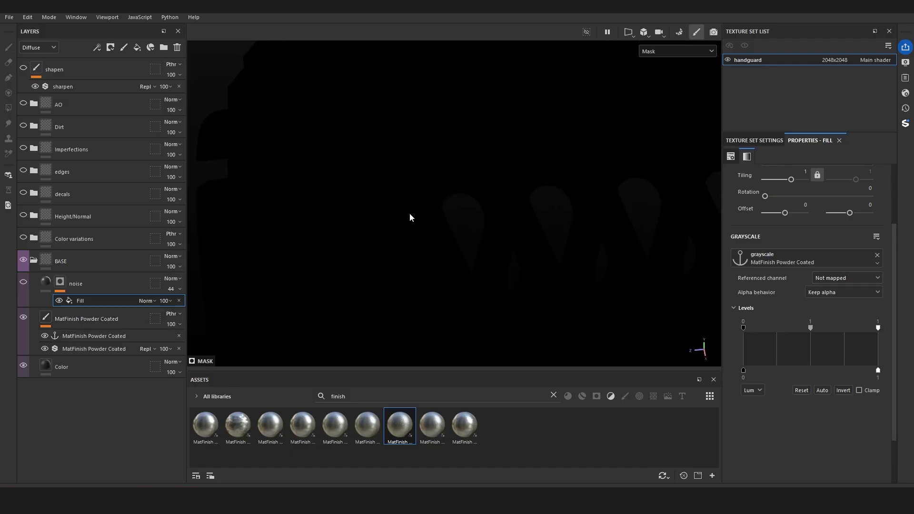
{"action": "middle_click_drag", "start_coordinate": [460, 214], "coordinate": [457, 240], "text": "alt"}
{"action": "left_click_drag", "start_coordinate": [744, 326], "coordinate": [824, 330]}
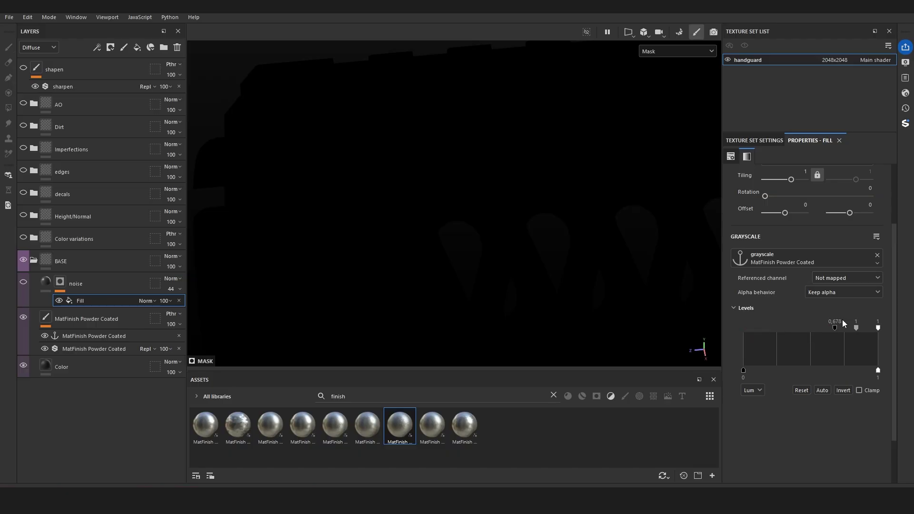
{"action": "left_click", "coordinate": [836, 277]}
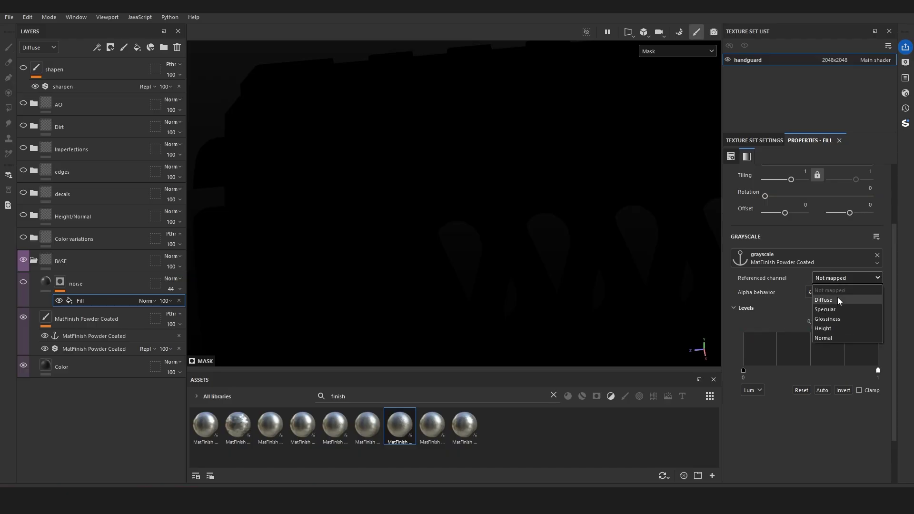
{"action": "left_click", "coordinate": [835, 338]}
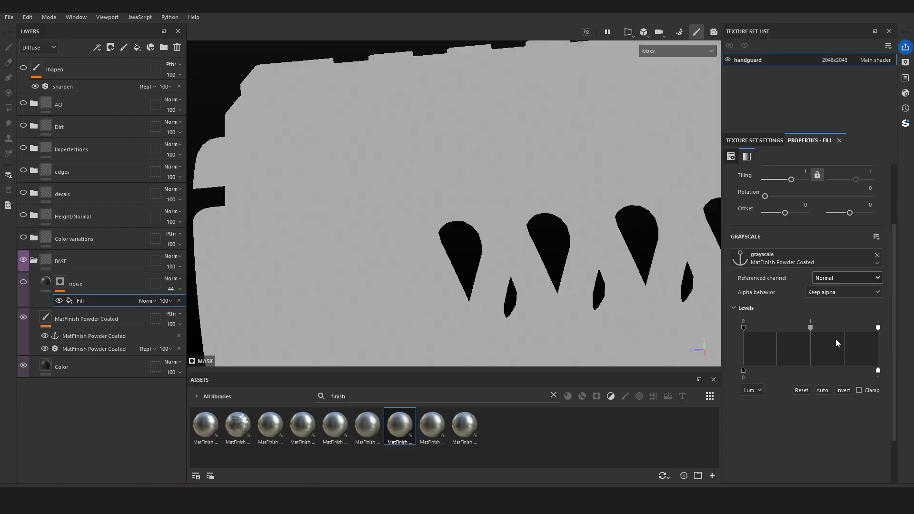
{"action": "left_click_drag", "start_coordinate": [878, 328], "coordinate": [850, 328]}
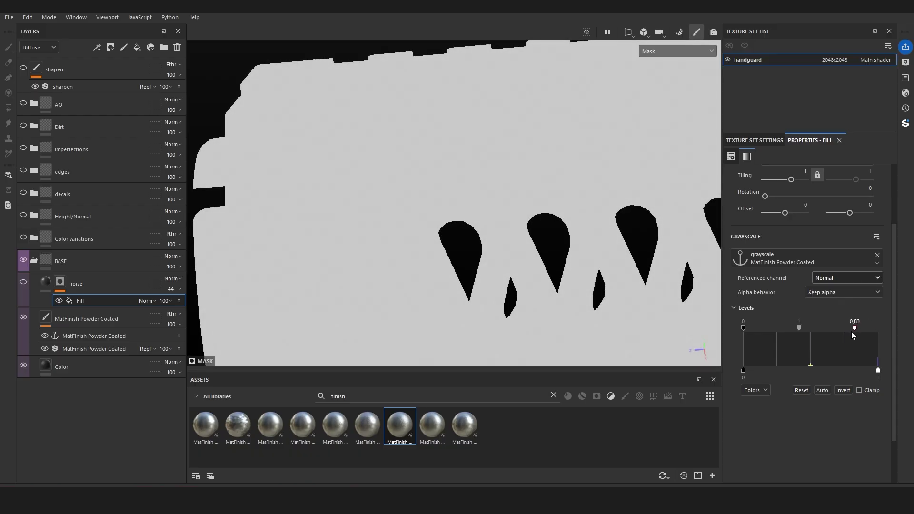
{"action": "left_click_drag", "start_coordinate": [744, 328], "coordinate": [829, 328]}
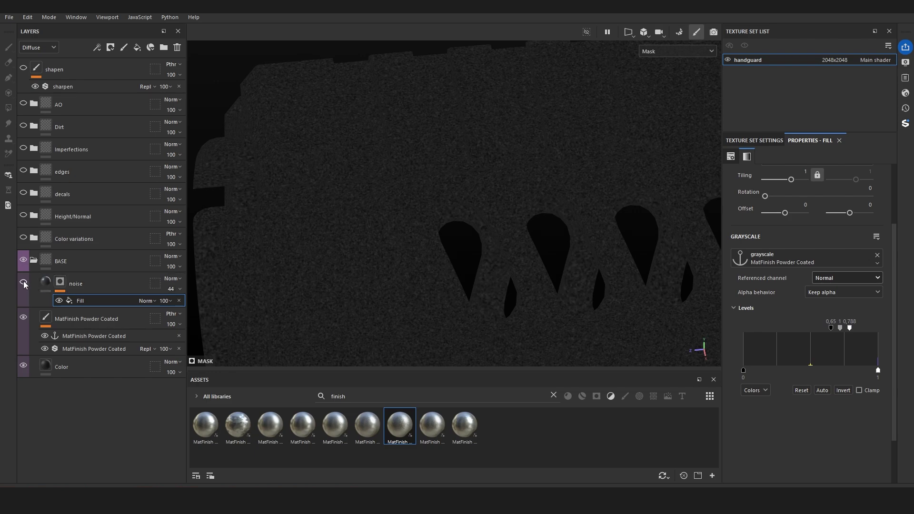
Make the noise layer visible and select its material fill instead of its mask
{"action": "left_click", "coordinate": [78, 284]}
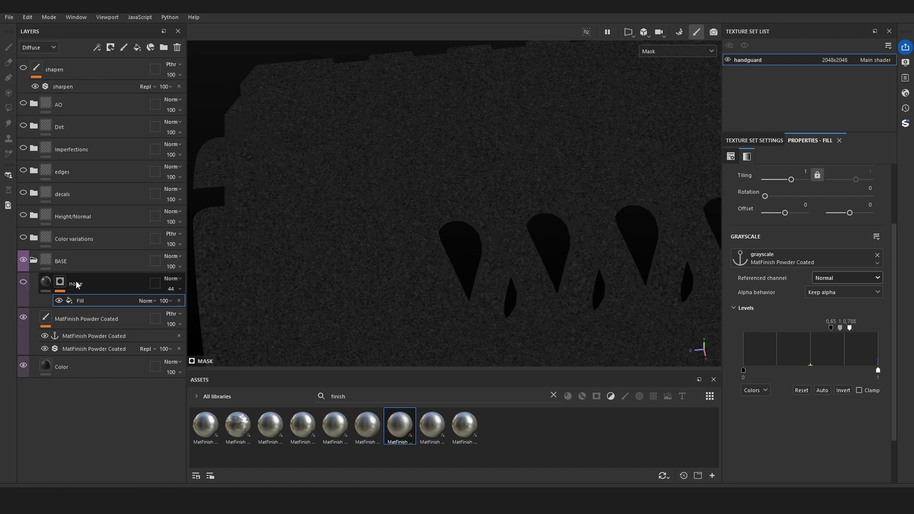
{"action": "left_click", "coordinate": [46, 282]}
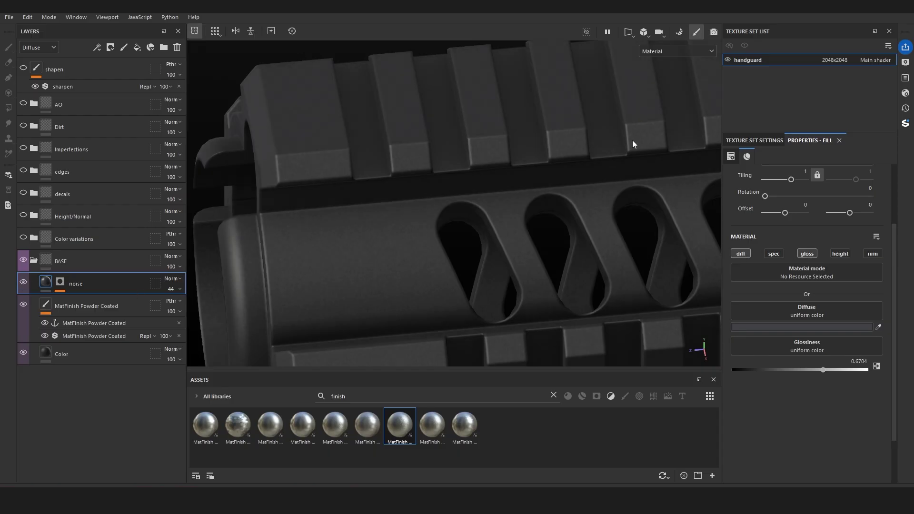
Examine the noise layer's effect on the handguard in the Glossiness and Diffuse channel views, close up and from farther away
{"action": "left_click", "coordinate": [649, 51]}
{"action": "left_click", "coordinate": [655, 113]}
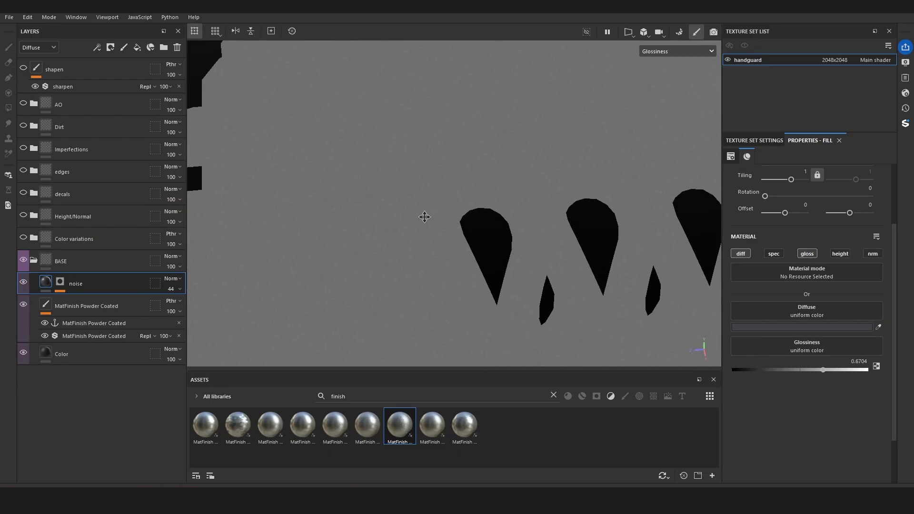
{"action": "middle_click_drag", "start_coordinate": [424, 217], "coordinate": [466, 184], "text": "alt"}
{"action": "right_click_drag", "start_coordinate": [467, 184], "coordinate": [482, 267], "text": "alt"}
{"action": "scroll", "coordinate": [459, 239], "scroll_direction": "down", "scroll_amount": 4}
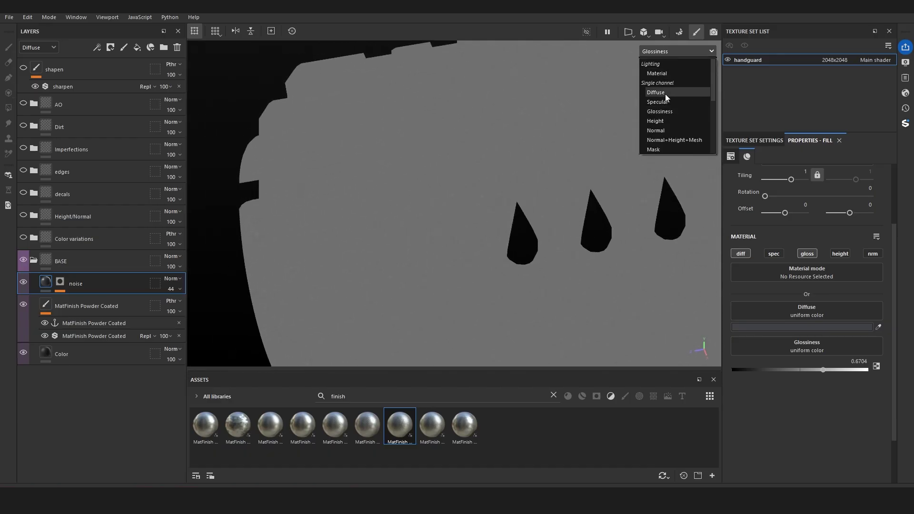
{"action": "left_click", "coordinate": [665, 93]}
{"action": "scroll", "coordinate": [507, 242], "scroll_direction": "up", "scroll_amount": 1}
{"action": "mouse_move", "coordinate": [431, 255]}
{"action": "right_mouse_down", "text": "alt"}
{"action": "mouse_move", "coordinate": [432, 240]}
{"action": "mouse_move", "coordinate": [418, 255]}
{"action": "right_mouse_up", "text": "alt"}
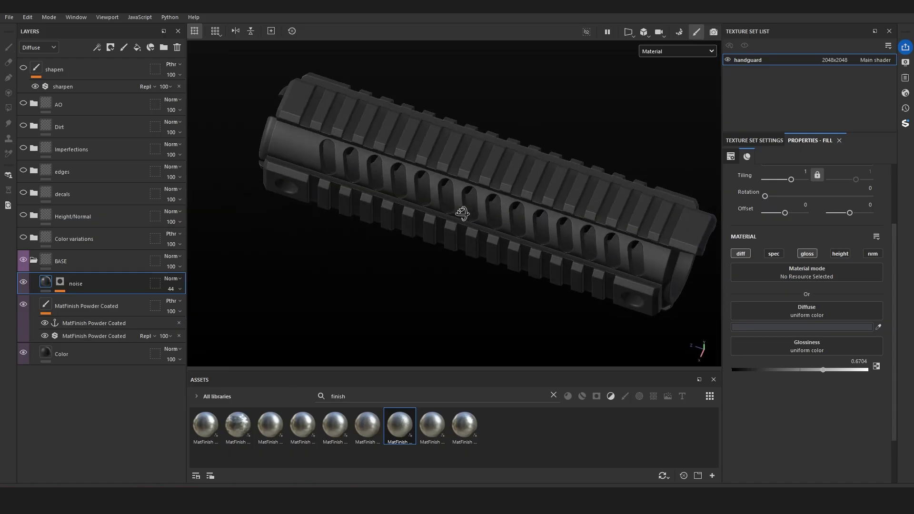
Examine the handguard's finished BASE material from several angles in the Material view
{"action": "left_click_drag", "start_coordinate": [462, 212], "coordinate": [533, 231], "text": "alt"}
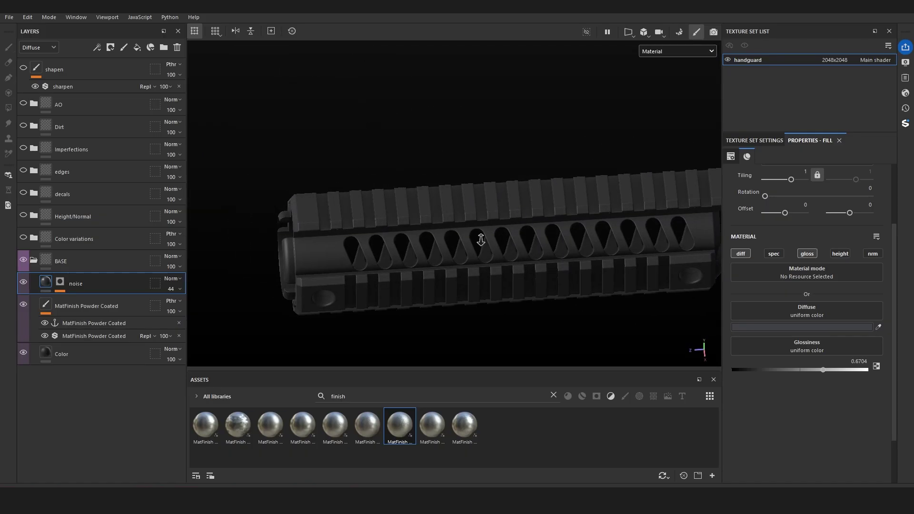
{"action": "left_click_drag", "start_coordinate": [480, 239], "coordinate": [462, 225], "text": "alt"}
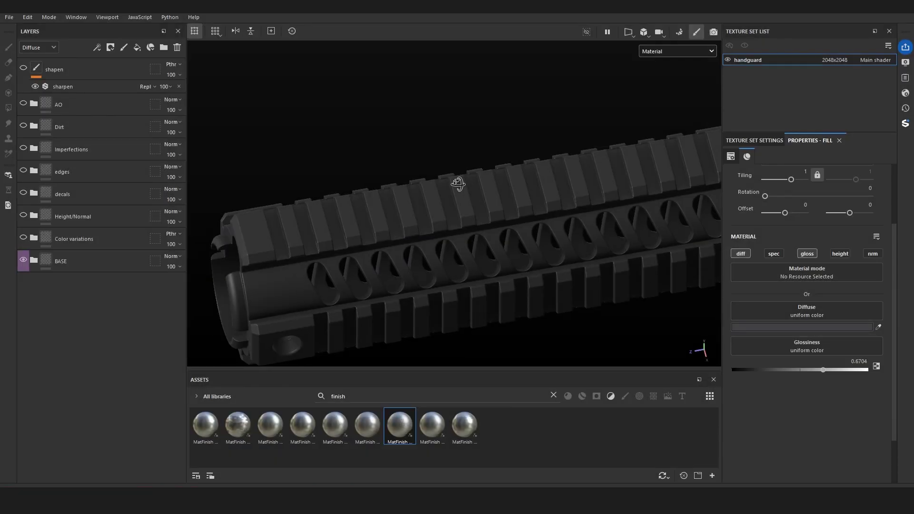
{"action": "mouse_move", "coordinate": [458, 184]}
{"action": "left_mouse_down", "text": "alt"}
{"action": "mouse_move", "coordinate": [427, 162]}
{"action": "mouse_move", "coordinate": [426, 179]}
{"action": "mouse_move", "coordinate": [542, 204]}
{"action": "left_mouse_up", "text": "alt"}
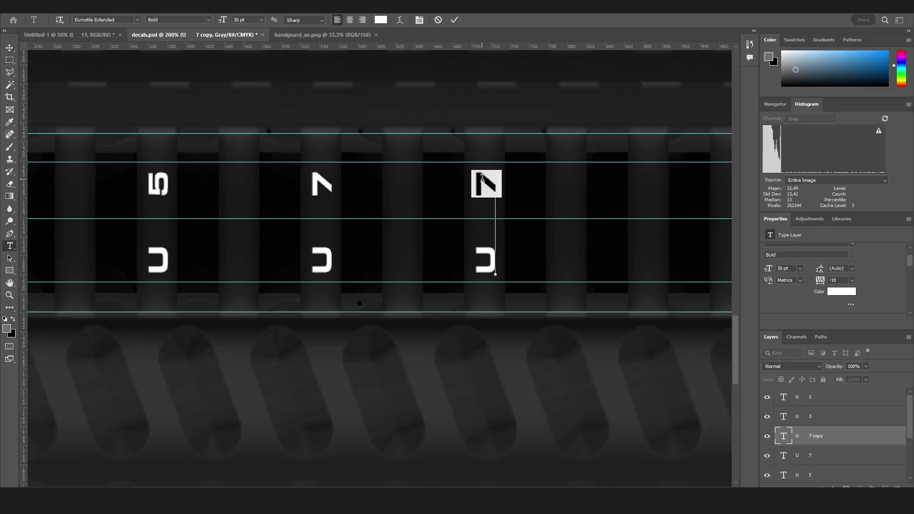
Switch to Photoshop, duplicate a U-numbered label onto the next rail slot in decals.psd, and check the rail numbering on the handguard in Substance Painter
{"action": "left_click_drag", "start_coordinate": [539, 251], "coordinate": [653, 251], "text": "alt"}
{"action": "left_click_drag", "start_coordinate": [570, 229], "coordinate": [398, 228]}
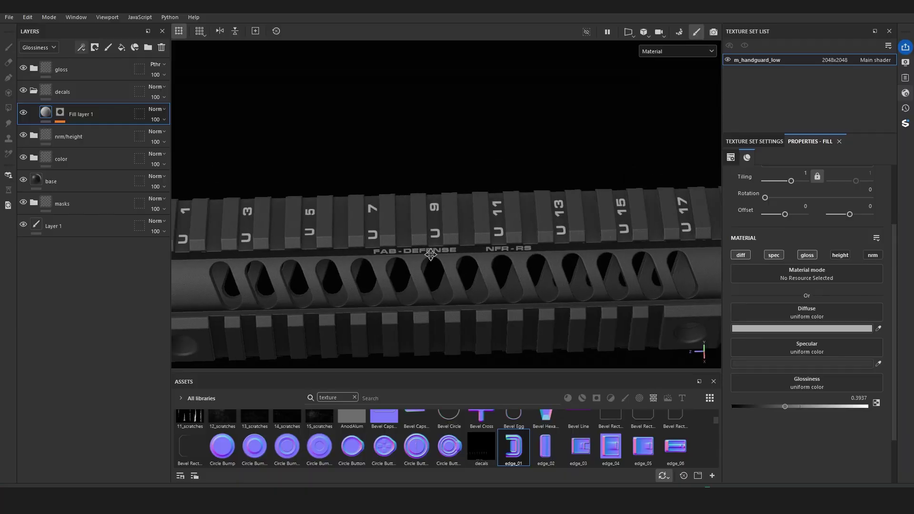
{"action": "mouse_move", "coordinate": [371, 266]}
{"action": "left_mouse_down", "text": "alt"}
{"action": "mouse_move", "coordinate": [355, 271]}
{"action": "mouse_move", "coordinate": [405, 291]}
{"action": "mouse_move", "coordinate": [422, 255]}
{"action": "mouse_move", "coordinate": [457, 248]}
{"action": "mouse_move", "coordinate": [494, 258]}
{"action": "left_mouse_up", "text": "alt"}
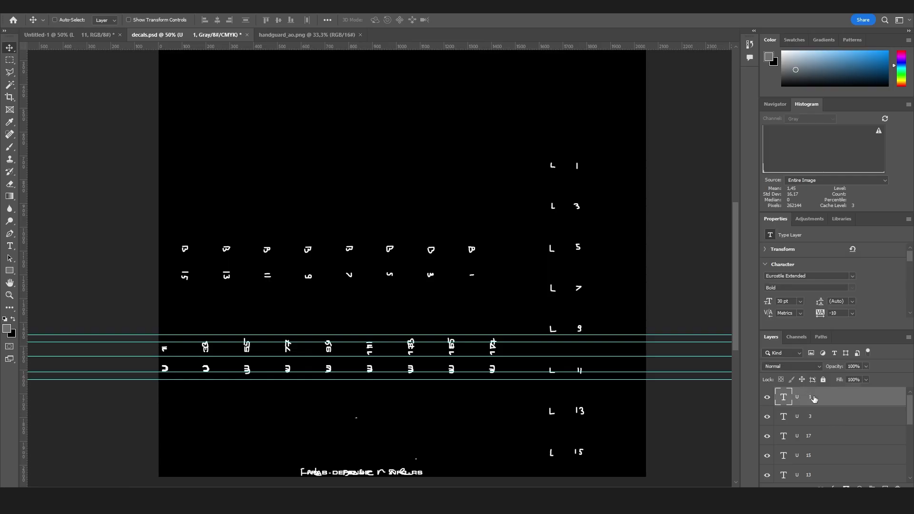
Switch to decals.psd in Photoshop, rotate a copy of the U 1 label by 90 degrees and place it over the L 1 marking
{"action": "key", "text": "ctrl+t"}
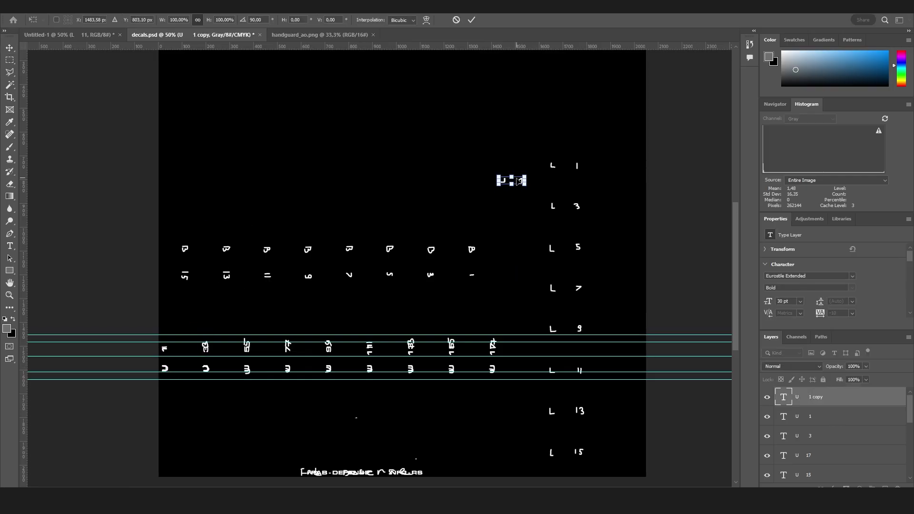
{"action": "scroll", "coordinate": [457, 118], "scroll_direction": "up", "scroll_amount": 2, "text": "alt"}
{"action": "left_click_drag", "start_coordinate": [500, 154], "coordinate": [304, 268]}
{"action": "key", "text": "v"}
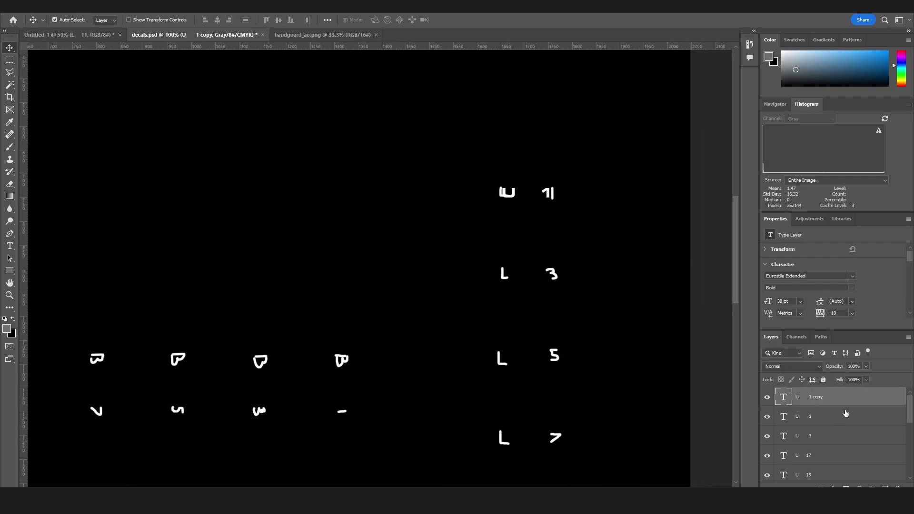
{"action": "left_click", "coordinate": [765, 455]}
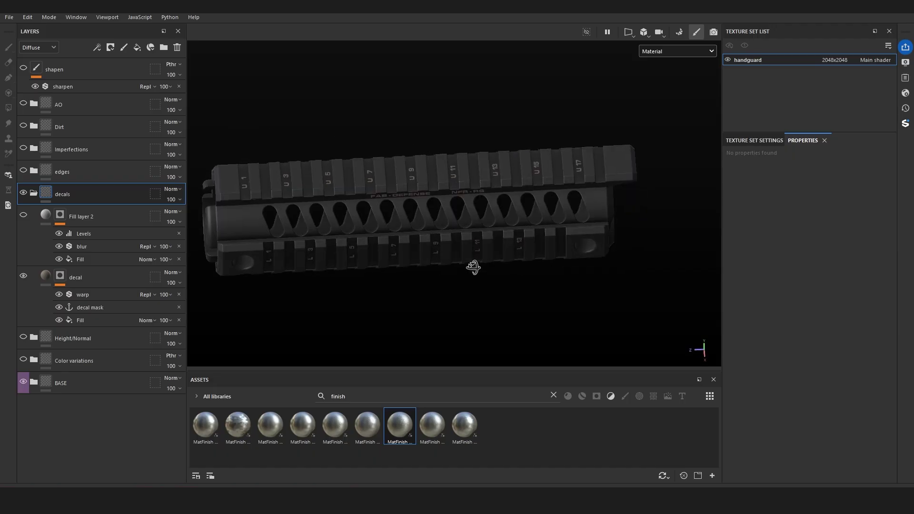
Switch to Substance Painter and enable automatic updates for the Assets panel and for the resources used in the project
{"action": "mouse_move", "coordinate": [473, 265]}
{"action": "right_mouse_down", "text": "shift"}
{"action": "mouse_move", "coordinate": [390, 231]}
{"action": "mouse_move", "coordinate": [436, 226]}
{"action": "mouse_move", "coordinate": [430, 214]}
{"action": "right_mouse_up", "text": "shift"}
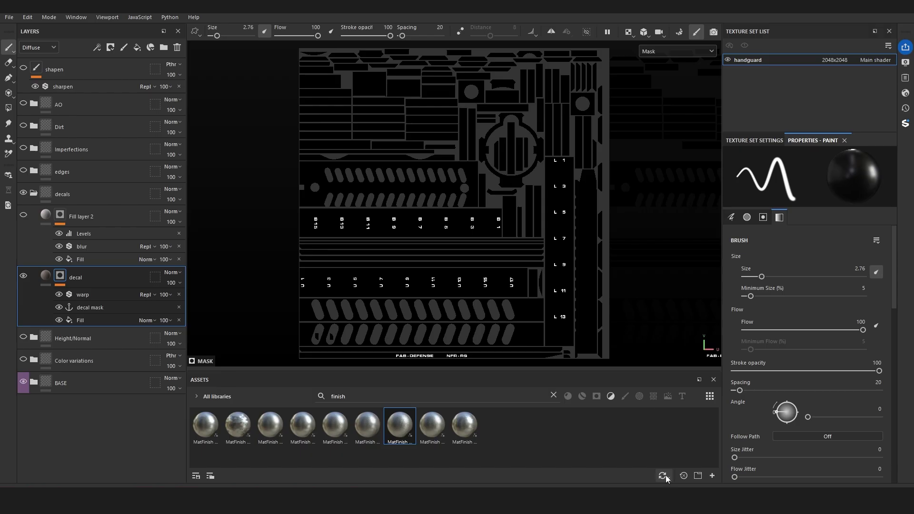
{"action": "left_click", "coordinate": [663, 476]}
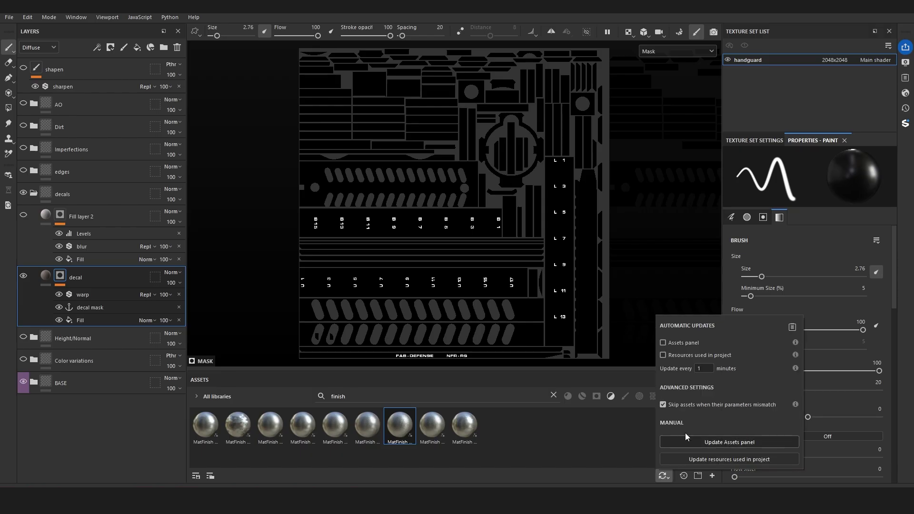
{"action": "left_click", "coordinate": [662, 343]}
{"action": "left_click", "coordinate": [662, 355]}
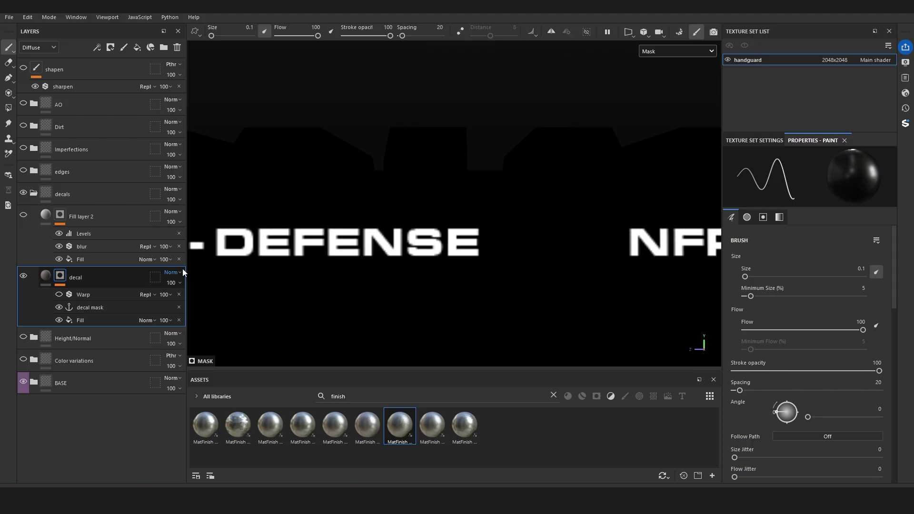
Examine the edges of the FAB-DEFENSE and NFR-RS lettering in the decal mask with the Warp filter hidden
{"action": "scroll", "coordinate": [399, 240], "scroll_direction": "up", "scroll_amount": 2}
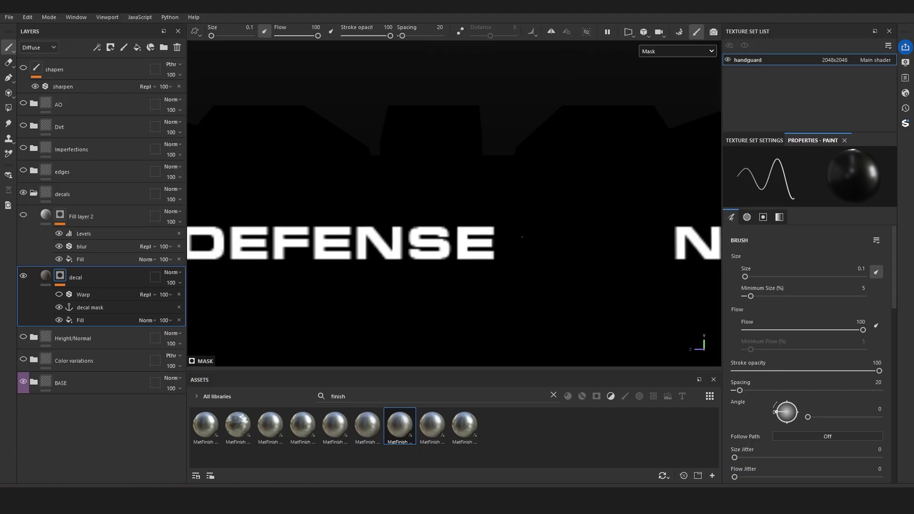
{"action": "scroll", "coordinate": [400, 240], "scroll_direction": "down", "scroll_amount": 3}
{"action": "middle_click_drag", "start_coordinate": [399, 240], "coordinate": [243, 232], "text": "alt"}
{"action": "scroll", "coordinate": [435, 234], "scroll_direction": "up", "scroll_amount": 2}
{"action": "middle_click_drag", "start_coordinate": [500, 248], "coordinate": [594, 259], "text": "alt"}
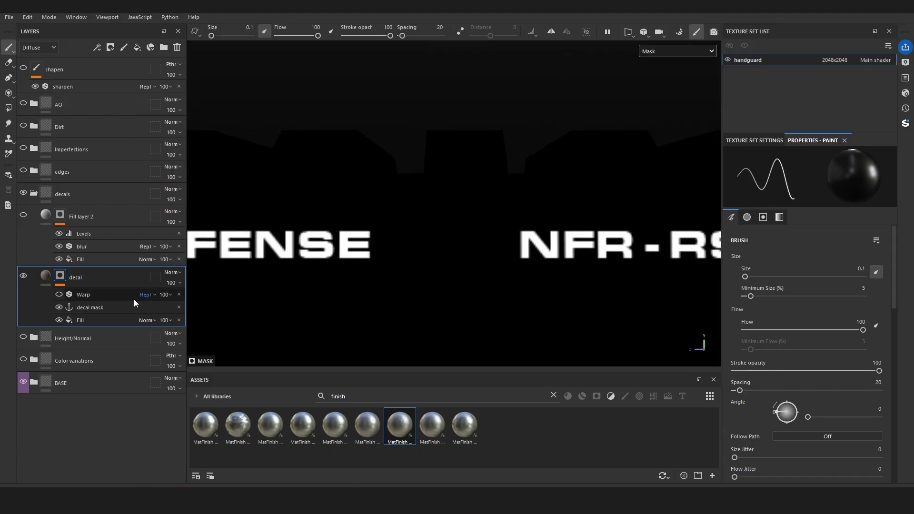
Examine the Warp filter's effect on the decal lettering, first in the mask and then in the Material view
{"action": "middle_click_drag", "start_coordinate": [224, 280], "coordinate": [400, 268]}
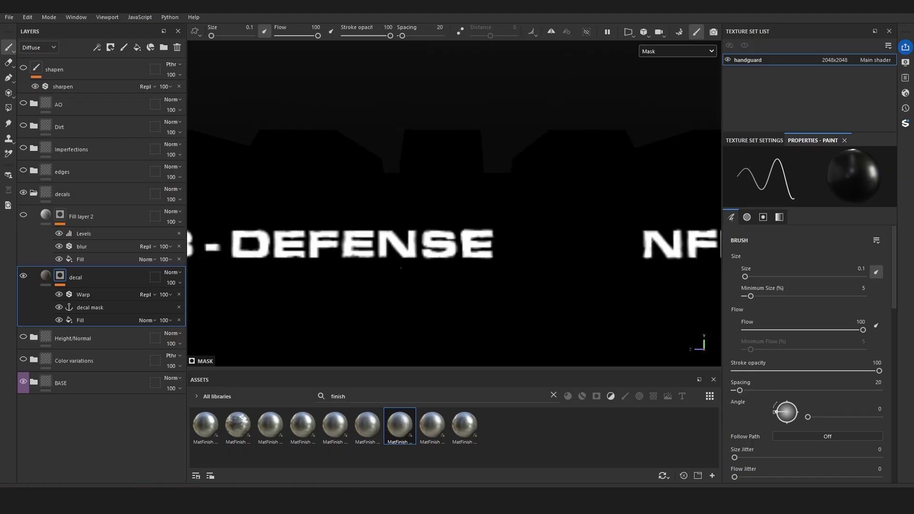
{"action": "middle_click_drag", "start_coordinate": [604, 243], "coordinate": [389, 235], "text": "alt"}
{"action": "scroll", "coordinate": [488, 240], "scroll_direction": "down", "scroll_amount": 2}
{"action": "scroll", "coordinate": [506, 238], "scroll_direction": "down", "scroll_amount": 1}
{"action": "middle_click_drag", "start_coordinate": [566, 237], "coordinate": [536, 240]}
{"action": "key", "text": "m"}
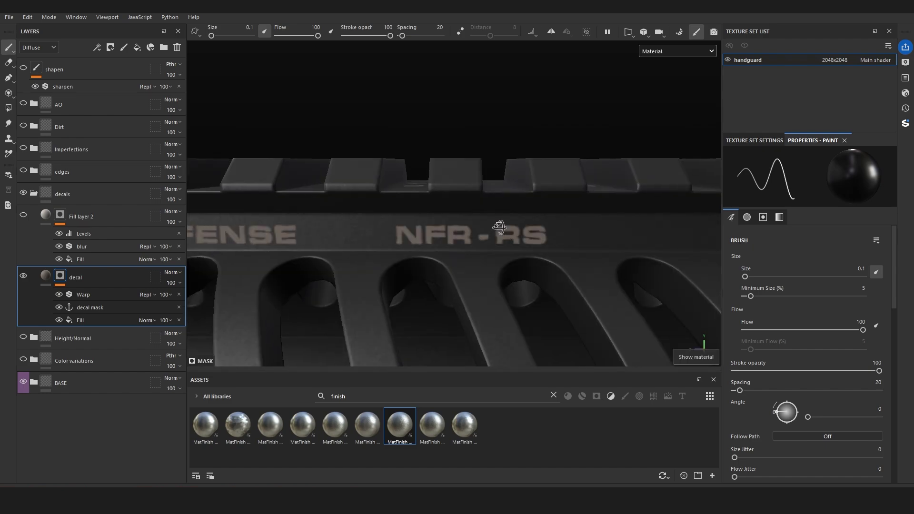
{"action": "left_click_drag", "start_coordinate": [502, 228], "coordinate": [495, 238], "text": "alt"}
{"action": "scroll", "coordinate": [495, 238], "scroll_direction": "up", "scroll_amount": 1}
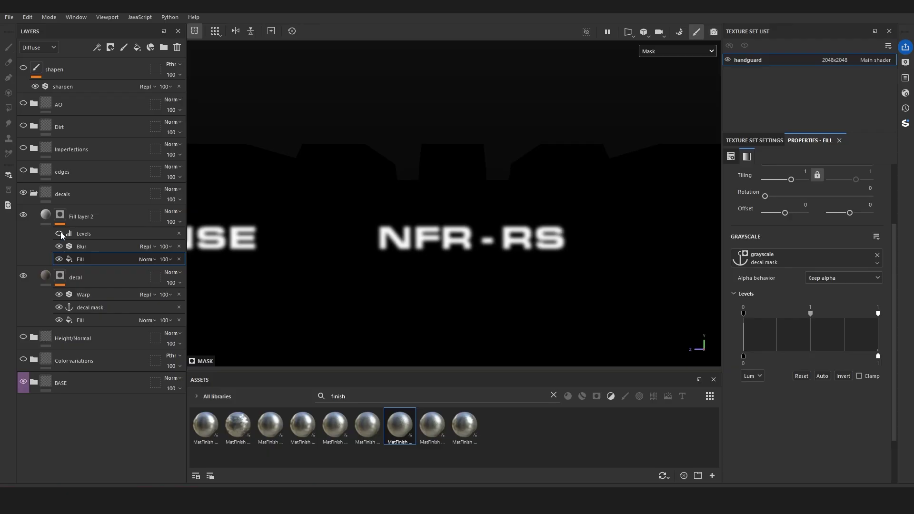
Turn on the Levels effect in Fill layer 2's mask and select the layer
{"action": "left_click", "coordinate": [107, 234]}
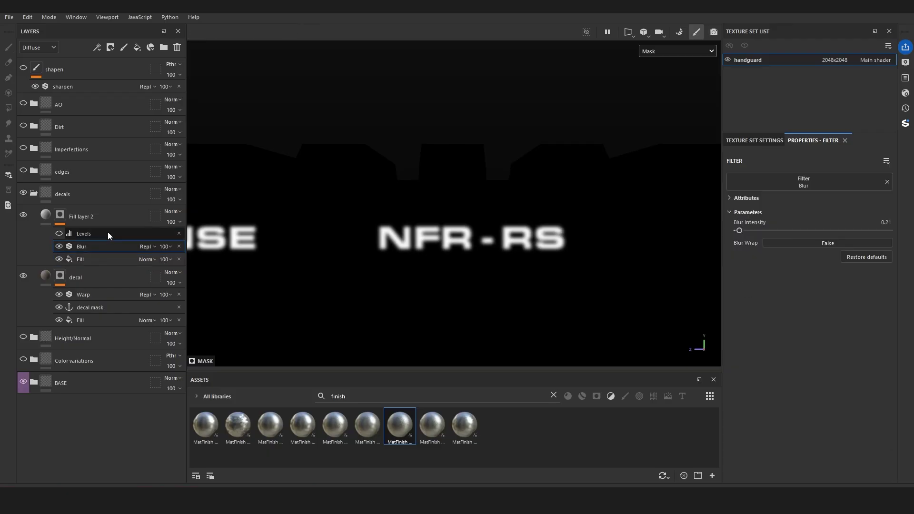
{"action": "left_click", "coordinate": [59, 233]}
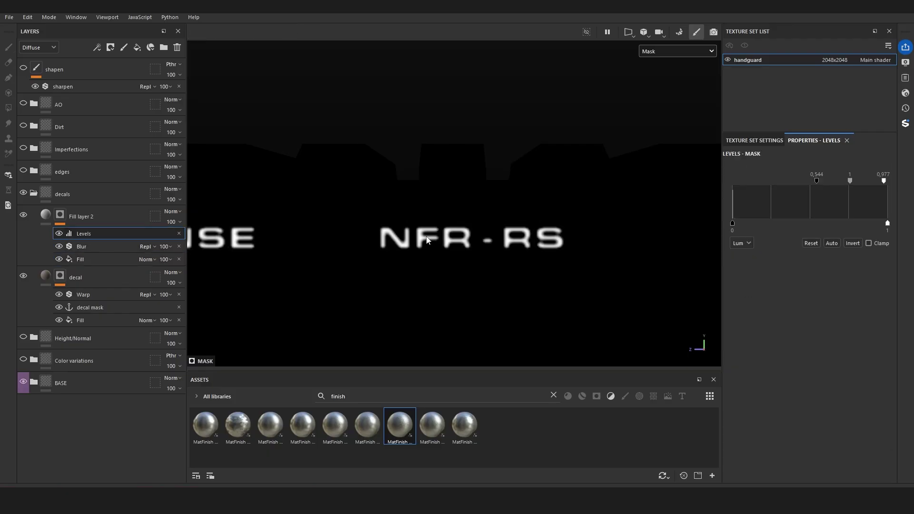
{"action": "left_click", "coordinate": [98, 217]}
Examine the NFR-RS lettering in the Diffuse channel and Material views, close up and under different lighting
{"action": "key", "text": "m"}
{"action": "scroll", "coordinate": [505, 252], "scroll_direction": "up", "scroll_amount": 2}
{"action": "right_click_drag", "start_coordinate": [500, 237], "coordinate": [481, 238], "text": "shift"}
{"action": "left_click", "coordinate": [656, 92]}
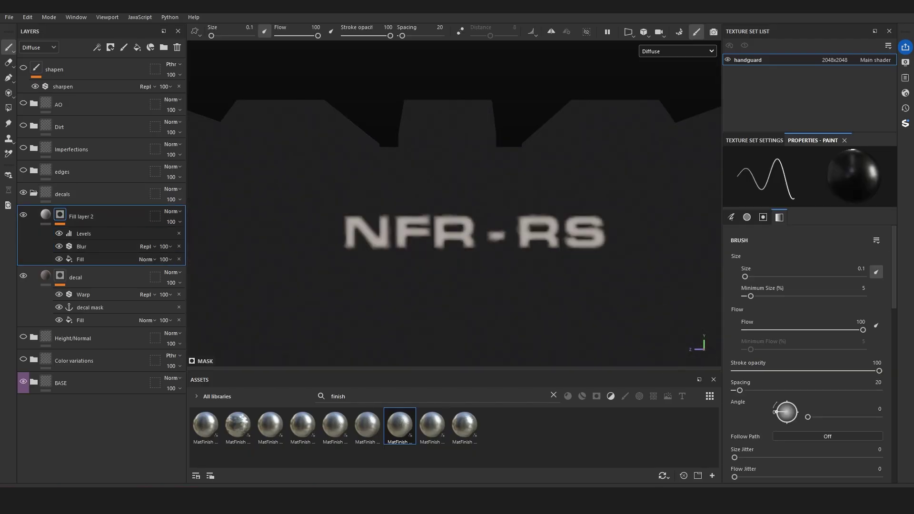
{"action": "right_click_drag", "start_coordinate": [474, 243], "coordinate": [239, 228], "text": "alt"}
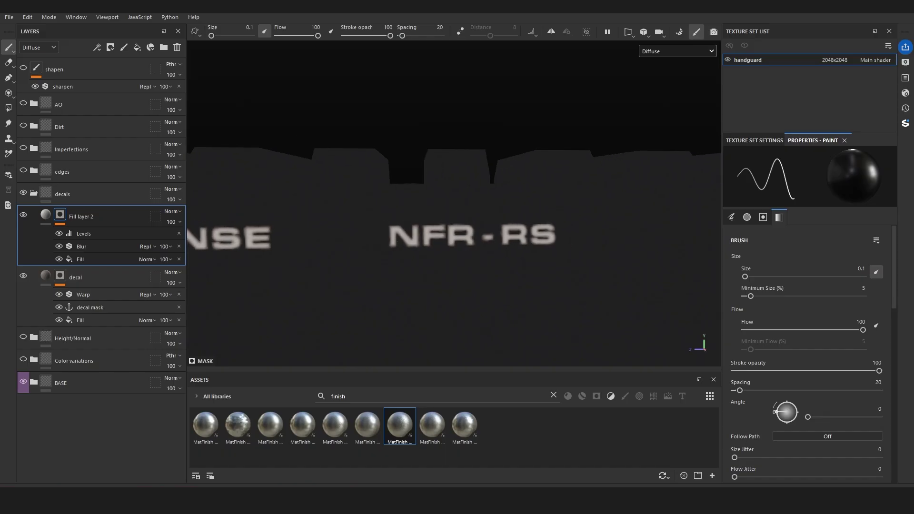
{"action": "right_click_drag", "start_coordinate": [500, 238], "coordinate": [475, 238], "text": "alt"}
{"action": "mouse_move", "coordinate": [476, 238]}
{"action": "left_mouse_down", "text": "alt"}
{"action": "mouse_move", "coordinate": [428, 247]}
{"action": "mouse_move", "coordinate": [469, 231]}
{"action": "left_mouse_up", "text": "alt"}
{"action": "key", "text": "m"}
{"action": "mouse_move", "coordinate": [500, 227]}
{"action": "right_mouse_down", "text": "shift"}
{"action": "mouse_move", "coordinate": [490, 225]}
{"action": "mouse_move", "coordinate": [509, 233]}
{"action": "right_mouse_up", "text": "shift"}
{"action": "left_click_drag", "start_coordinate": [509, 233], "coordinate": [353, 249], "text": "alt"}
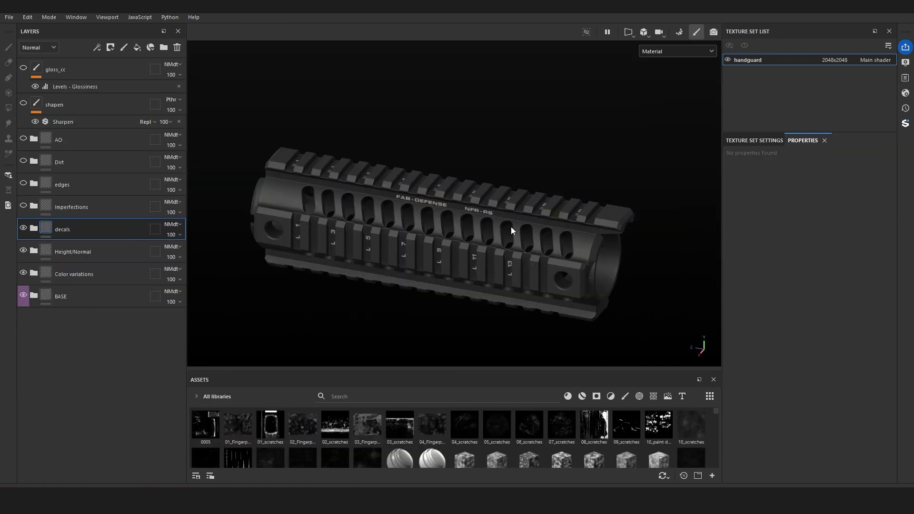
Expand the Height/Normal folder and look through its metal imperfection and milling layers
{"action": "left_click", "coordinate": [107, 254]}
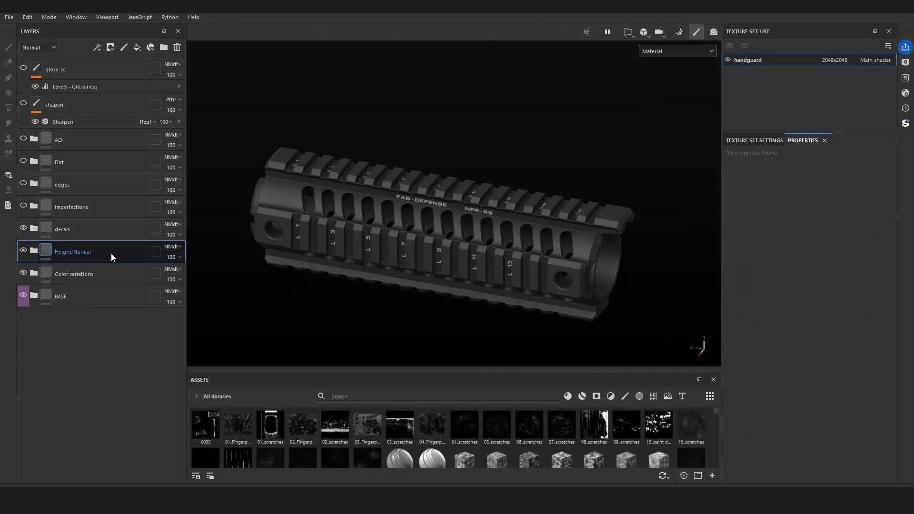
{"action": "left_click", "coordinate": [33, 251]}
{"action": "scroll", "coordinate": [80, 260], "scroll_direction": "down", "scroll_amount": 5}
{"action": "scroll", "coordinate": [82, 262], "scroll_direction": "down", "scroll_amount": 15}
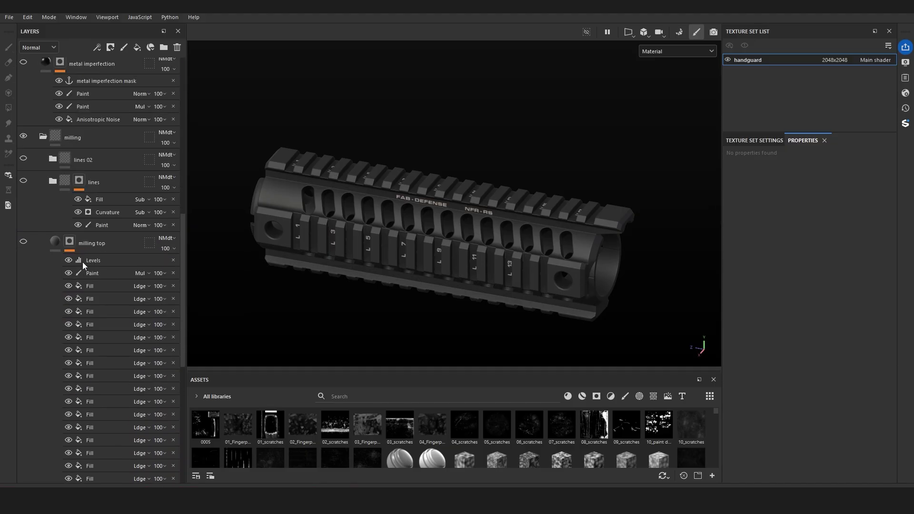
{"action": "scroll", "coordinate": [429, 232], "scroll_direction": "up", "scroll_amount": 5}
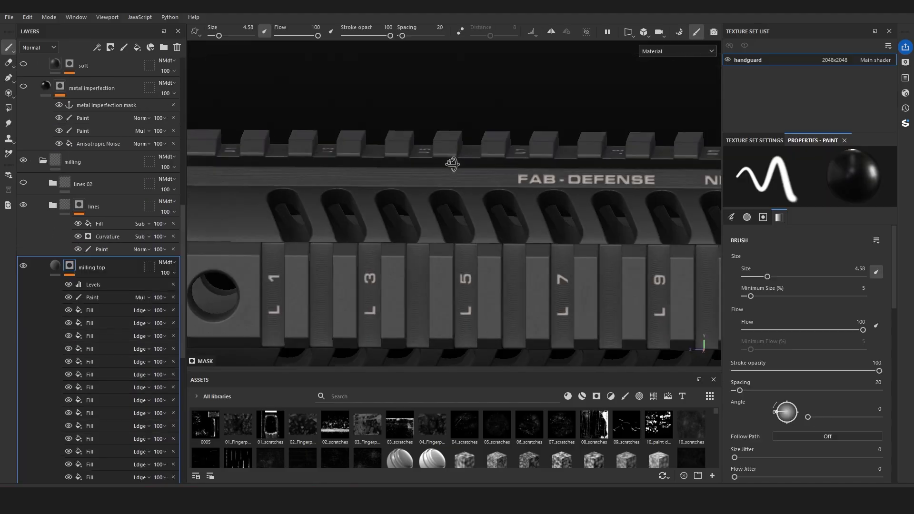
Examine the milling lines, metal imperfections and soft edge damage close up along the handguard's slots and side rail
{"action": "left_click_drag", "start_coordinate": [452, 164], "coordinate": [489, 176], "text": "alt"}
{"action": "scroll", "coordinate": [385, 157], "scroll_direction": "down", "scroll_amount": 2}
{"action": "middle_click_drag", "start_coordinate": [523, 175], "coordinate": [304, 172], "text": "alt"}
{"action": "left_click_drag", "start_coordinate": [342, 224], "coordinate": [371, 242], "text": "alt"}
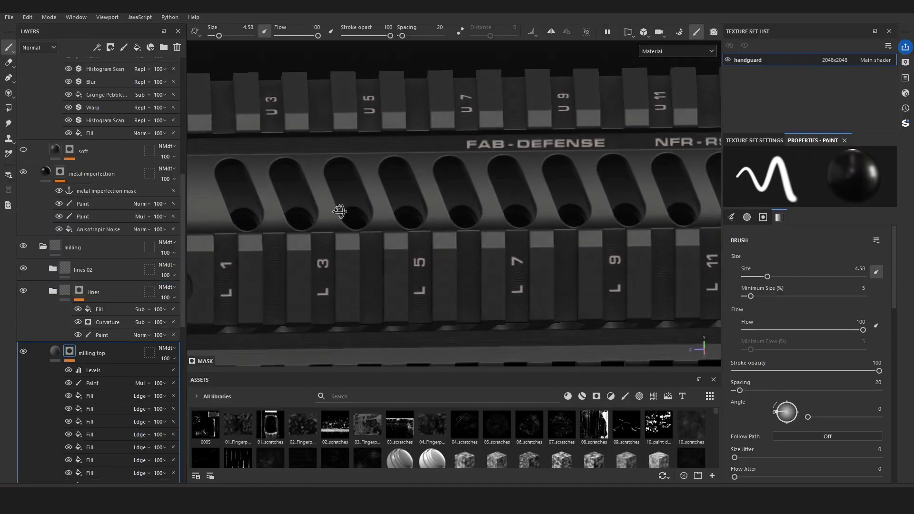
{"action": "middle_click_drag", "start_coordinate": [371, 242], "coordinate": [163, 237], "text": "alt"}
{"action": "mouse_move", "coordinate": [486, 238]}
{"action": "left_mouse_down", "text": "alt"}
{"action": "mouse_move", "coordinate": [483, 219]}
{"action": "mouse_move", "coordinate": [469, 217]}
{"action": "left_mouse_up", "text": "alt"}
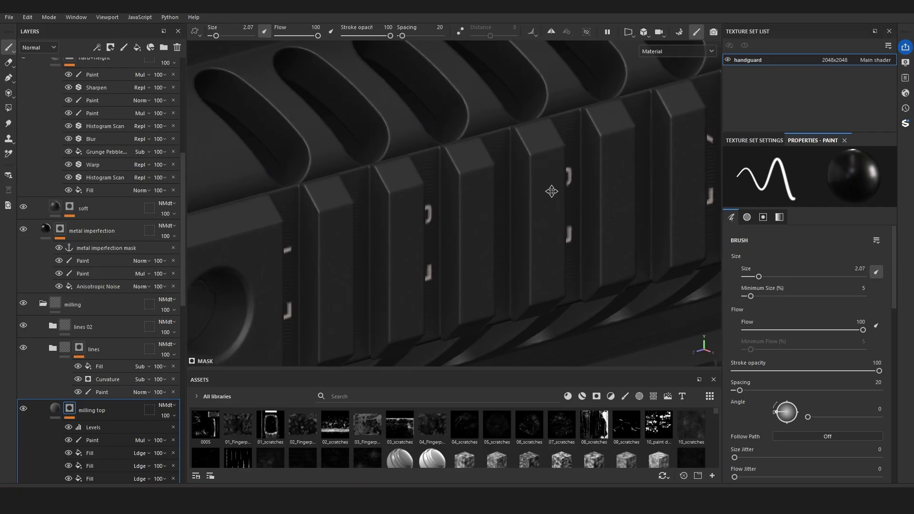
{"action": "middle_click_drag", "start_coordinate": [551, 192], "coordinate": [562, 164], "text": "alt"}
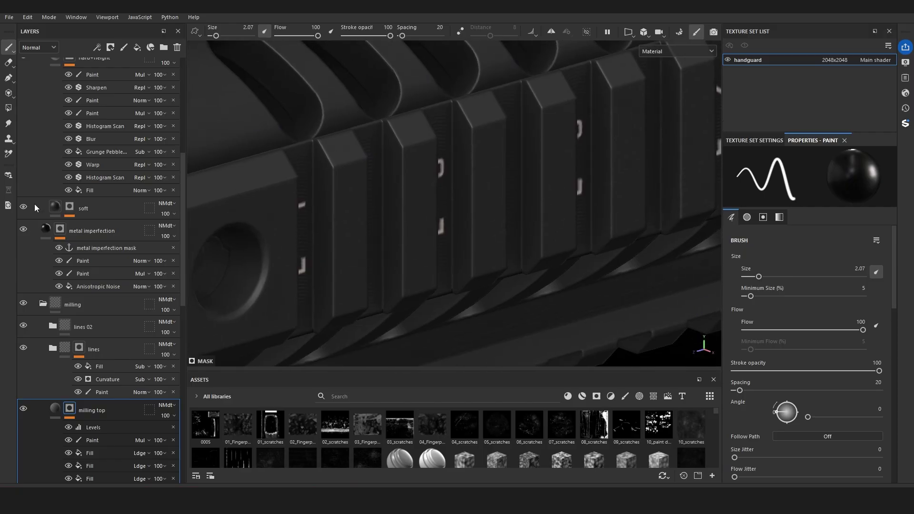
{"action": "left_click_drag", "start_coordinate": [508, 164], "coordinate": [511, 240], "text": "alt"}
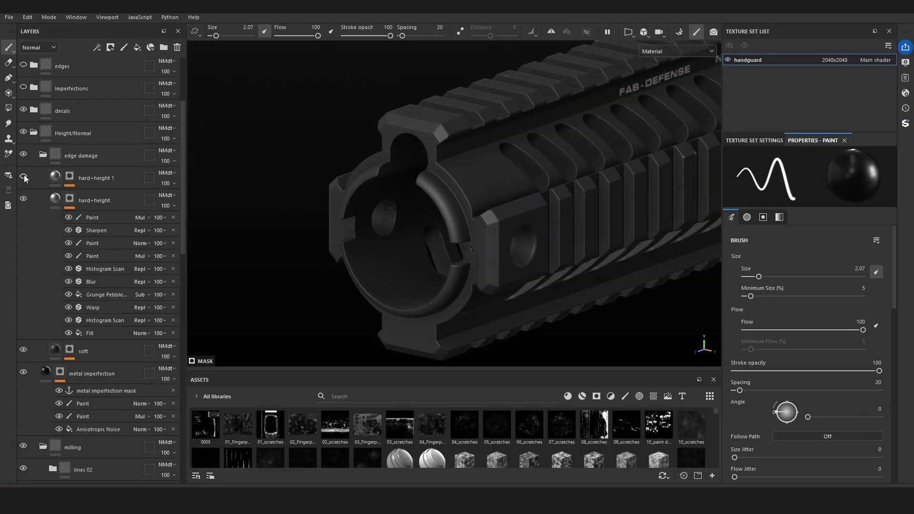
Examine the hard+height edge damage on the side rail and the mounting block around its hole near the handguard's end
{"action": "left_click_drag", "start_coordinate": [309, 202], "coordinate": [413, 214], "text": "alt"}
{"action": "middle_click_drag", "start_coordinate": [562, 215], "coordinate": [428, 222], "text": "alt"}
{"action": "right_click_drag", "start_coordinate": [429, 223], "coordinate": [488, 233], "text": "alt"}
{"action": "left_click_drag", "start_coordinate": [488, 233], "coordinate": [481, 234], "text": "alt"}
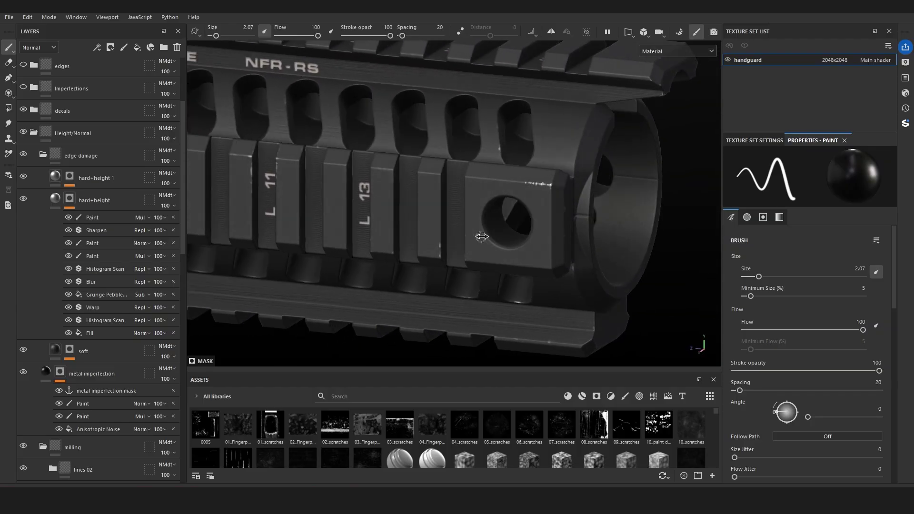
{"action": "right_click_drag", "start_coordinate": [482, 235], "coordinate": [485, 237], "text": "alt"}
{"action": "left_click_drag", "start_coordinate": [463, 238], "coordinate": [482, 219], "text": "alt"}
{"action": "middle_click_drag", "start_coordinate": [482, 219], "coordinate": [666, 91], "text": "alt"}
{"action": "left_click_drag", "start_coordinate": [465, 206], "coordinate": [477, 271], "text": "alt"}
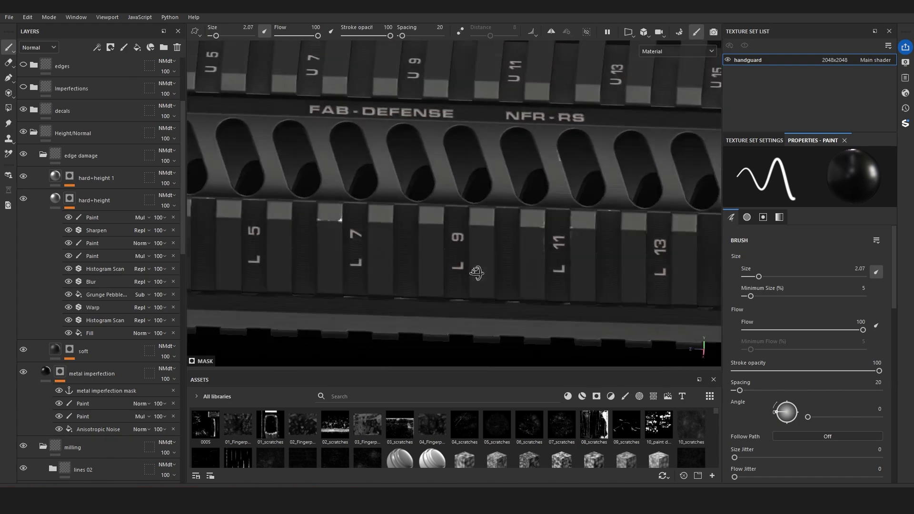
Compare the edge damage on the upper and side rails, close up and with the whole handguard in view
{"action": "middle_click_drag", "start_coordinate": [477, 271], "coordinate": [480, 362], "text": "alt"}
{"action": "right_click_drag", "start_coordinate": [481, 362], "coordinate": [428, 333], "text": "alt"}
{"action": "right_click_drag", "start_coordinate": [443, 295], "coordinate": [424, 270], "text": "alt"}
{"action": "middle_click_drag", "start_coordinate": [425, 270], "coordinate": [494, 213], "text": "alt"}
{"action": "left_click_drag", "start_coordinate": [494, 212], "coordinate": [532, 228], "text": "alt"}
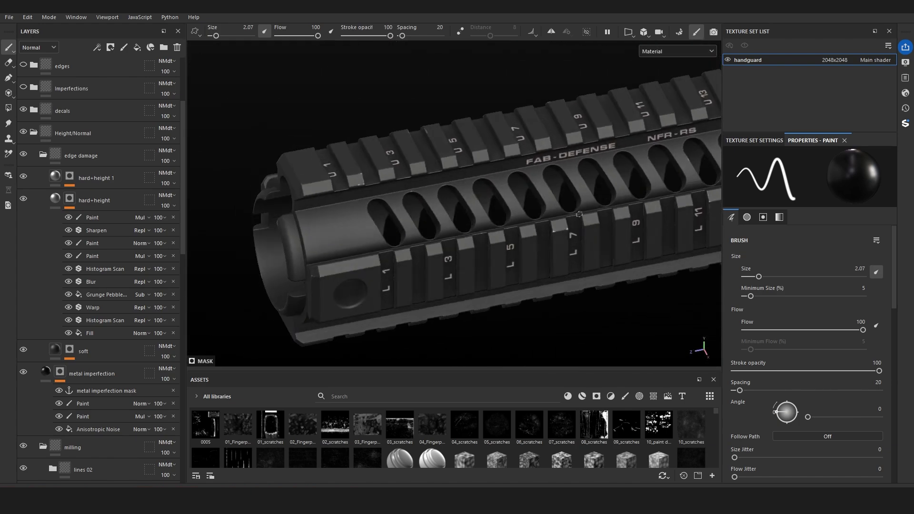
{"action": "middle_click_drag", "start_coordinate": [531, 205], "coordinate": [380, 202], "text": "alt"}
{"action": "right_click_drag", "start_coordinate": [379, 202], "coordinate": [491, 184], "text": "alt"}
{"action": "left_click_drag", "start_coordinate": [491, 184], "coordinate": [485, 170], "text": "alt"}
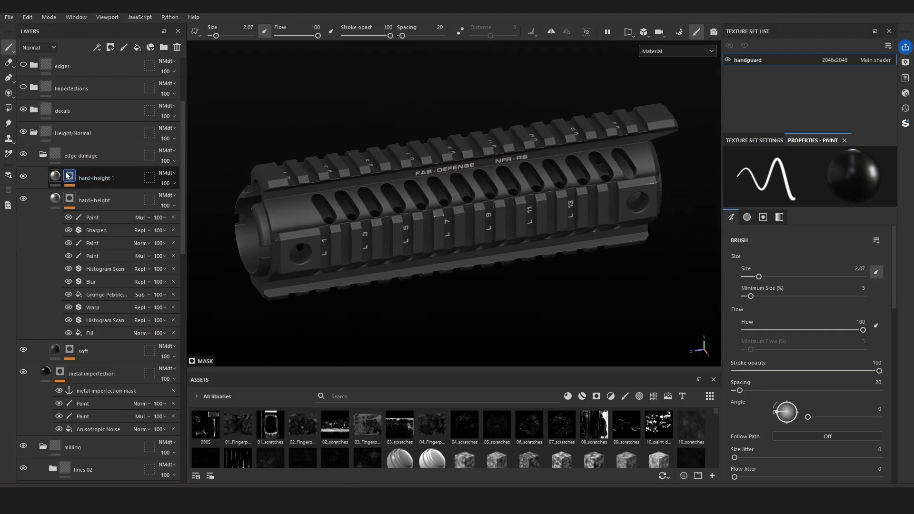
Collapse the Height/Normal folder and view the handguard from a different angle
{"action": "scroll", "coordinate": [68, 176], "scroll_direction": "up", "scroll_amount": 1}
{"action": "left_click", "coordinate": [36, 162]}
{"action": "left_click_drag", "start_coordinate": [435, 191], "coordinate": [335, 187], "text": "alt"}
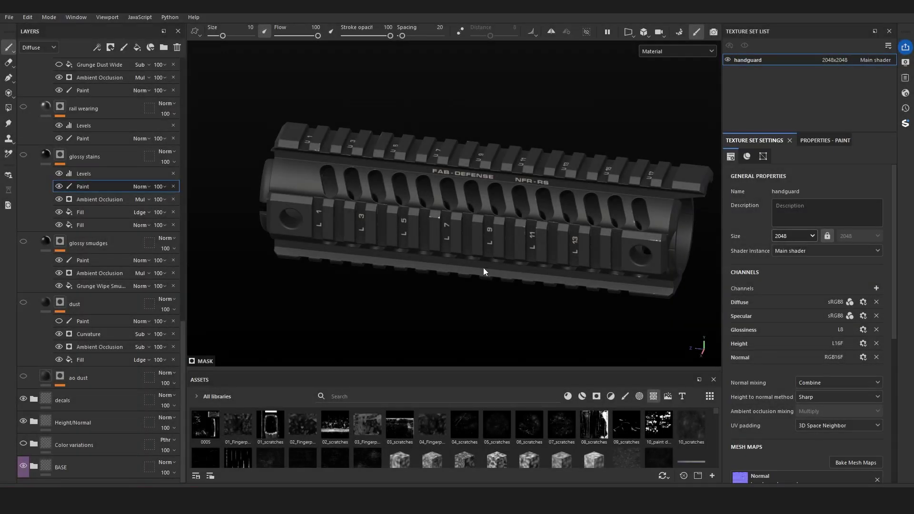
Look through the imperfections folder's dust, smudge, stain, rail wear, scratch and gloss variation layers
{"action": "mouse_move", "coordinate": [483, 267]}
{"action": "left_mouse_down", "text": "alt"}
{"action": "mouse_move", "coordinate": [478, 290]}
{"action": "mouse_move", "coordinate": [490, 271]}
{"action": "mouse_move", "coordinate": [479, 257]}
{"action": "left_mouse_up", "text": "alt"}
{"action": "scroll", "coordinate": [130, 209], "scroll_direction": "up", "scroll_amount": 6}
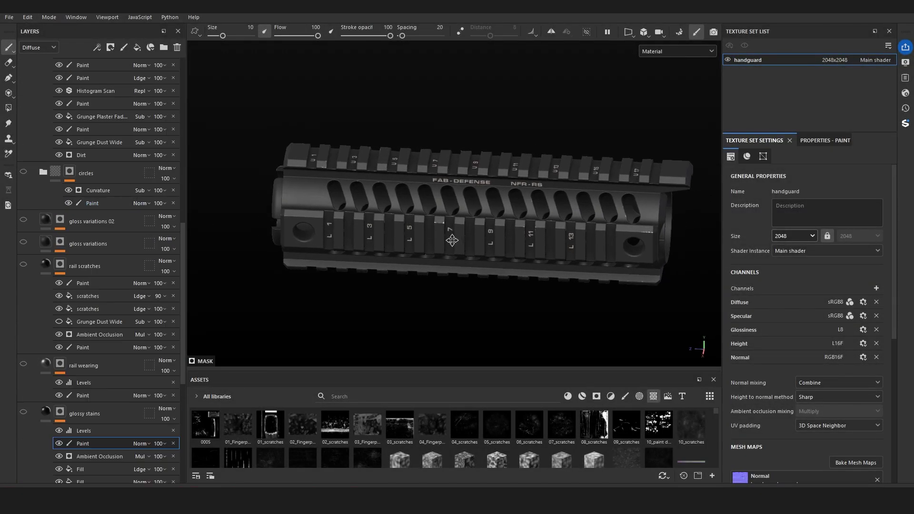
{"action": "scroll", "coordinate": [53, 197], "scroll_direction": "up", "scroll_amount": 5}
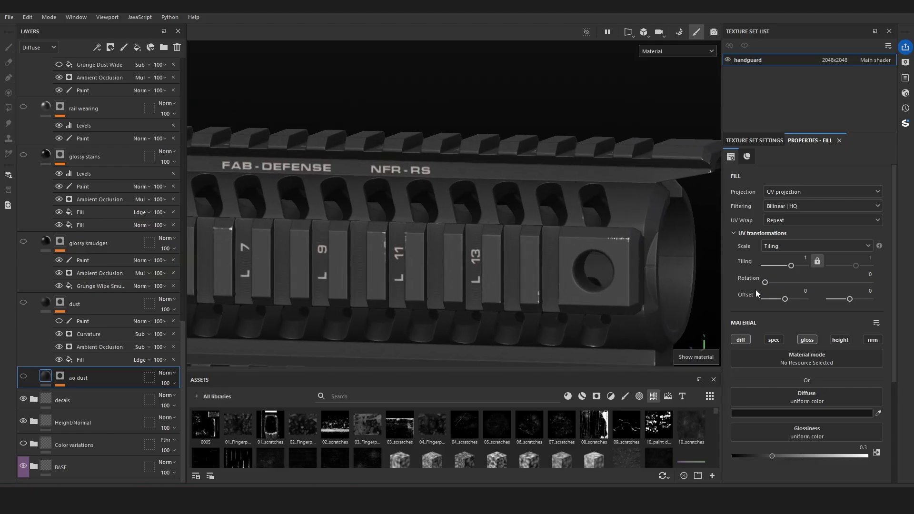
Examine the whole handguard from several angles in the material view with the imperfection layers hidden
{"action": "left_click_drag", "start_coordinate": [533, 224], "coordinate": [594, 229], "text": "alt"}
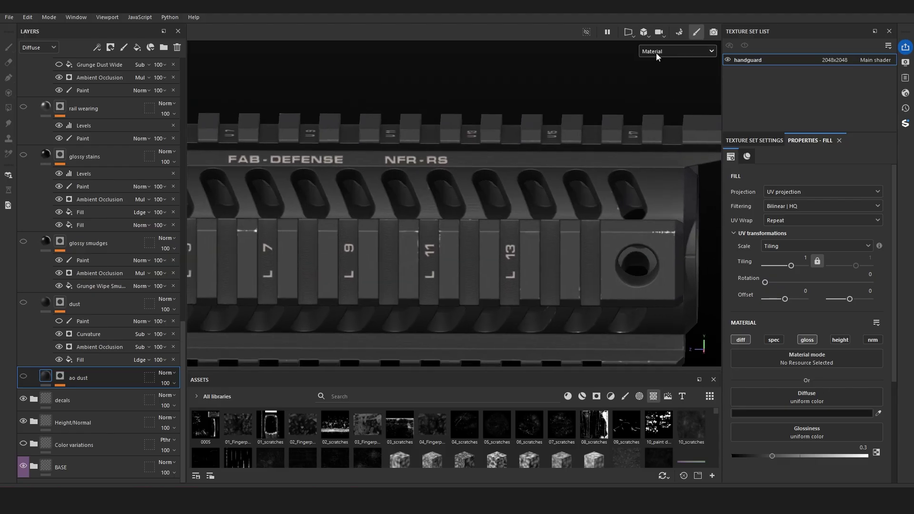
{"action": "right_click_drag", "start_coordinate": [504, 125], "coordinate": [385, 123], "text": "alt"}
{"action": "middle_click_drag", "start_coordinate": [386, 123], "coordinate": [510, 128], "text": "alt"}
{"action": "right_click_drag", "start_coordinate": [509, 127], "coordinate": [434, 128], "text": "alt"}
{"action": "left_click_drag", "start_coordinate": [436, 132], "coordinate": [538, 152], "text": "alt"}
{"action": "right_click_drag", "start_coordinate": [538, 152], "coordinate": [462, 118], "text": "alt"}
{"action": "middle_click_drag", "start_coordinate": [462, 118], "coordinate": [424, 100], "text": "alt"}
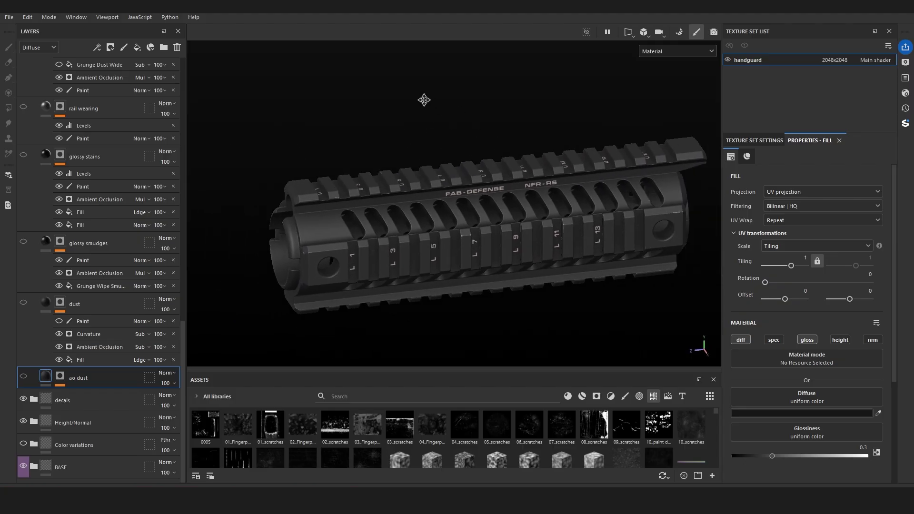
{"action": "left_click_drag", "start_coordinate": [424, 100], "coordinate": [310, 181], "text": "alt"}
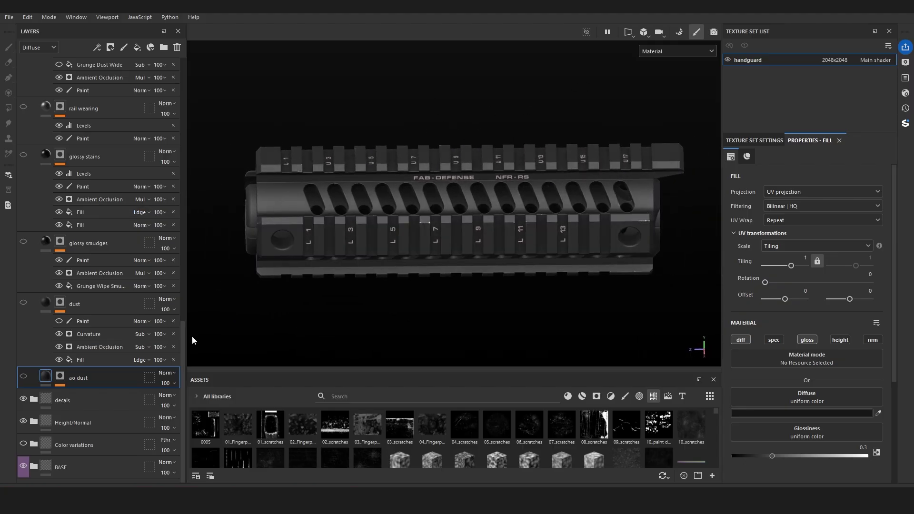
Inspect the handguard's glossiness channel without the imperfection layers and return to the material view
{"action": "scroll", "coordinate": [183, 342], "scroll_direction": "up", "scroll_amount": 1}
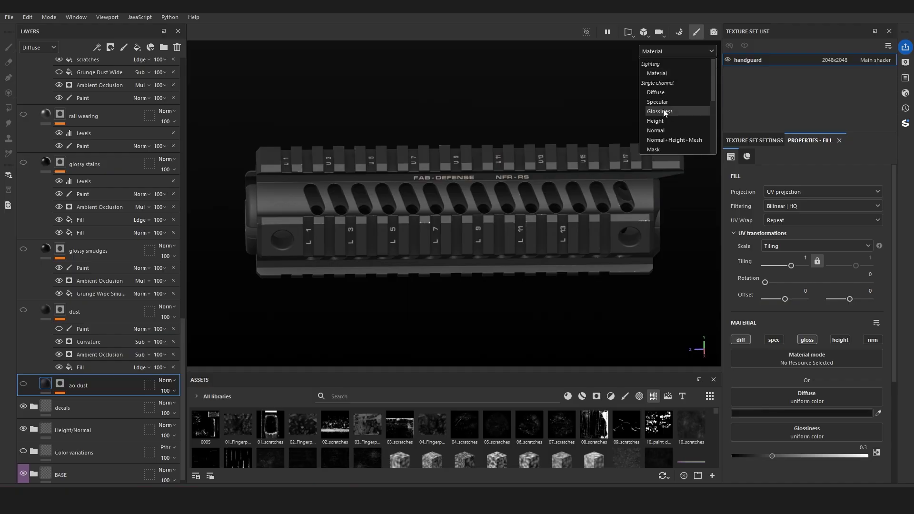
{"action": "left_click", "coordinate": [664, 111]}
{"action": "left_click_drag", "start_coordinate": [661, 110], "coordinate": [474, 144], "text": "alt"}
{"action": "right_click_drag", "start_coordinate": [474, 144], "coordinate": [514, 136], "text": "alt"}
{"action": "left_click_drag", "start_coordinate": [513, 136], "coordinate": [463, 134], "text": "alt"}
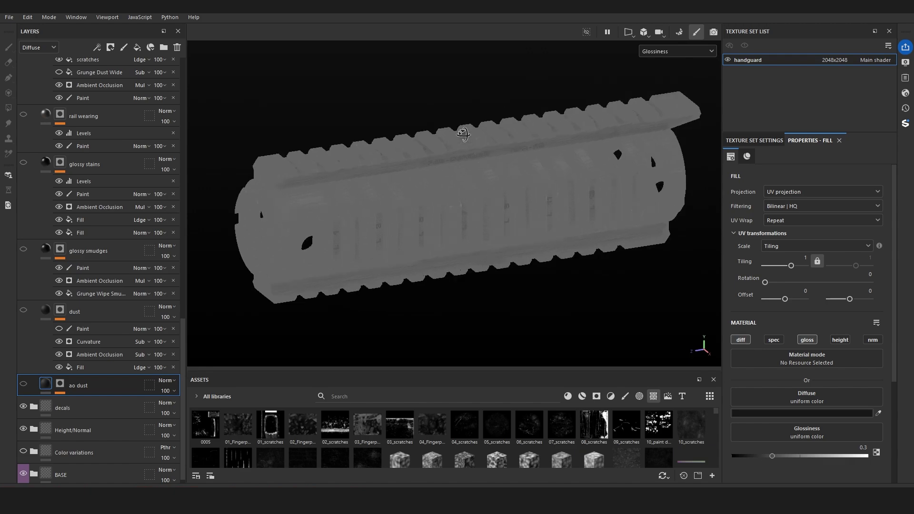
{"action": "key", "text": "m"}
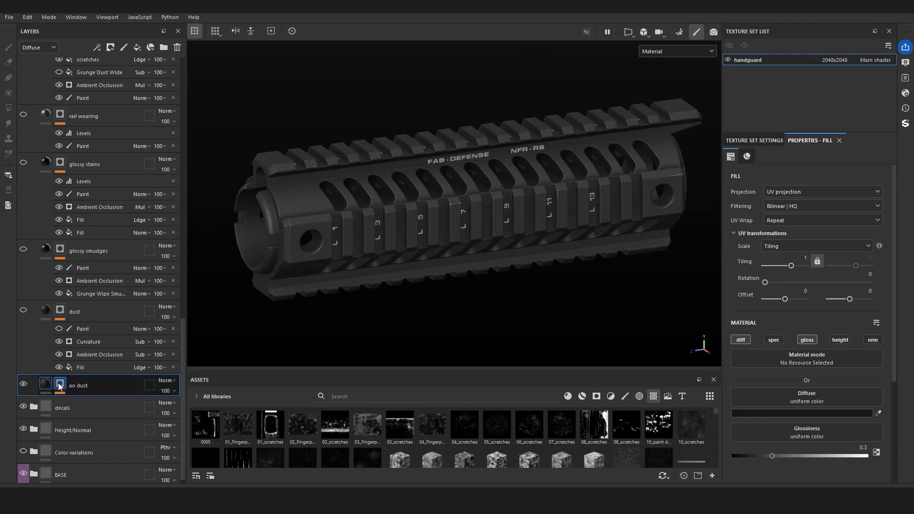
Examine the ao dust mask, its Dirt generator's custom grunge input, and the mask with and without its Paint effect
{"action": "left_click", "coordinate": [61, 386], "text": "alt"}
{"action": "left_click_drag", "start_coordinate": [306, 296], "coordinate": [315, 253], "text": "alt"}
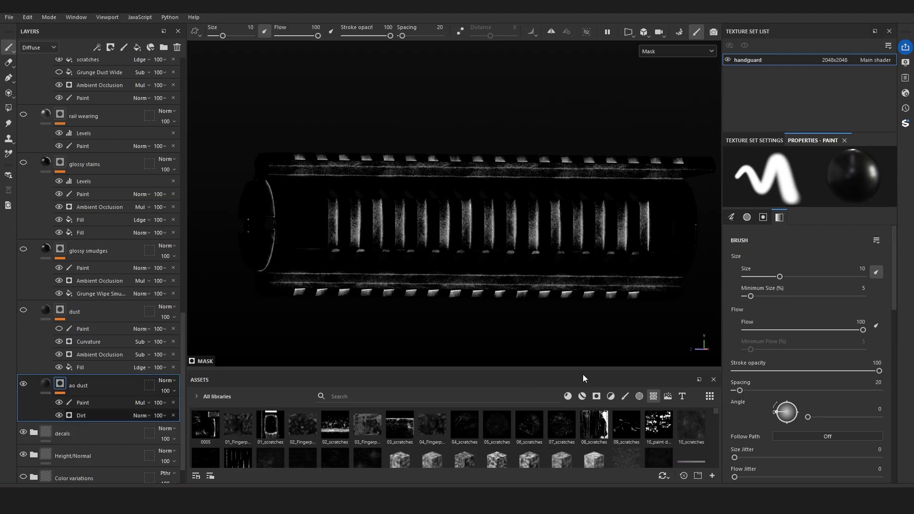
{"action": "left_click_drag", "start_coordinate": [893, 306], "coordinate": [903, 395]}
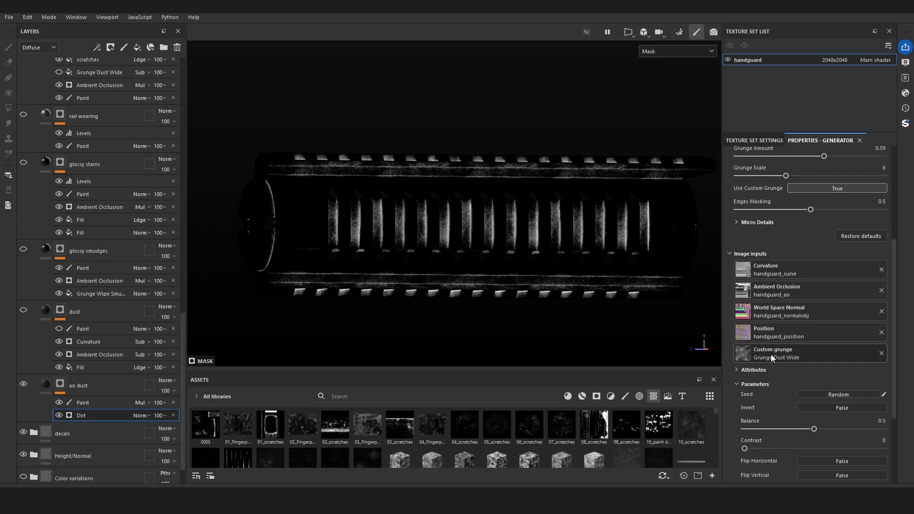
{"action": "left_click", "coordinate": [59, 403]}
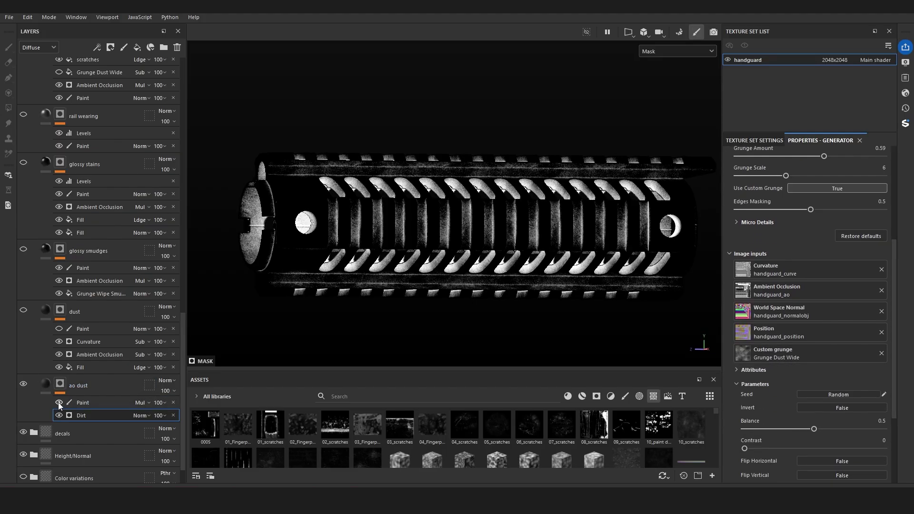
{"action": "left_click", "coordinate": [58, 403]}
Show the dust layer and examine its mask from several angles, comparing it with and without the Curvature effect
{"action": "left_click", "coordinate": [60, 314]}
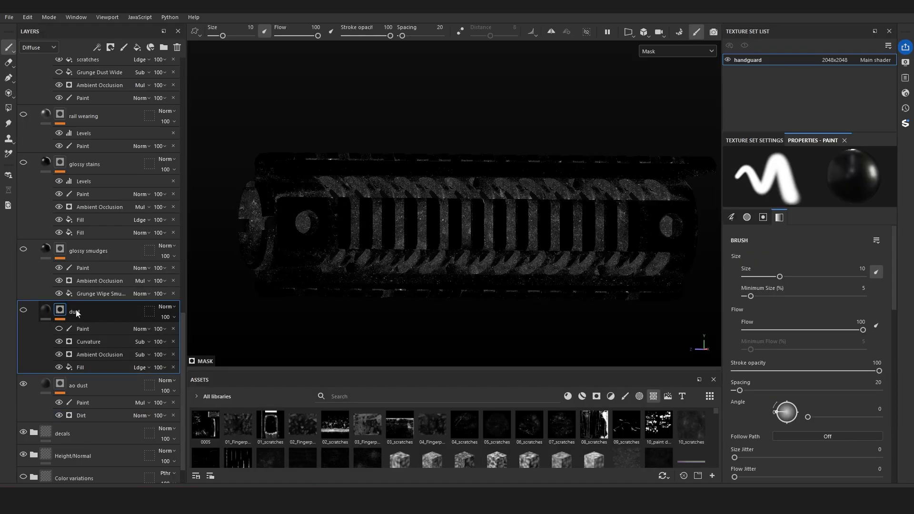
{"action": "mouse_move", "coordinate": [382, 278]}
{"action": "left_mouse_down", "text": "alt"}
{"action": "mouse_move", "coordinate": [386, 308]}
{"action": "mouse_move", "coordinate": [345, 322]}
{"action": "left_mouse_up", "text": "alt"}
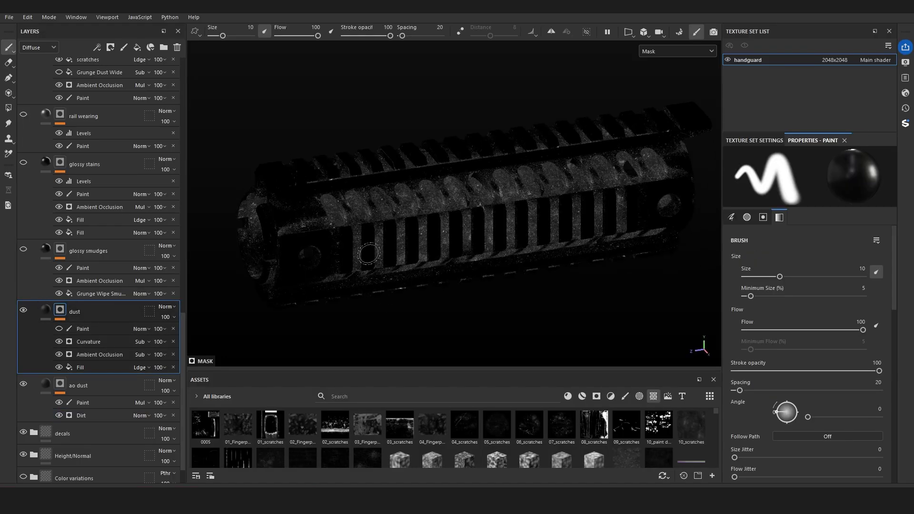
{"action": "left_click_drag", "start_coordinate": [368, 254], "coordinate": [335, 270], "text": "alt"}
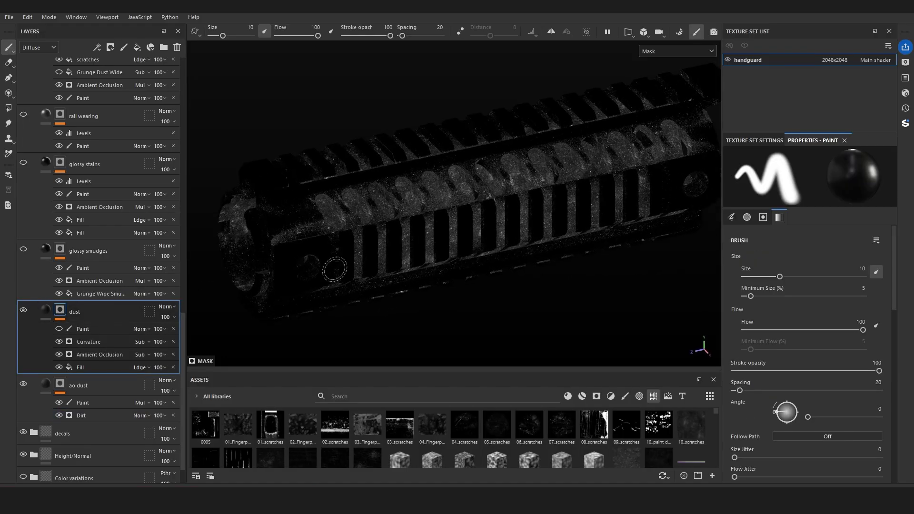
{"action": "left_click", "coordinate": [58, 342]}
{"action": "left_click", "coordinate": [59, 342]}
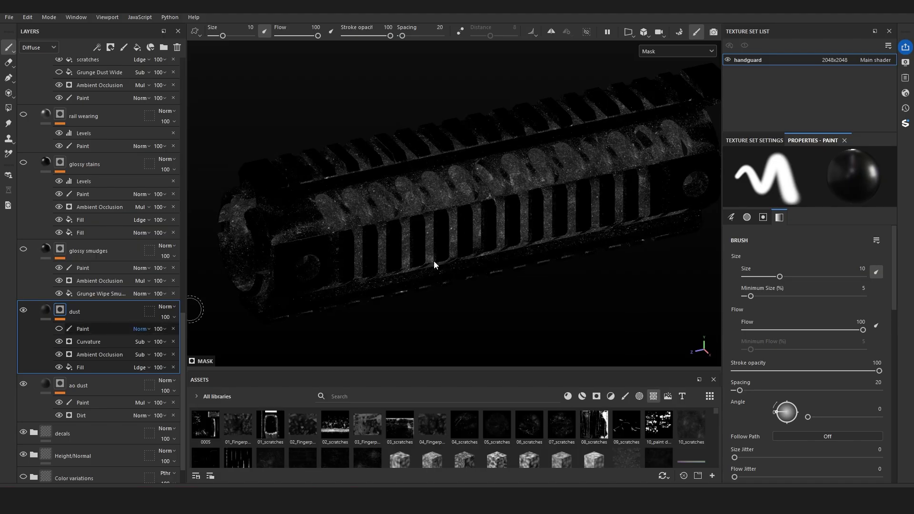
{"action": "left_click_drag", "start_coordinate": [434, 261], "coordinate": [442, 262], "text": "alt"}
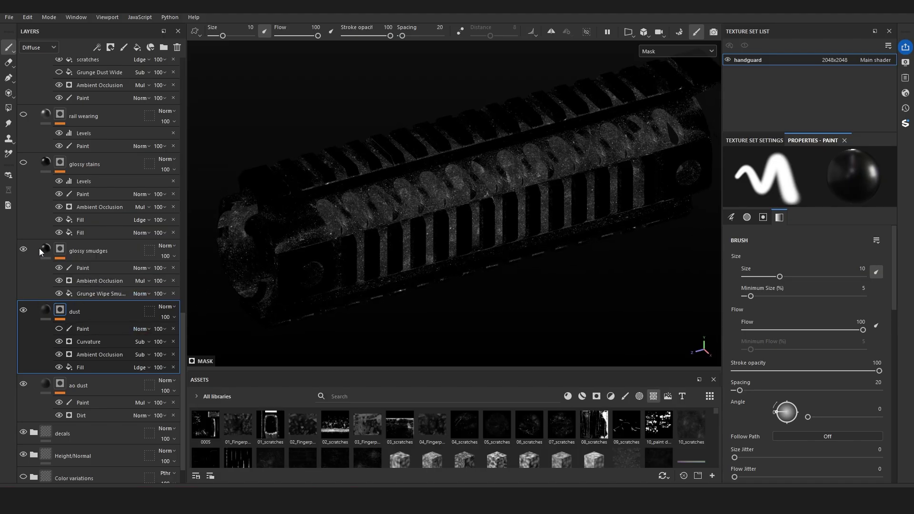
Examine the glossy smudges mask around the handguard, checking its Paint and Ambient Occlusion effects
{"action": "left_click", "coordinate": [60, 250]}
{"action": "mouse_move", "coordinate": [362, 238]}
{"action": "left_mouse_down", "text": "alt"}
{"action": "mouse_move", "coordinate": [342, 217]}
{"action": "mouse_move", "coordinate": [438, 233]}
{"action": "left_mouse_up", "text": "alt"}
{"action": "left_click_drag", "start_coordinate": [429, 247], "coordinate": [234, 258], "text": "alt"}
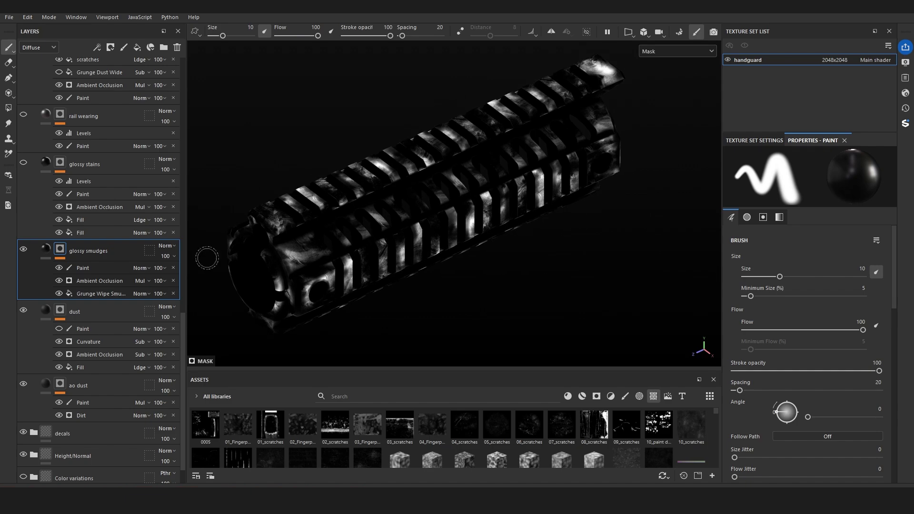
{"action": "left_click", "coordinate": [59, 268]}
{"action": "left_click", "coordinate": [59, 281]}
{"action": "mouse_move", "coordinate": [235, 250]}
{"action": "left_mouse_down", "text": "alt"}
{"action": "mouse_move", "coordinate": [387, 230]}
{"action": "mouse_move", "coordinate": [398, 200]}
{"action": "mouse_move", "coordinate": [367, 231]}
{"action": "mouse_move", "coordinate": [373, 269]}
{"action": "mouse_move", "coordinate": [402, 326]}
{"action": "mouse_move", "coordinate": [520, 209]}
{"action": "left_mouse_up", "text": "alt"}
Inspect the glossiness channel with the glossy smudges layer visible, and widen the layer list
{"action": "key", "text": "m"}
{"action": "left_click", "coordinate": [669, 50]}
{"action": "left_click", "coordinate": [666, 102]}
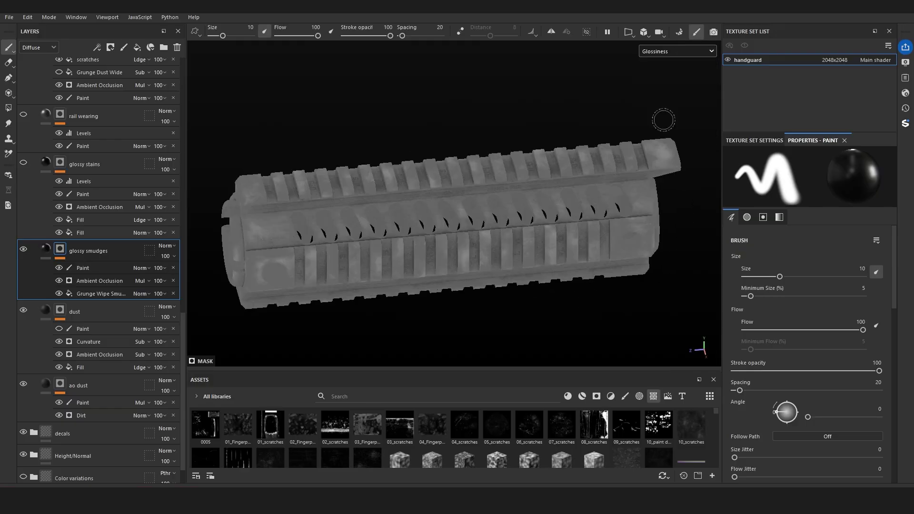
{"action": "left_click_drag", "start_coordinate": [663, 118], "coordinate": [419, 238], "text": "alt+shift"}
{"action": "right_click_drag", "start_coordinate": [469, 203], "coordinate": [466, 203], "text": "ctrl"}
{"action": "left_click_drag", "start_coordinate": [469, 204], "coordinate": [447, 226], "text": "alt"}
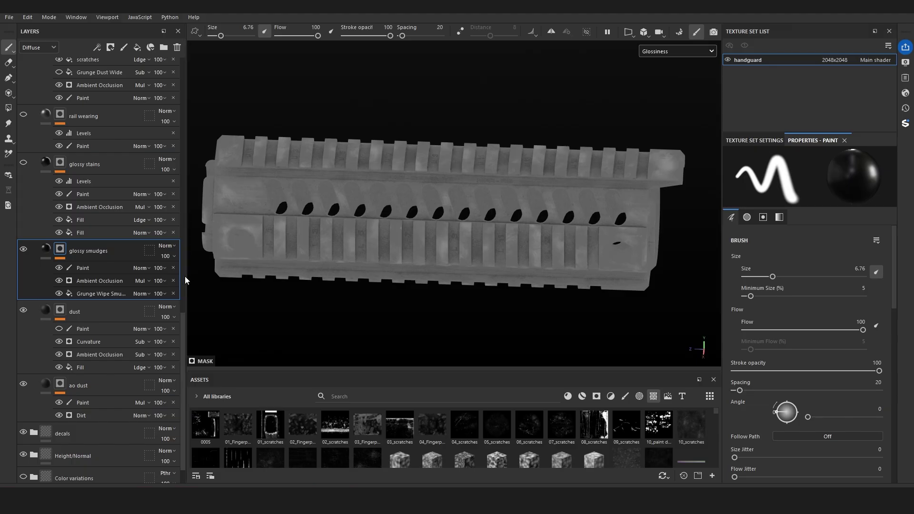
{"action": "left_click_drag", "start_coordinate": [186, 276], "coordinate": [205, 276]}
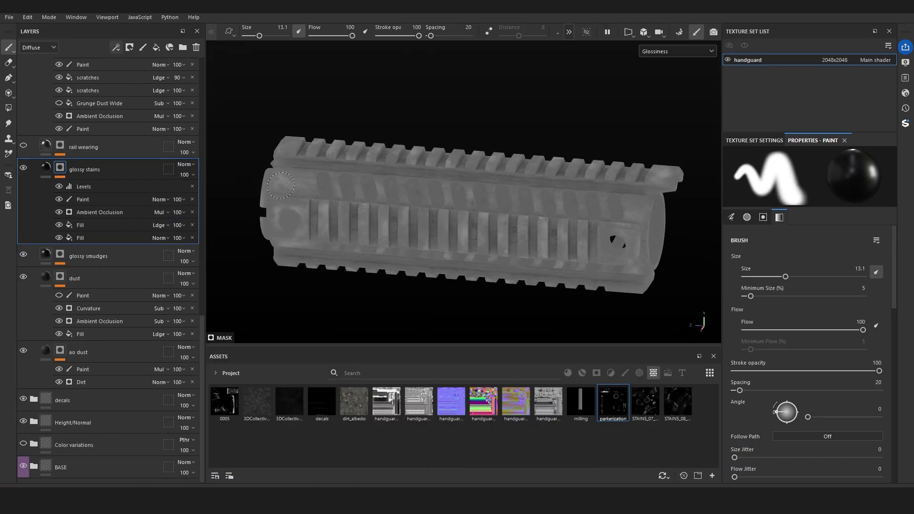
Isolate the glossy stains mask and examine its stains close up at the handguard's end
{"action": "left_click", "coordinate": [41, 169]}
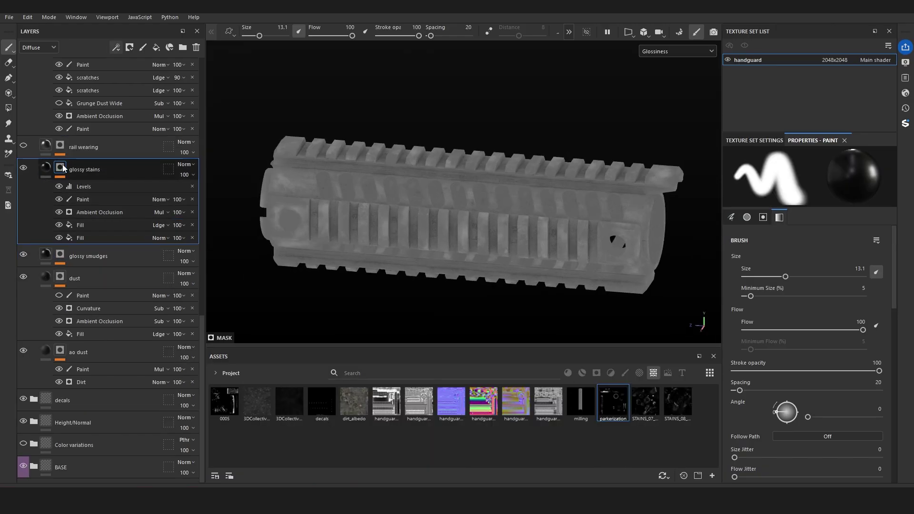
{"action": "left_click", "coordinate": [63, 167], "text": "alt"}
{"action": "right_click_drag", "start_coordinate": [450, 214], "coordinate": [457, 227], "text": "alt"}
{"action": "left_click_drag", "start_coordinate": [456, 226], "coordinate": [402, 208], "text": "alt"}
{"action": "middle_click_drag", "start_coordinate": [401, 208], "coordinate": [583, 229], "text": "alt"}
{"action": "right_click_drag", "start_coordinate": [583, 229], "coordinate": [599, 250], "text": "alt"}
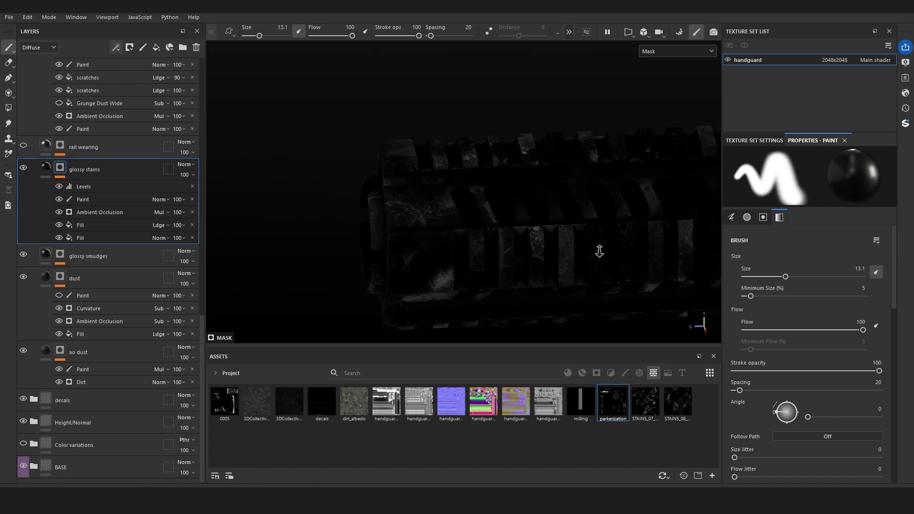
{"action": "left_click_drag", "start_coordinate": [599, 251], "coordinate": [471, 249], "text": "alt"}
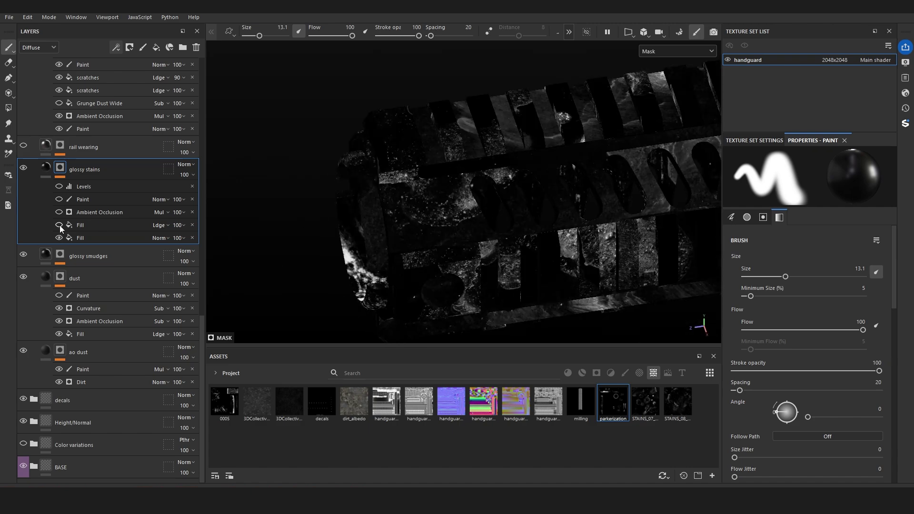
Turn the Ambient Occlusion, Paint and Levels effects back on one by one in the glossy stains mask
{"action": "left_click", "coordinate": [59, 212]}
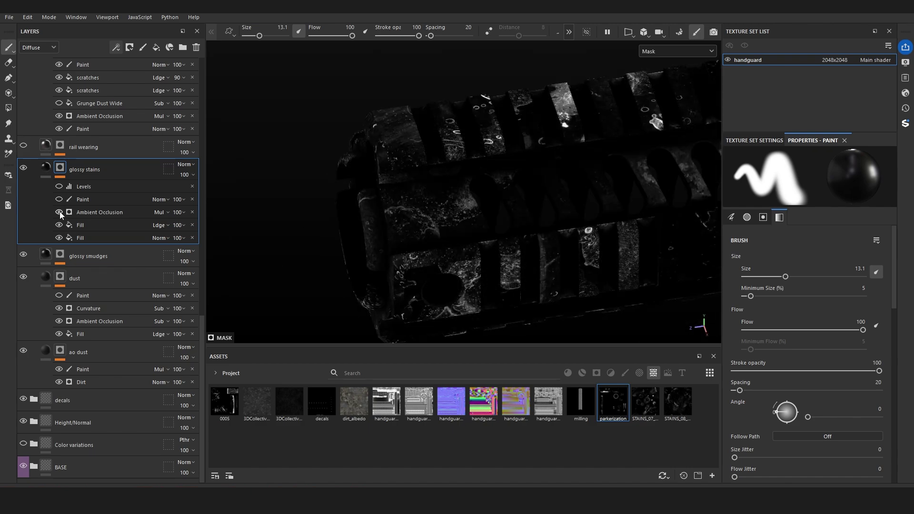
{"action": "left_click", "coordinate": [59, 199]}
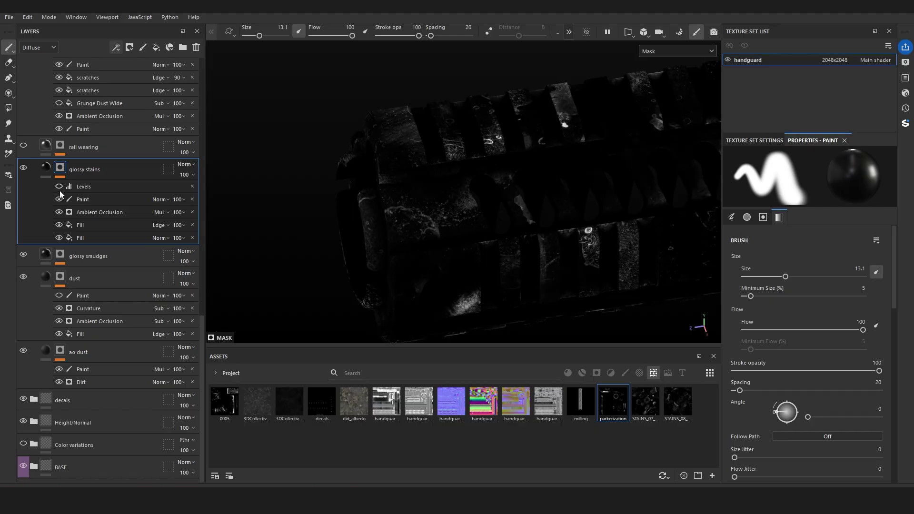
{"action": "left_click", "coordinate": [60, 189]}
{"action": "right_click_drag", "start_coordinate": [484, 220], "coordinate": [400, 204], "text": "alt"}
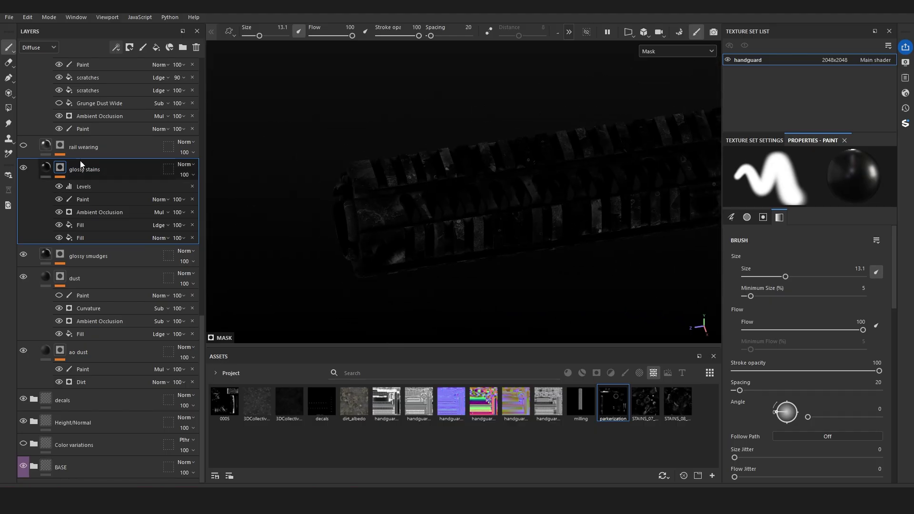
Show the rail wearing layer in the glossiness channel and isolate its mask
{"action": "left_click", "coordinate": [113, 149]}
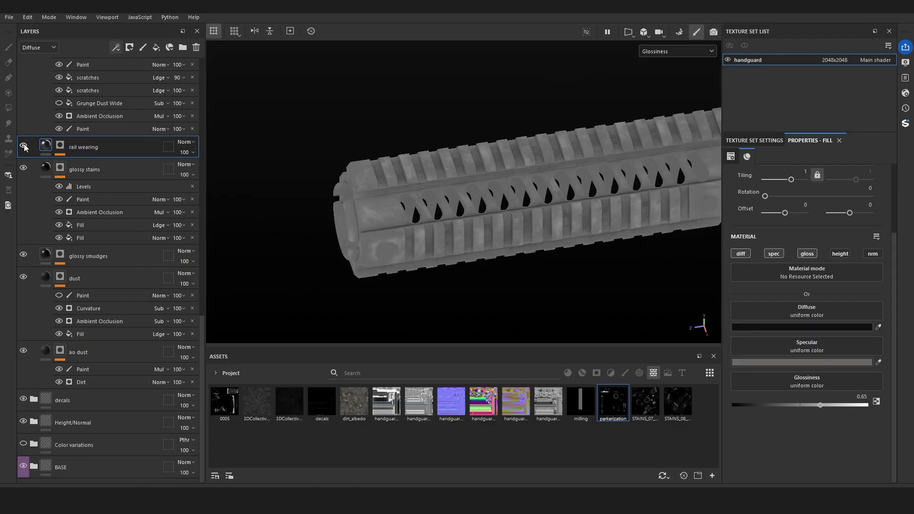
{"action": "left_click_drag", "start_coordinate": [475, 195], "coordinate": [526, 204], "text": "alt"}
{"action": "left_click", "coordinate": [61, 145], "text": "alt"}
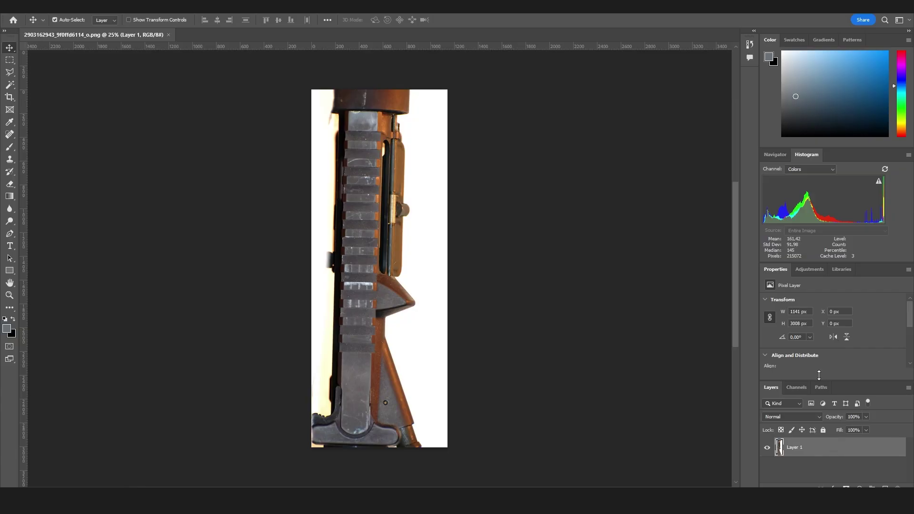
In Photoshop, desaturate the rail reference photo with a Hue/Saturation adjustment layer set to saturation -100
{"action": "left_click_drag", "start_coordinate": [830, 380], "coordinate": [835, 315]}
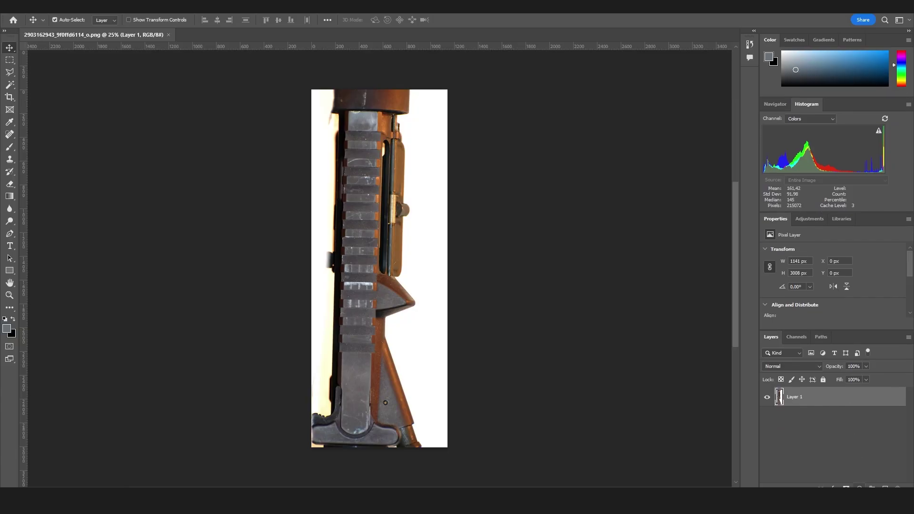
{"action": "left_click", "coordinate": [859, 489]}
{"action": "left_click", "coordinate": [871, 396]}
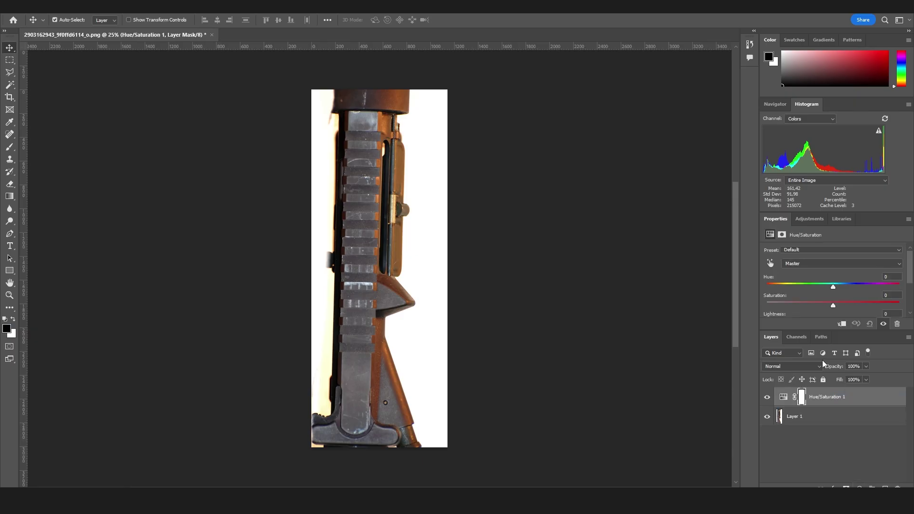
{"action": "left_click_drag", "start_coordinate": [835, 307], "coordinate": [672, 296]}
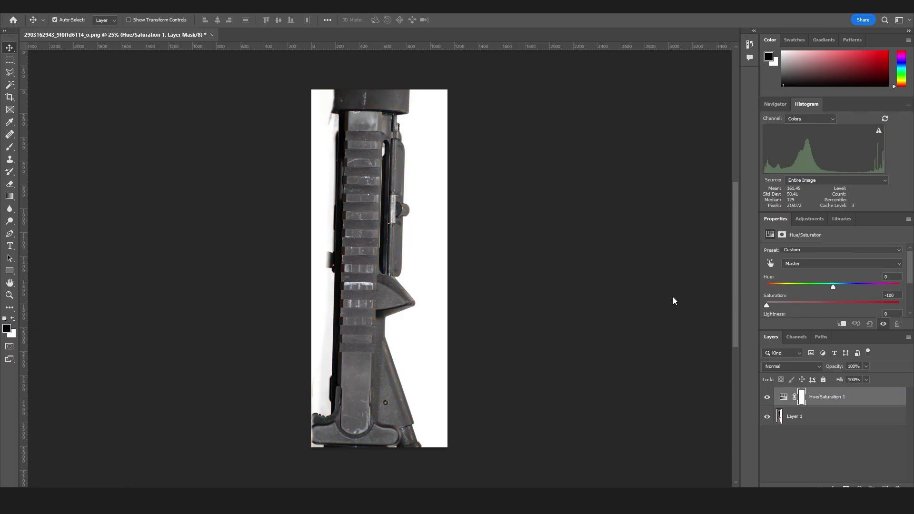
Isolate the rail's wear with a Levels adjustment using white input 144 and a raised black input, and paint the surroundings black on a new layer
{"action": "left_click", "coordinate": [859, 488]}
{"action": "left_click", "coordinate": [809, 357]}
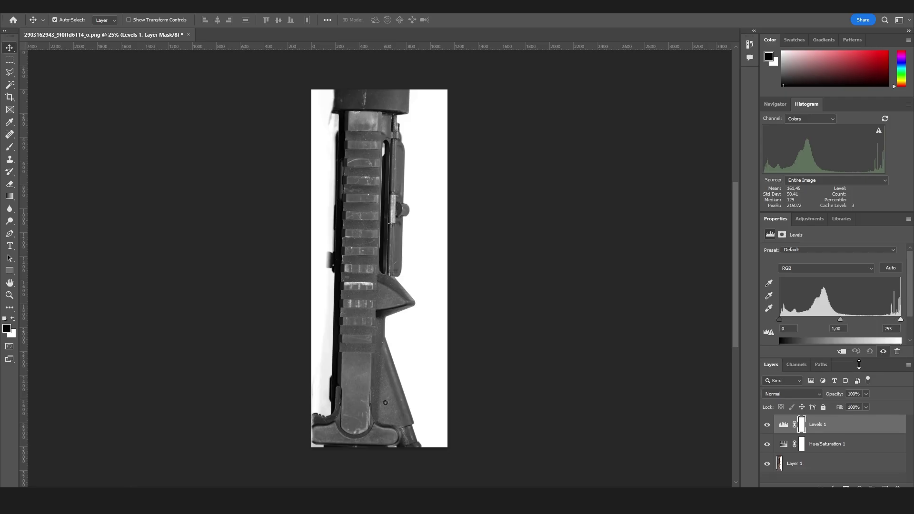
{"action": "left_click_drag", "start_coordinate": [896, 322], "coordinate": [848, 320]}
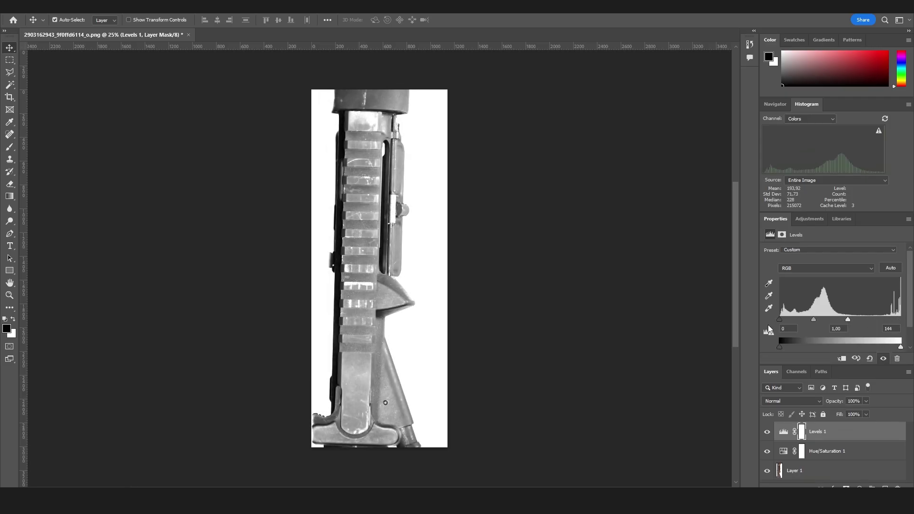
{"action": "left_click_drag", "start_coordinate": [779, 323], "coordinate": [823, 318]}
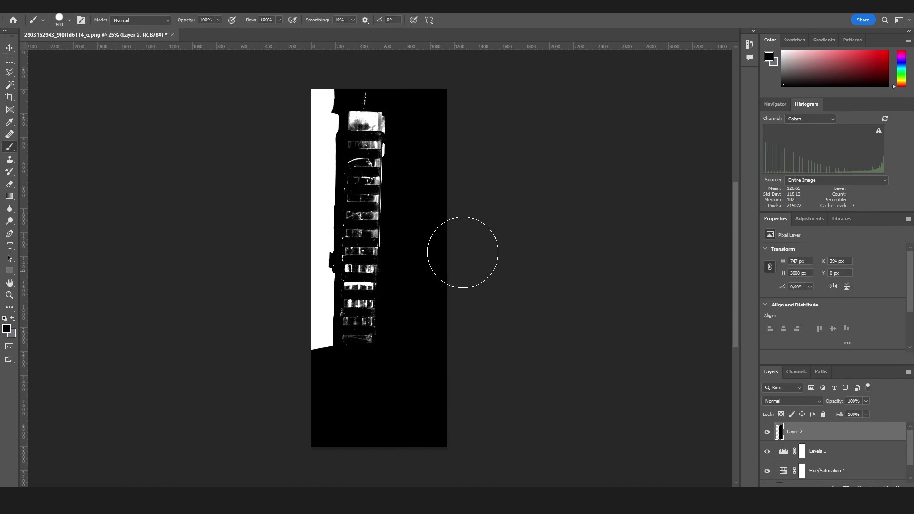
{"action": "left_click_drag", "start_coordinate": [309, 109], "coordinate": [334, 85]}
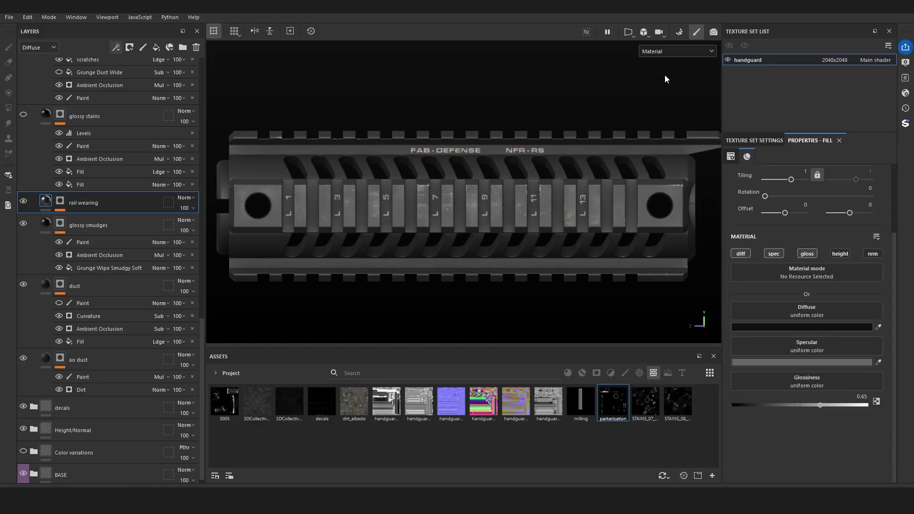
Back in Substance Painter, compare the rail wearing layer's effect in the specular and glossiness channels
{"action": "left_click", "coordinate": [658, 52]}
{"action": "left_click", "coordinate": [669, 109]}
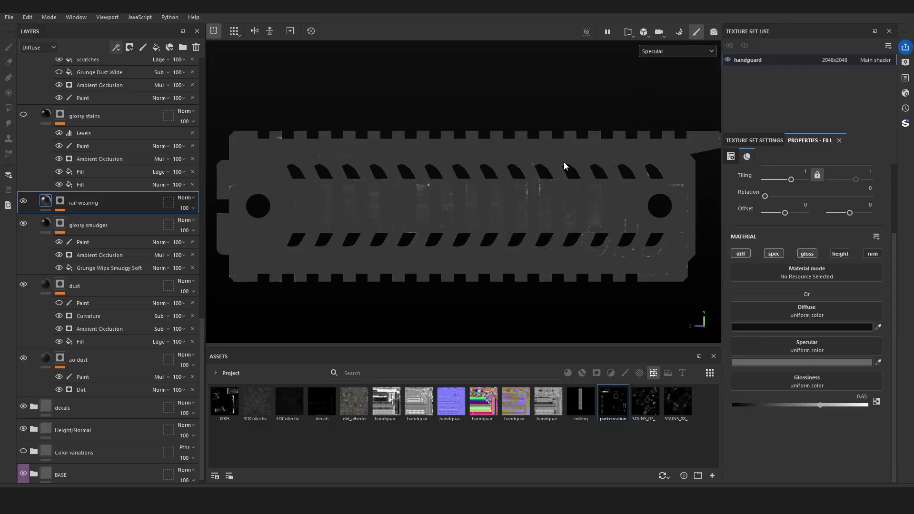
{"action": "left_click", "coordinate": [666, 53]}
{"action": "left_click", "coordinate": [672, 110]}
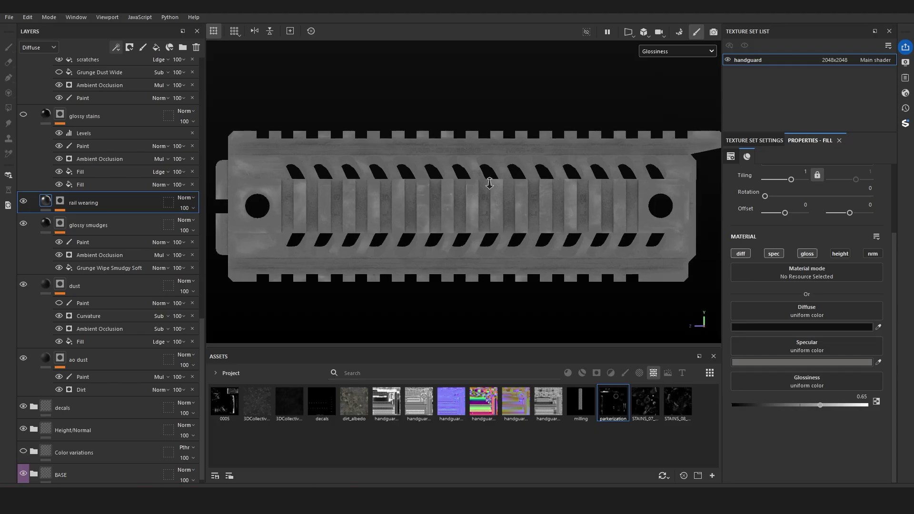
Show the handguard in the specular channel and examine the rail wearing layer's effect from several angles
{"action": "scroll", "coordinate": [490, 186], "scroll_direction": "up", "scroll_amount": 2}
{"action": "left_click_drag", "start_coordinate": [492, 190], "coordinate": [486, 267], "text": "alt"}
{"action": "left_click", "coordinate": [670, 51]}
{"action": "left_click", "coordinate": [669, 102]}
{"action": "scroll", "coordinate": [467, 153], "scroll_direction": "down", "scroll_amount": 2}
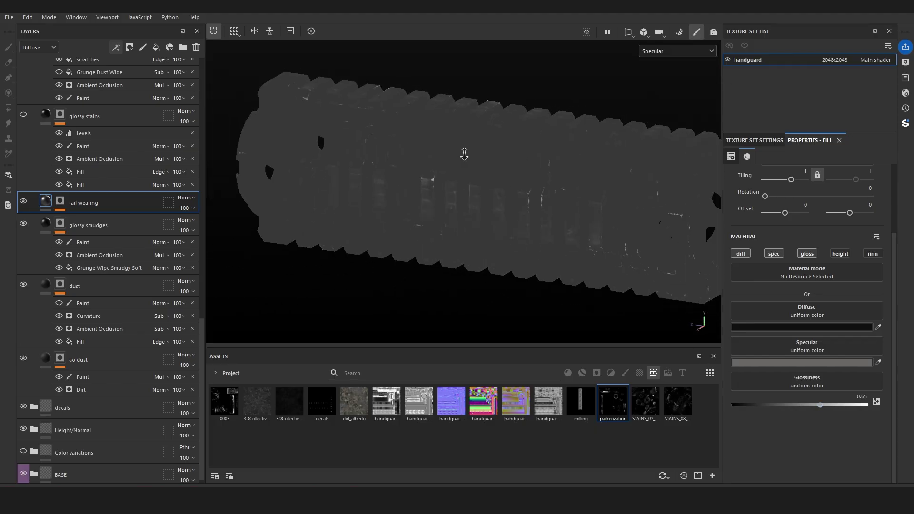
{"action": "left_click_drag", "start_coordinate": [465, 152], "coordinate": [540, 174], "text": "alt"}
{"action": "scroll", "coordinate": [491, 149], "scroll_direction": "down", "scroll_amount": 1}
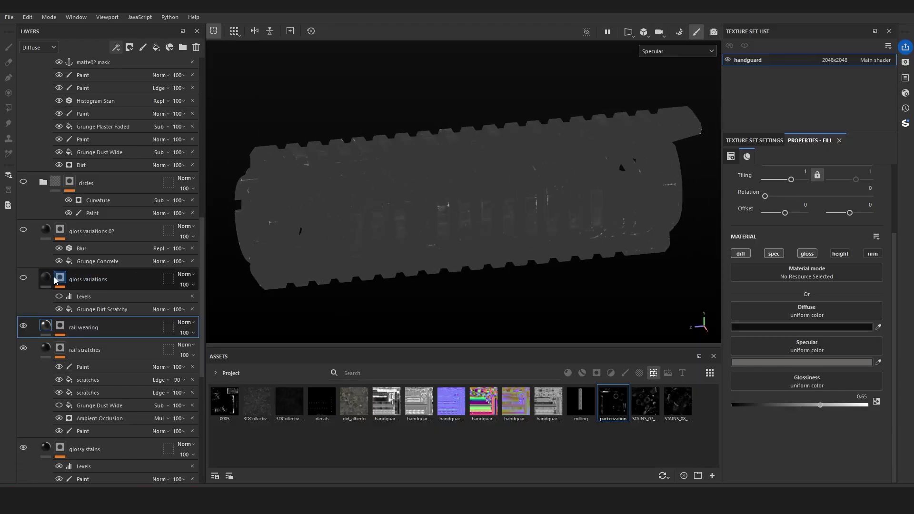
Bring up the masks of the gloss variations and gloss variations 02 layers one after the other
{"action": "left_click", "coordinate": [60, 278]}
{"action": "left_click", "coordinate": [60, 230]}
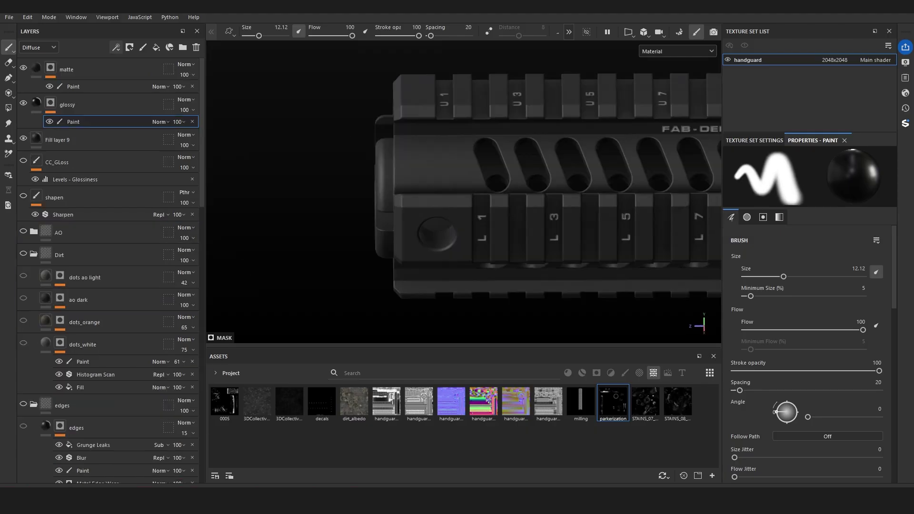
Paint a soft glossy spot near the handguard's end in the glossy layer's mask and set the brush size to 9.48
{"action": "mouse_move", "coordinate": [435, 163]}
{"action": "left_mouse_down", "text": "alt"}
{"action": "mouse_move", "coordinate": [429, 173]}
{"action": "mouse_move", "coordinate": [475, 238]}
{"action": "mouse_move", "coordinate": [473, 213]}
{"action": "mouse_move", "coordinate": [472, 253]}
{"action": "left_mouse_up", "text": "alt"}
{"action": "left_click", "coordinate": [438, 165]}
{"action": "right_click_drag", "start_coordinate": [472, 253], "coordinate": [469, 262], "text": "ctrl"}
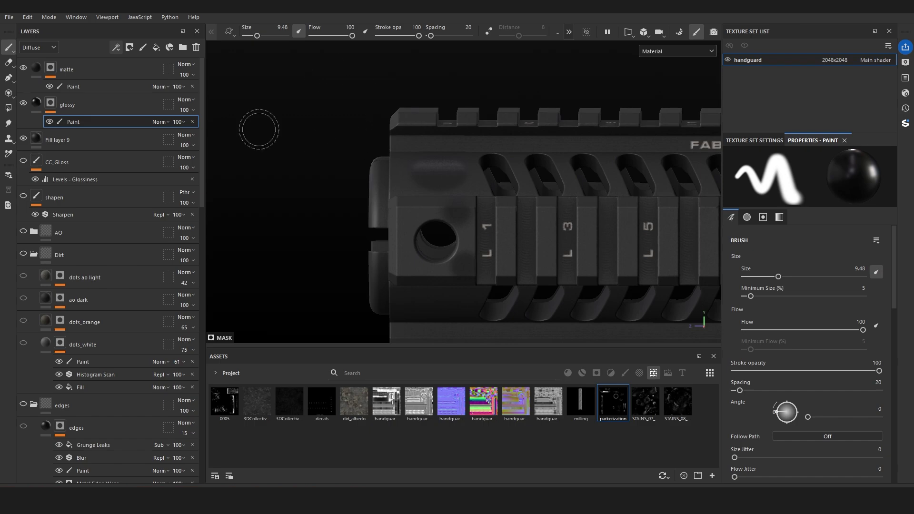
In the matte layer's mask, paint a matte spot on the smooth surface beside the slots, and enlarge the brush to 13.1
{"action": "left_click", "coordinate": [90, 87]}
{"action": "mouse_move", "coordinate": [464, 247]}
{"action": "left_mouse_down", "text": "alt"}
{"action": "mouse_move", "coordinate": [461, 131]}
{"action": "mouse_move", "coordinate": [426, 203]}
{"action": "mouse_move", "coordinate": [438, 205]}
{"action": "left_mouse_up", "text": "alt"}
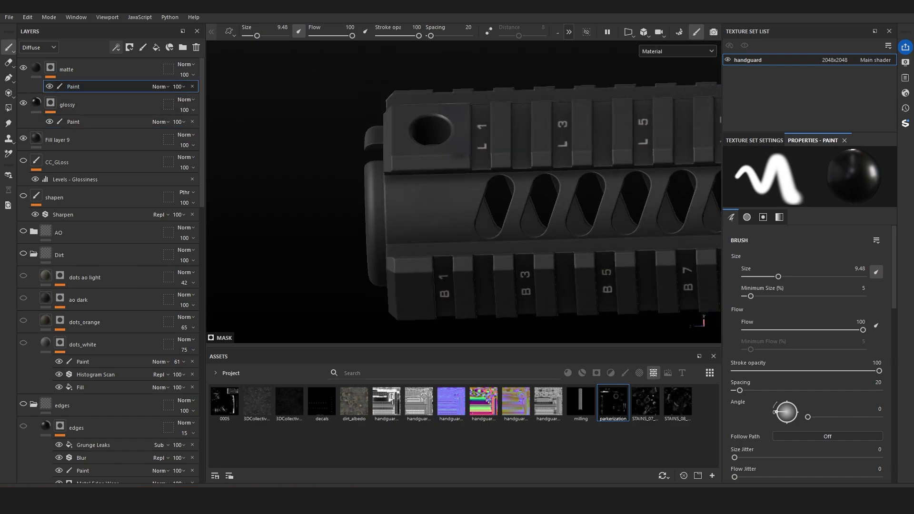
{"action": "right_click", "coordinate": [440, 204]}
{"action": "left_click", "coordinate": [431, 208]}
{"action": "mouse_move", "coordinate": [437, 207]}
{"action": "right_mouse_down", "text": "ctrl"}
{"action": "mouse_move", "coordinate": [446, 206]}
{"action": "mouse_move", "coordinate": [429, 205]}
{"action": "mouse_move", "coordinate": [442, 207]}
{"action": "mouse_move", "coordinate": [435, 208]}
{"action": "right_mouse_up", "text": "ctrl"}
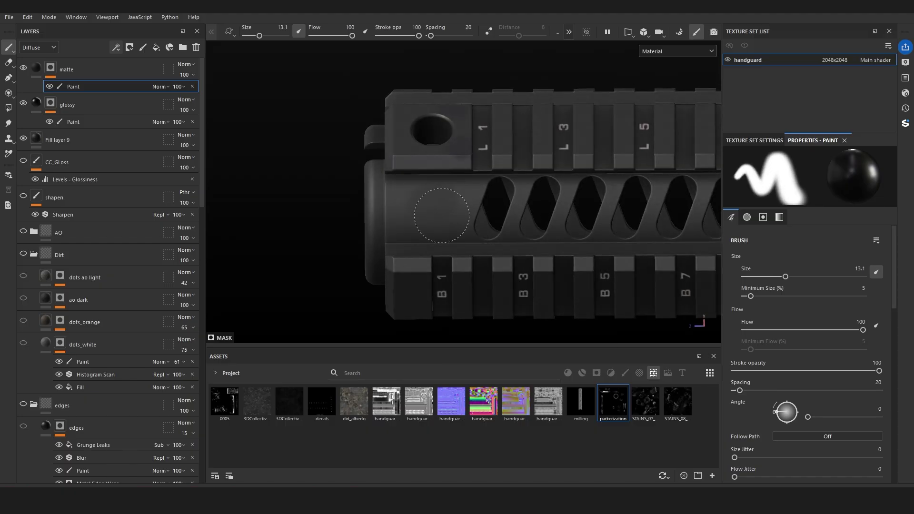
{"action": "mouse_move", "coordinate": [446, 209]}
{"action": "left_mouse_down", "text": "alt"}
{"action": "mouse_move", "coordinate": [452, 198]}
{"action": "mouse_move", "coordinate": [430, 333]}
{"action": "mouse_move", "coordinate": [447, 249]}
{"action": "left_mouse_up", "text": "alt"}
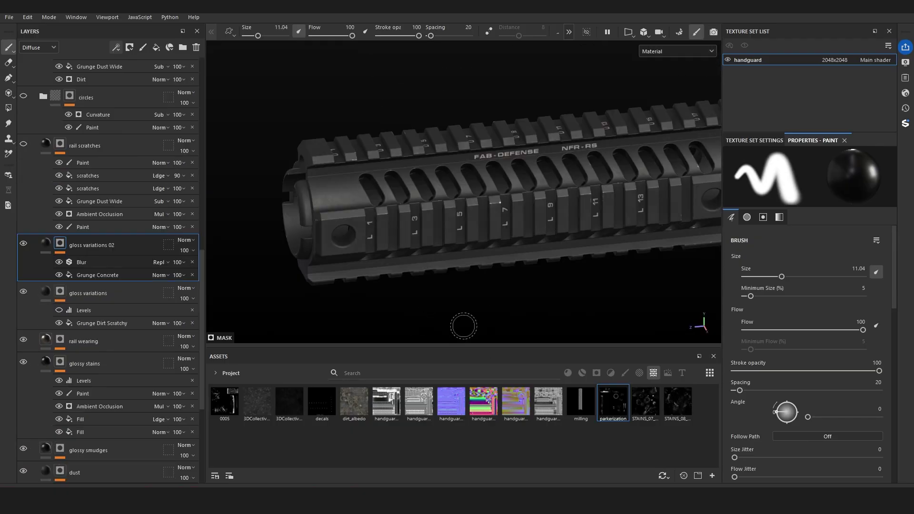
Examine the handguard's material with both gloss variations layers shown, from several angles and along its full length
{"action": "left_click_drag", "start_coordinate": [500, 257], "coordinate": [404, 250], "text": "alt"}
{"action": "right_click_drag", "start_coordinate": [404, 251], "coordinate": [443, 248], "text": "alt"}
{"action": "left_click_drag", "start_coordinate": [443, 247], "coordinate": [584, 221], "text": "alt"}
{"action": "middle_click_drag", "start_coordinate": [584, 221], "coordinate": [524, 227], "text": "alt"}
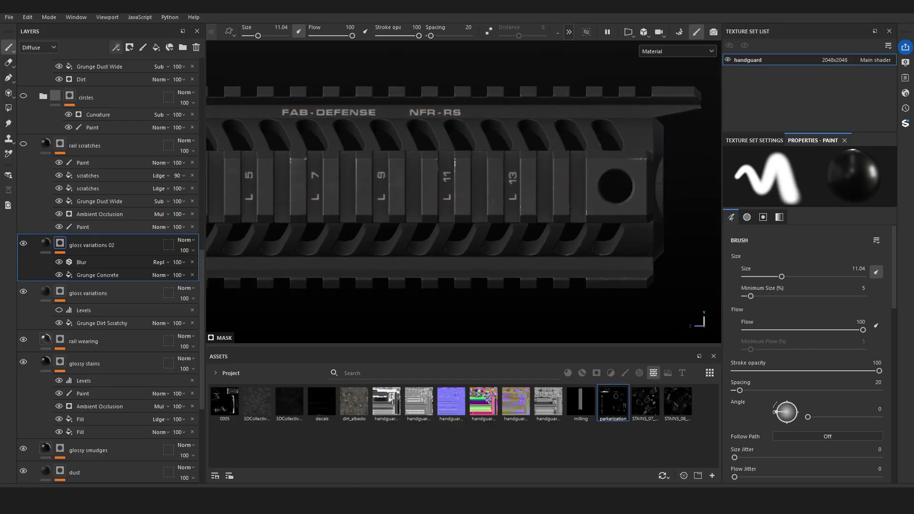
{"action": "left_click_drag", "start_coordinate": [416, 257], "coordinate": [362, 224], "text": "alt"}
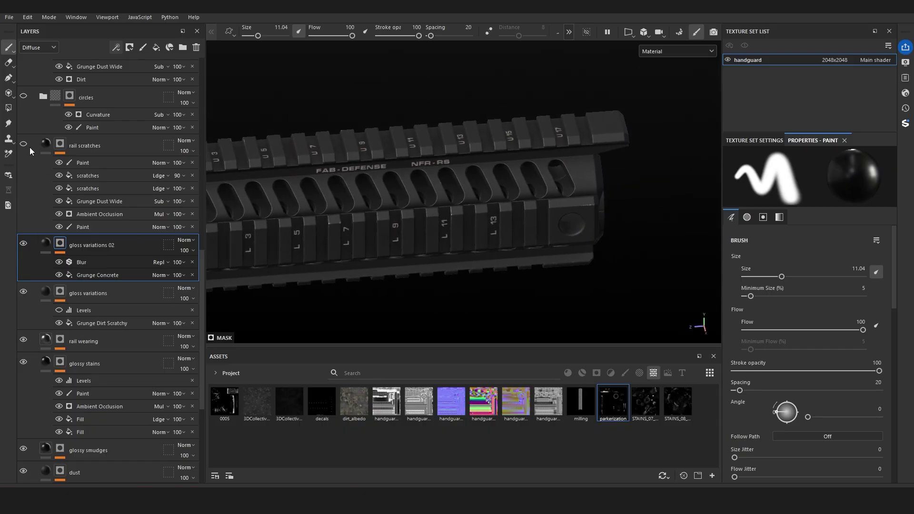
Show the rail scratches layer and isolate its mask for a close look on the handguard
{"action": "middle_click_drag", "start_coordinate": [257, 212], "coordinate": [457, 224], "text": "alt"}
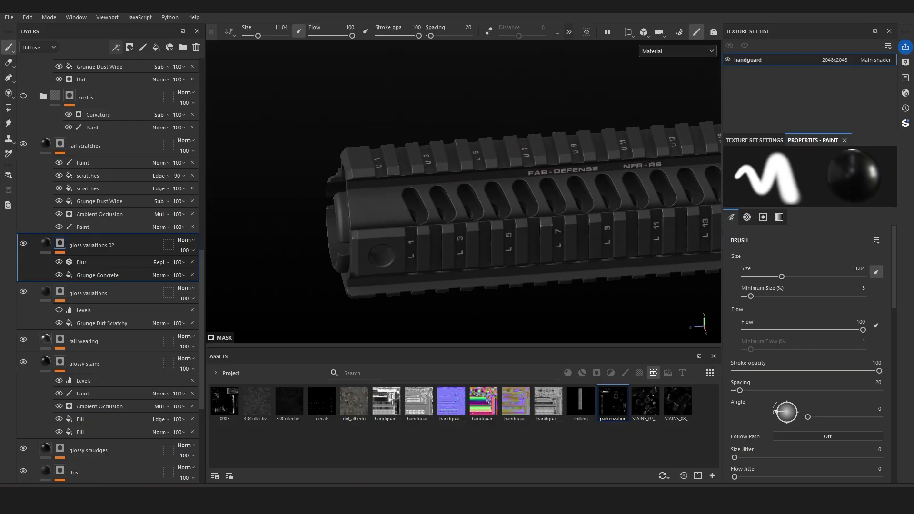
{"action": "left_click", "coordinate": [60, 144], "text": "alt"}
{"action": "right_click_drag", "start_coordinate": [358, 234], "coordinate": [409, 243], "text": "alt"}
{"action": "middle_click_drag", "start_coordinate": [575, 219], "coordinate": [541, 238], "text": "alt"}
{"action": "right_click_drag", "start_coordinate": [514, 239], "coordinate": [562, 243], "text": "alt"}
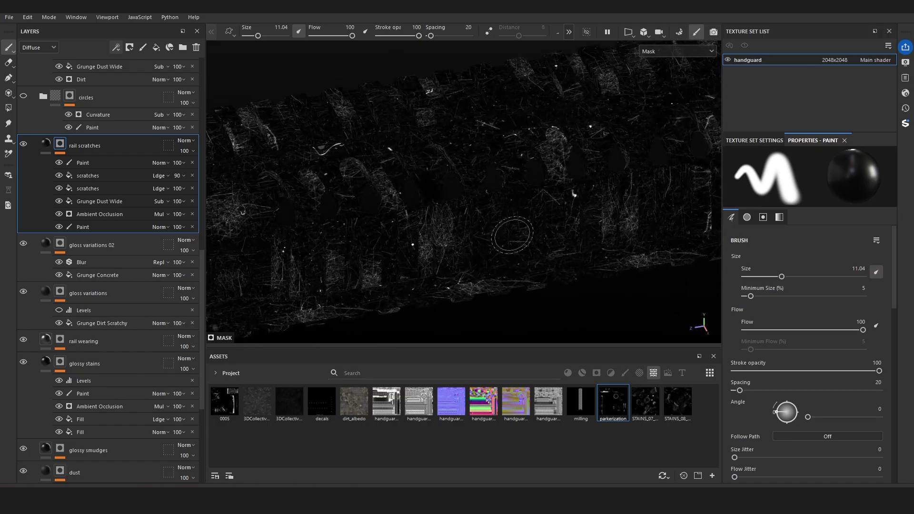
Show the circles folder, select it, and inspect the handguard in the glossiness channel
{"action": "scroll", "coordinate": [176, 171], "scroll_direction": "up", "scroll_amount": 3}
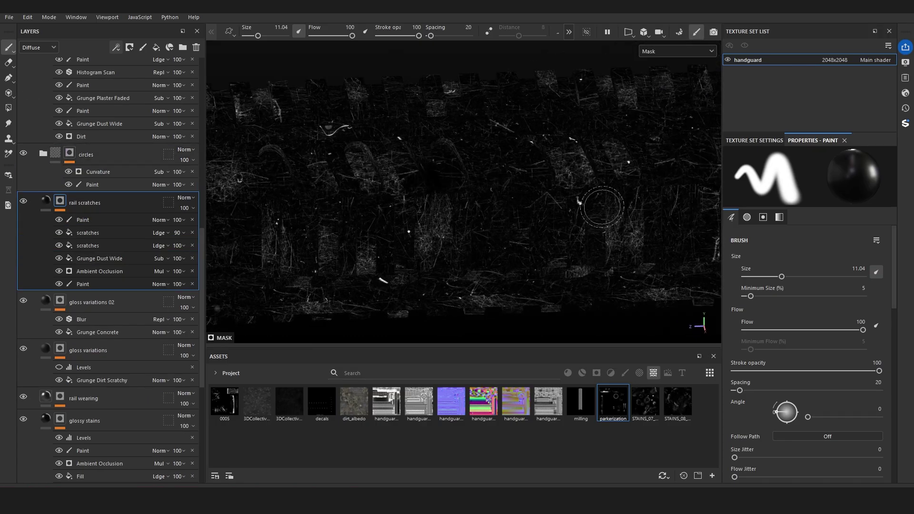
{"action": "middle_click_drag", "start_coordinate": [602, 207], "coordinate": [506, 214], "text": "alt"}
{"action": "left_click_drag", "start_coordinate": [506, 214], "coordinate": [544, 205], "text": "alt"}
{"action": "left_click", "coordinate": [111, 154]}
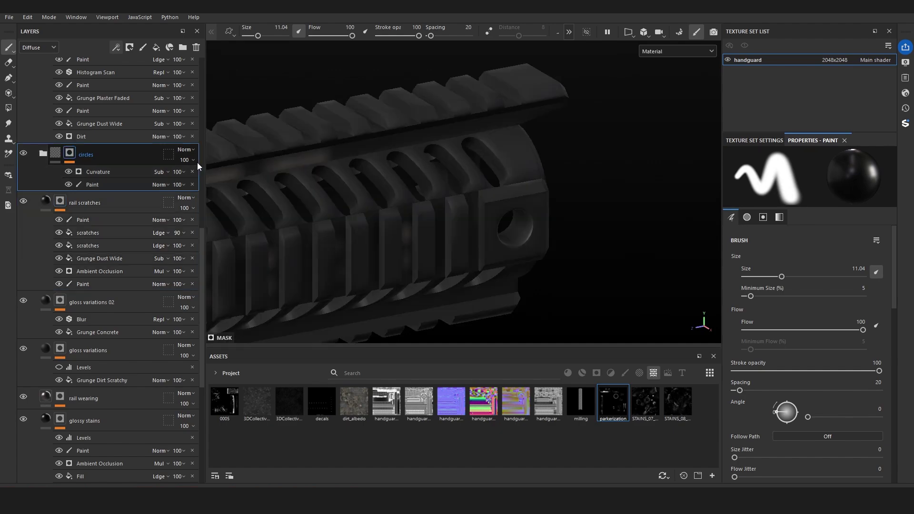
{"action": "left_click", "coordinate": [675, 51]}
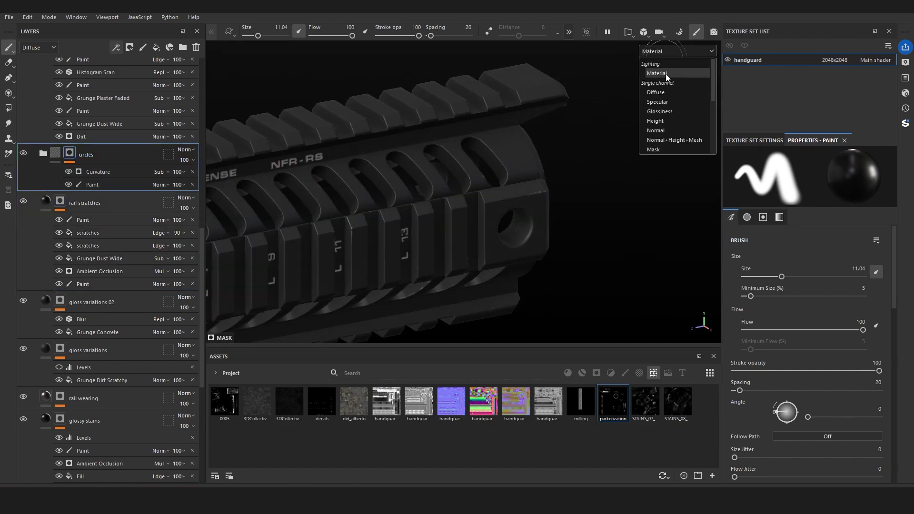
{"action": "left_click", "coordinate": [671, 113]}
{"action": "left_click_drag", "start_coordinate": [535, 233], "coordinate": [485, 226], "text": "alt"}
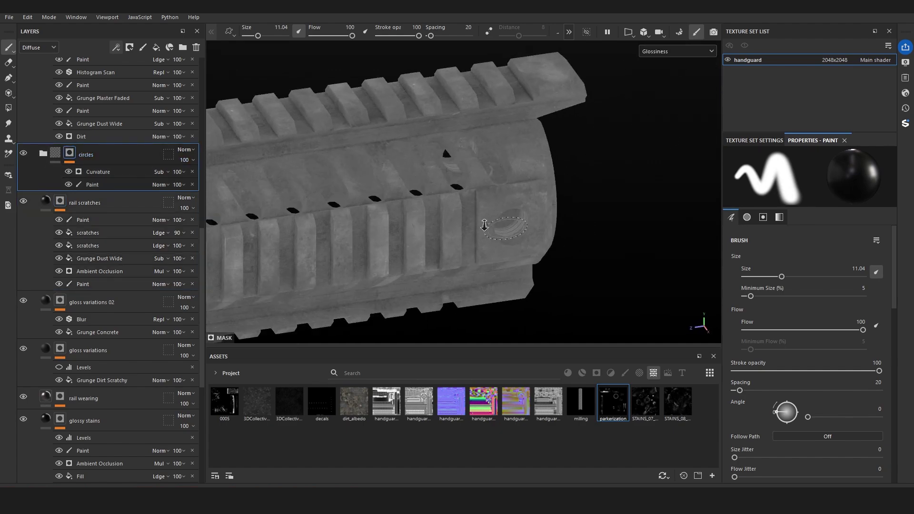
{"action": "scroll", "coordinate": [505, 190], "scroll_direction": "down", "scroll_amount": 3}
{"action": "left_click_drag", "start_coordinate": [508, 185], "coordinate": [543, 191], "text": "alt"}
Compare the isolated masks of the High_Gloss and High_matte weathering layers
{"action": "scroll", "coordinate": [99, 171], "scroll_direction": "up", "scroll_amount": 3}
{"action": "scroll", "coordinate": [98, 171], "scroll_direction": "up", "scroll_amount": 5}
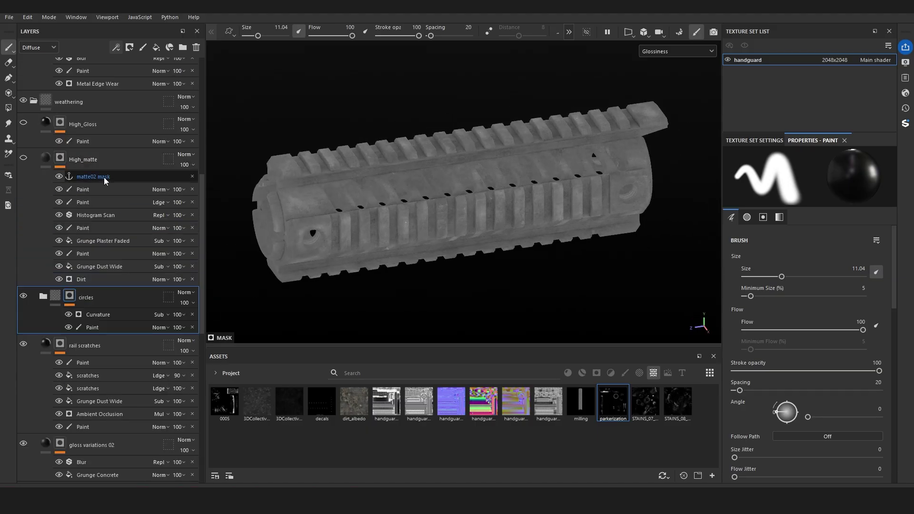
{"action": "left_click", "coordinate": [59, 209], "text": "alt"}
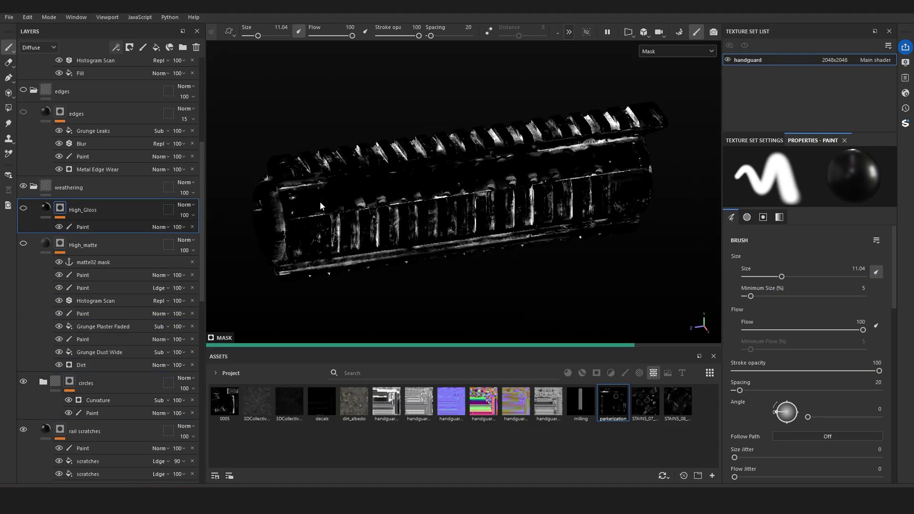
{"action": "left_click", "coordinate": [60, 244], "text": "alt"}
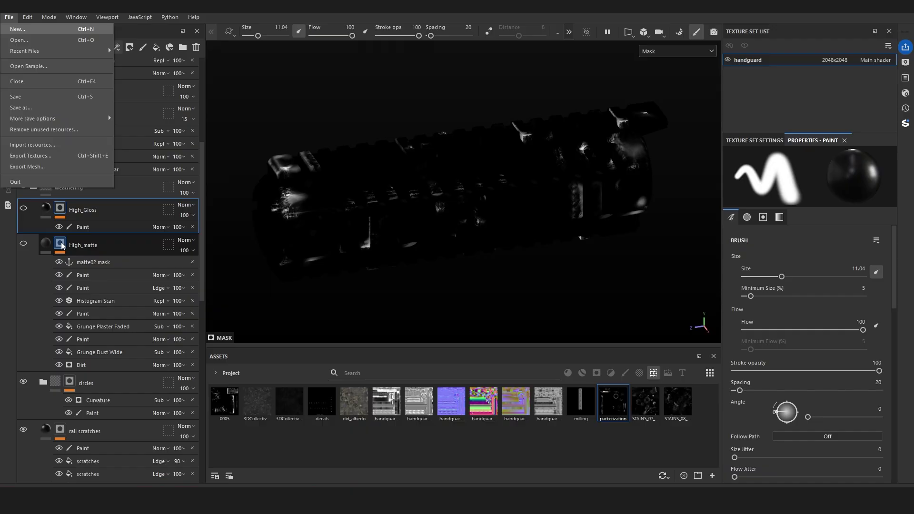
{"action": "left_click", "coordinate": [59, 209]}
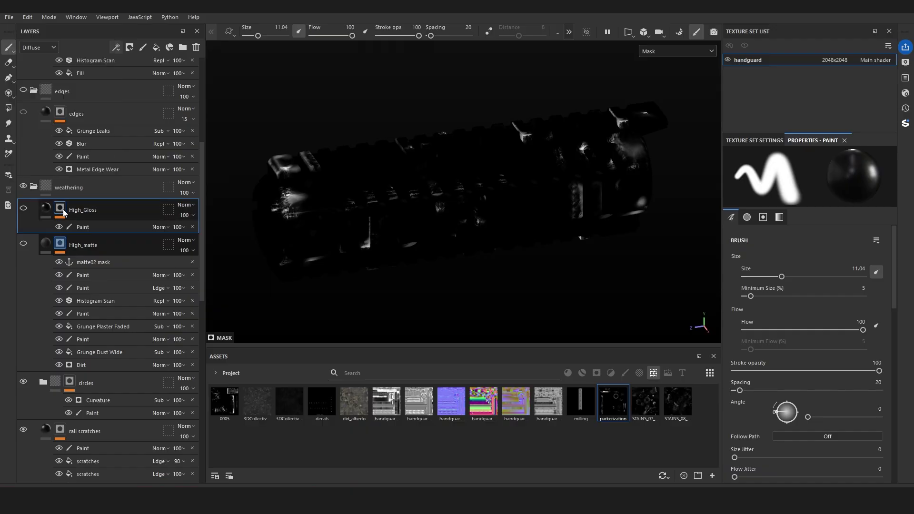
{"action": "left_click", "coordinate": [63, 245], "text": "alt"}
{"action": "left_click_drag", "start_coordinate": [469, 247], "coordinate": [259, 214], "text": "alt"}
{"action": "left_click", "coordinate": [63, 210], "text": "alt"}
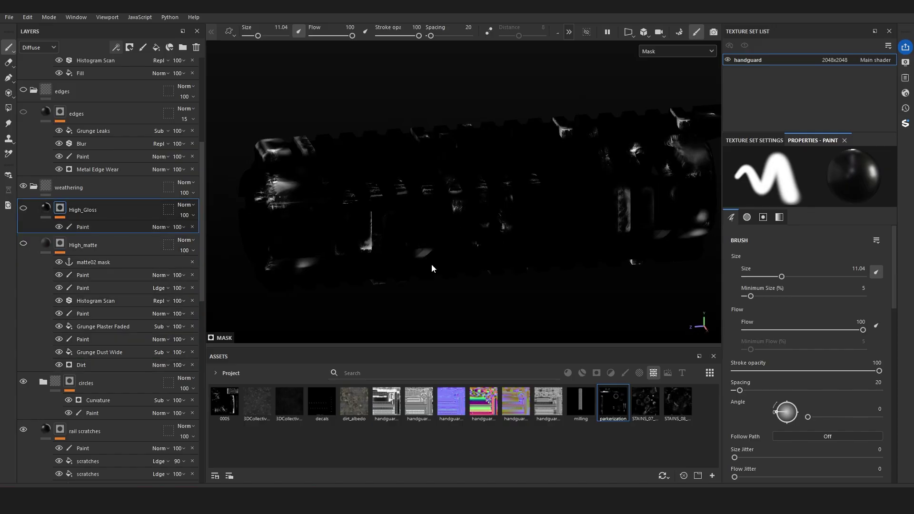
Show the High_Gloss and High_matte layers and return the handguard to the material view
{"action": "middle_click_drag", "start_coordinate": [523, 257], "coordinate": [424, 255], "text": "alt"}
{"action": "right_click_drag", "start_coordinate": [425, 255], "coordinate": [424, 250], "text": "alt"}
{"action": "left_click_drag", "start_coordinate": [423, 251], "coordinate": [407, 238], "text": "alt"}
{"action": "key", "text": "m"}
{"action": "right_click_drag", "start_coordinate": [407, 238], "coordinate": [443, 247], "text": "alt"}
{"action": "left_click_drag", "start_coordinate": [443, 248], "coordinate": [435, 251], "text": "alt"}
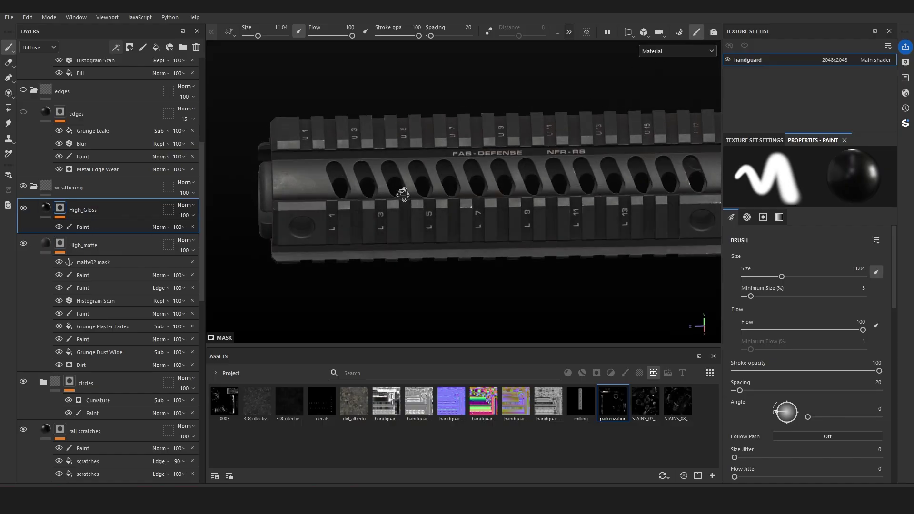
Switch to the glossiness channel and toggle the High_matte layer off and on to compare its effect
{"action": "left_click", "coordinate": [655, 52]}
{"action": "left_click", "coordinate": [671, 113]}
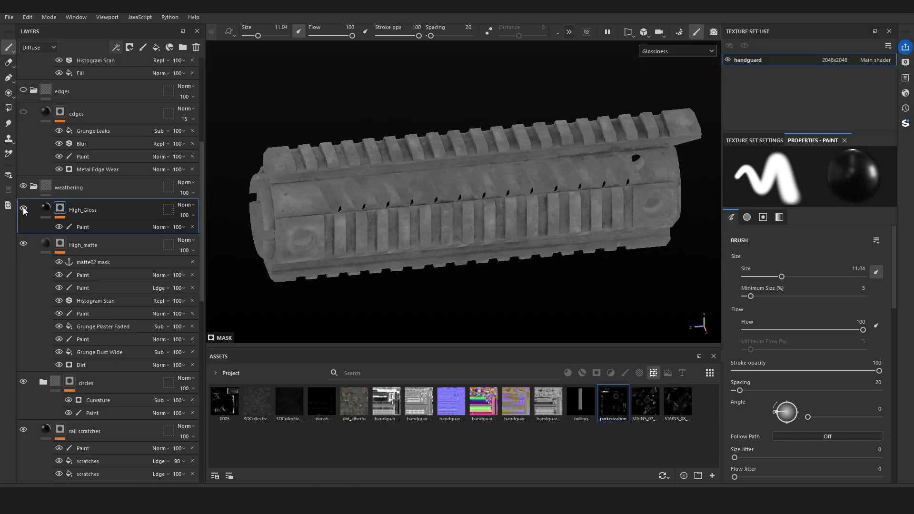
{"action": "left_click", "coordinate": [23, 245]}
{"action": "left_click", "coordinate": [23, 246]}
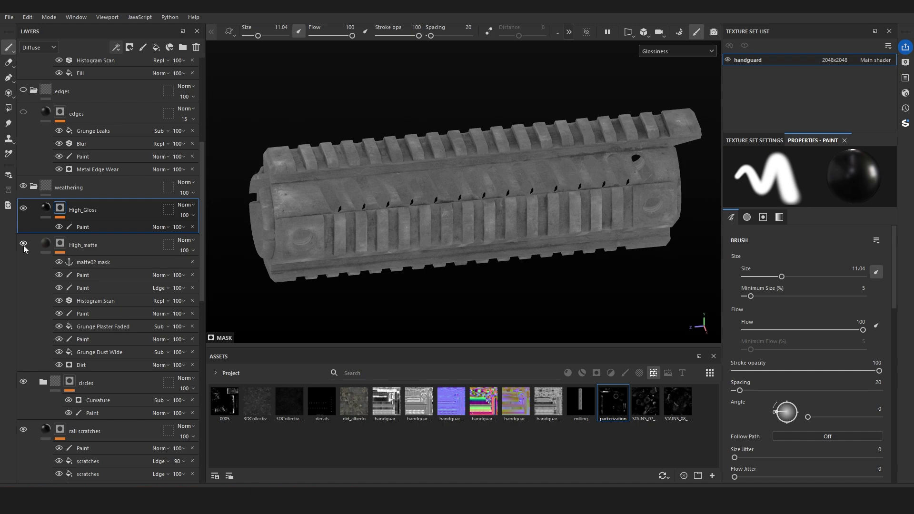
Check the fill settings of the High_matte and High_Gloss layers and review the handguard in the material view
{"action": "left_click", "coordinate": [46, 244]}
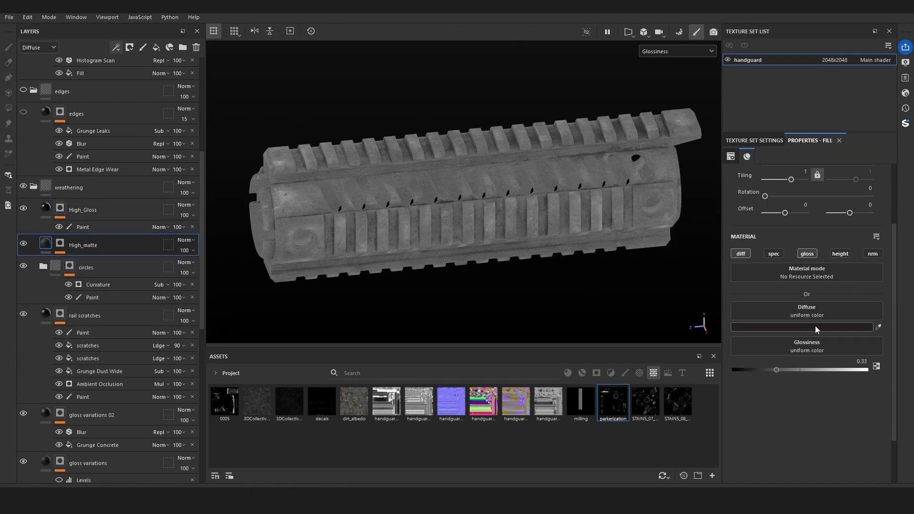
{"action": "left_click", "coordinate": [45, 208]}
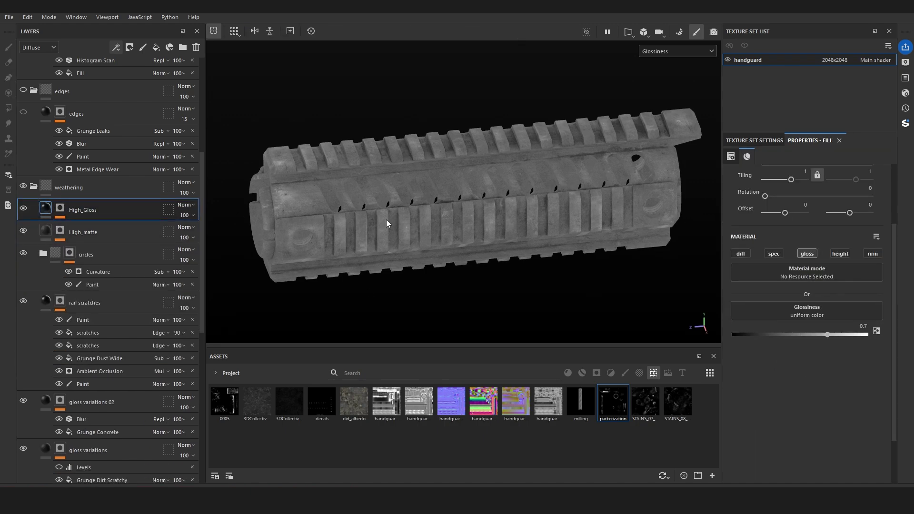
{"action": "mouse_move", "coordinate": [388, 224]}
{"action": "left_mouse_down", "text": "alt"}
{"action": "mouse_move", "coordinate": [429, 231]}
{"action": "mouse_move", "coordinate": [449, 223]}
{"action": "mouse_move", "coordinate": [439, 246]}
{"action": "mouse_move", "coordinate": [431, 199]}
{"action": "mouse_move", "coordinate": [435, 260]}
{"action": "mouse_move", "coordinate": [433, 229]}
{"action": "mouse_move", "coordinate": [437, 239]}
{"action": "left_mouse_up", "text": "alt"}
{"action": "key", "text": "m"}
{"action": "scroll", "coordinate": [438, 240], "scroll_direction": "up", "scroll_amount": 2}
{"action": "scroll", "coordinate": [438, 240], "scroll_direction": "down", "scroll_amount": 3}
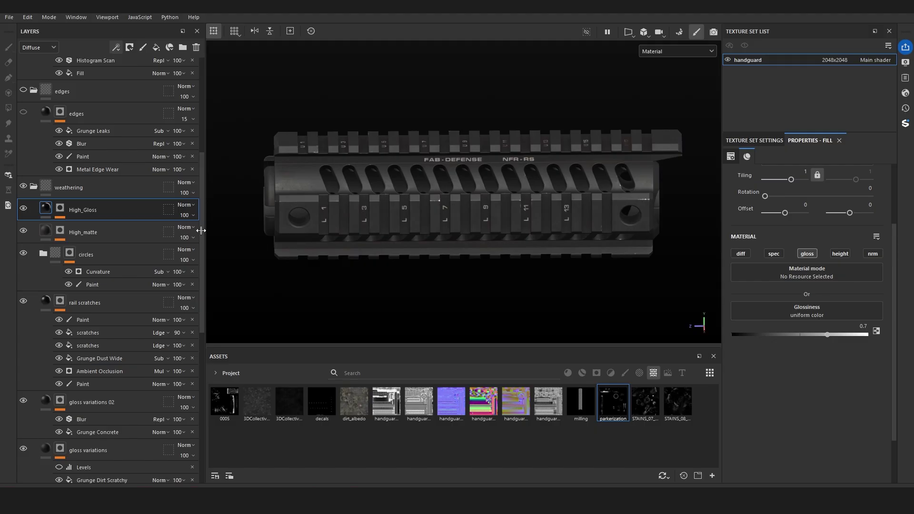
Collapse the weathering folder and show the edges folder with its edges layer on the handguard
{"action": "scroll", "coordinate": [72, 223], "scroll_direction": "up", "scroll_amount": 3}
{"action": "left_click", "coordinate": [33, 272]}
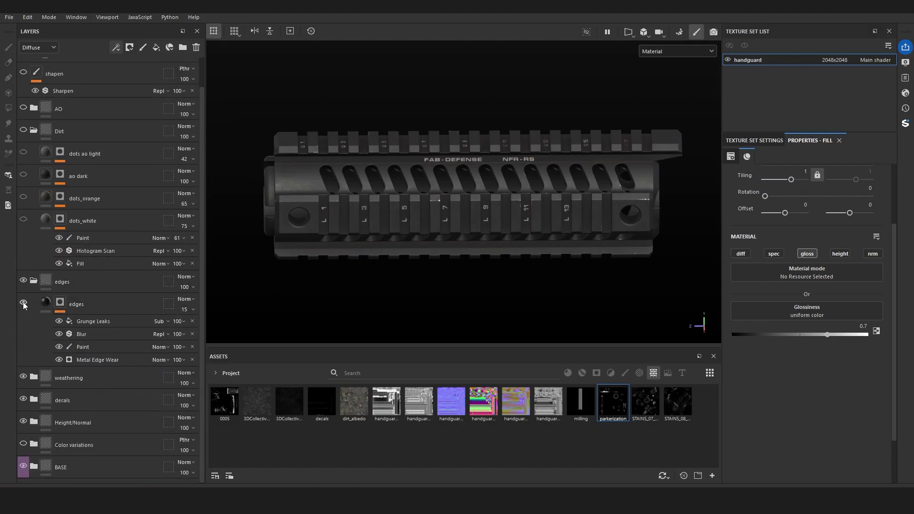
{"action": "right_click_drag", "start_coordinate": [376, 202], "coordinate": [395, 237], "text": "alt"}
{"action": "left_click_drag", "start_coordinate": [275, 245], "coordinate": [269, 258], "text": "alt"}
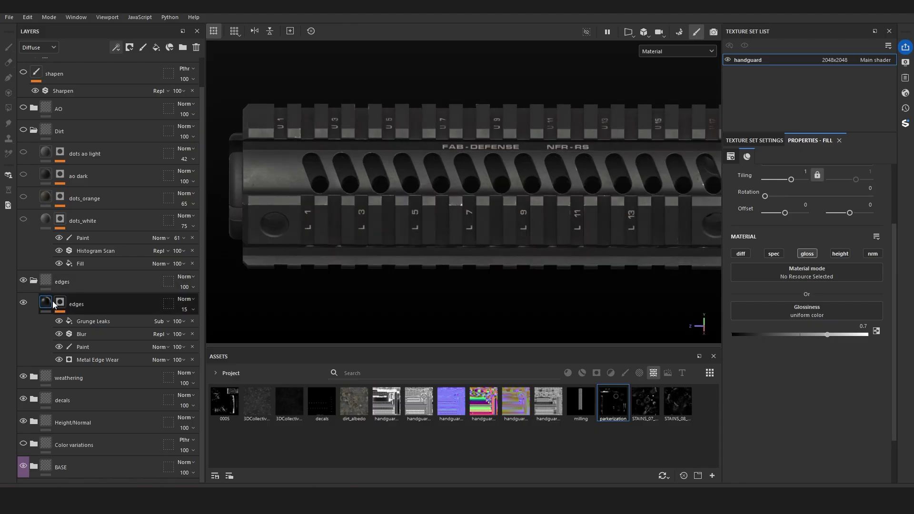
Isolate the edges layer's mask and examine the edge wear up close
{"action": "left_click", "coordinate": [60, 302], "text": "alt"}
{"action": "left_click_drag", "start_coordinate": [447, 164], "coordinate": [504, 200], "text": "alt"}
{"action": "right_click_drag", "start_coordinate": [504, 200], "coordinate": [566, 216], "text": "alt"}
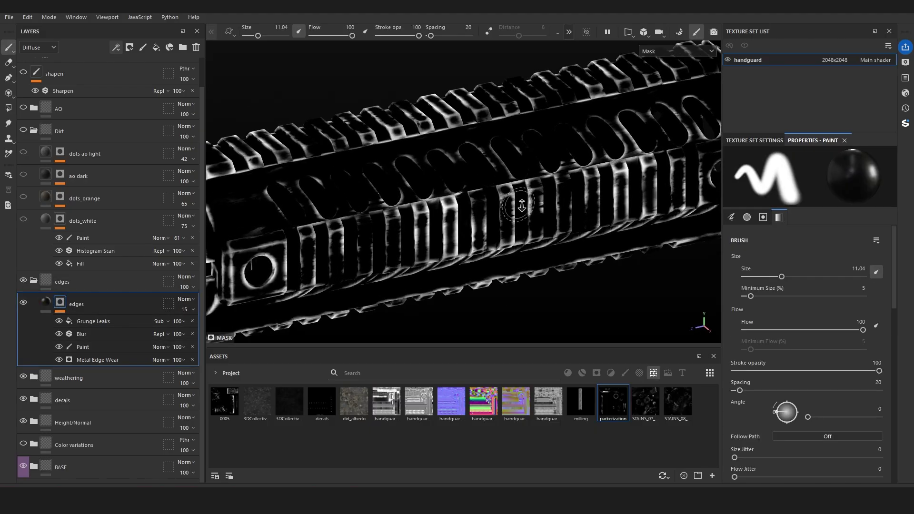
{"action": "left_click_drag", "start_coordinate": [507, 206], "coordinate": [528, 221], "text": "alt"}
Hide the edges mask's Paint, Blur and Grunge Leaks effects to expose the bare Metal Edge Wear, and turn them back on
{"action": "left_click", "coordinate": [59, 347]}
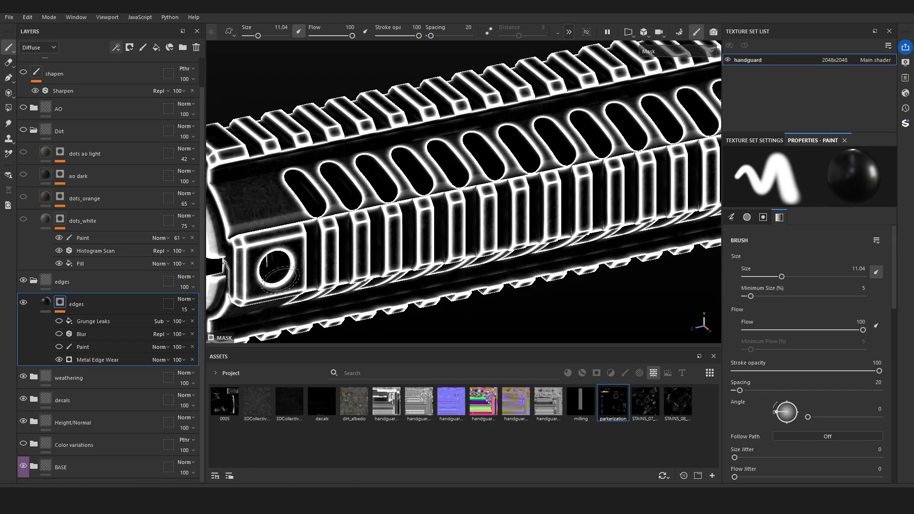
{"action": "left_click", "coordinate": [58, 335]}
{"action": "left_click", "coordinate": [59, 322]}
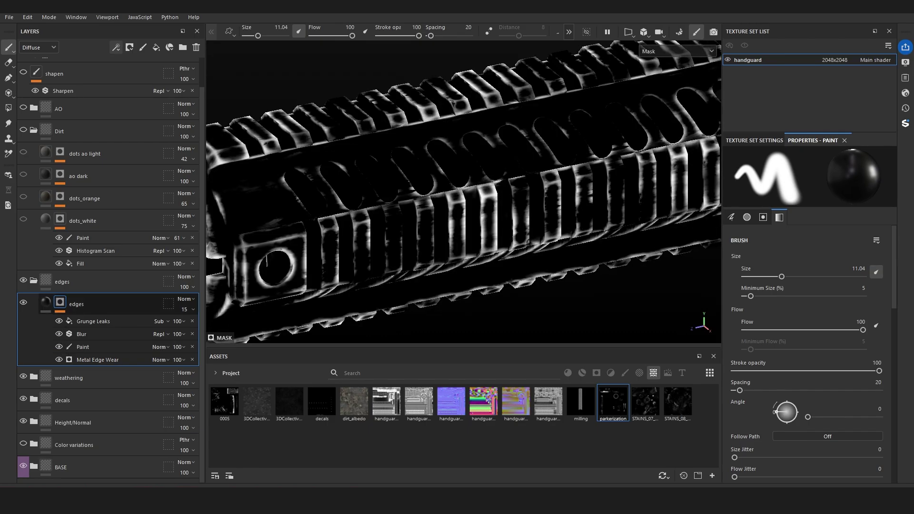
Frame the whole handguard in the material view and collapse the edges folder
{"action": "key", "text": "f"}
{"action": "left_click", "coordinate": [123, 279]}
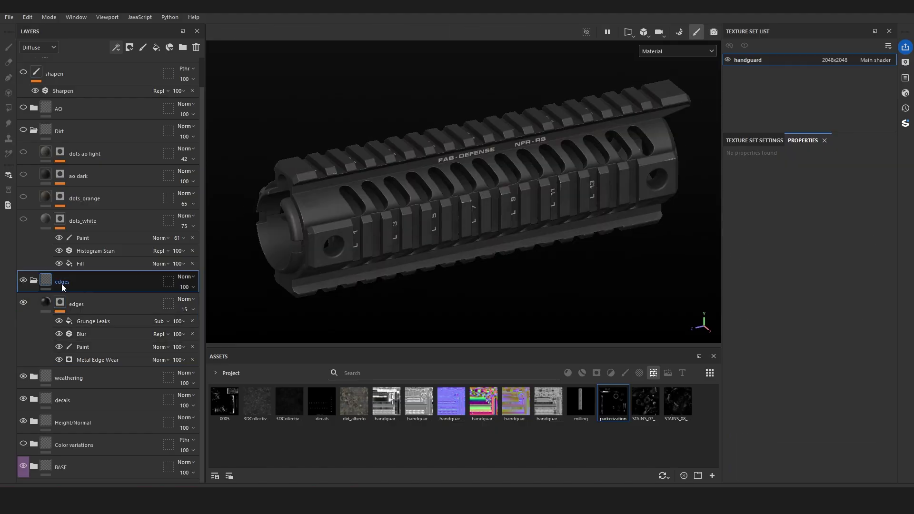
{"action": "left_click", "coordinate": [33, 281]}
Show the dots_orange and dots_white dirt layers, inspect them close up beside the slots, and isolate the dots_white mask
{"action": "left_click_drag", "start_coordinate": [510, 208], "coordinate": [447, 212], "text": "alt"}
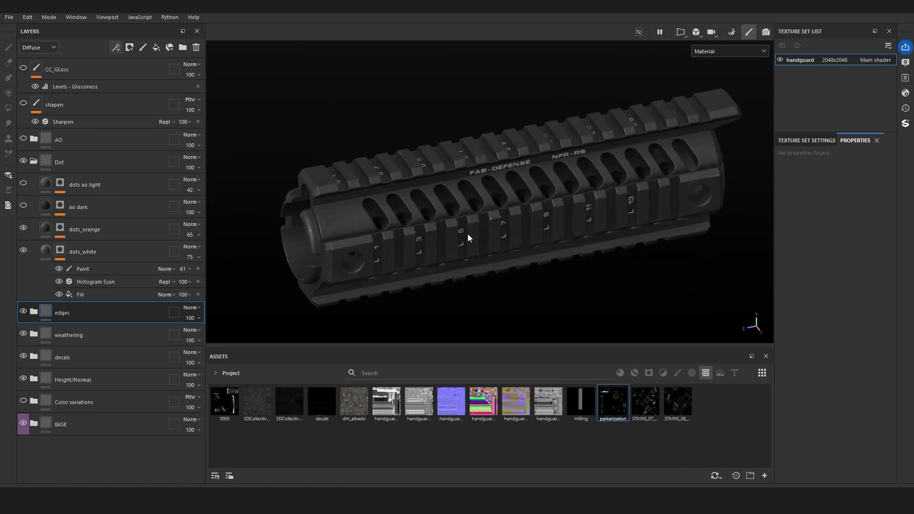
{"action": "right_click_drag", "start_coordinate": [571, 235], "coordinate": [747, 269], "text": "alt"}
{"action": "middle_click_drag", "start_coordinate": [386, 214], "coordinate": [594, 244], "text": "alt"}
{"action": "right_click_drag", "start_coordinate": [593, 244], "coordinate": [666, 255], "text": "alt"}
{"action": "left_click_drag", "start_coordinate": [452, 210], "coordinate": [441, 211], "text": "alt"}
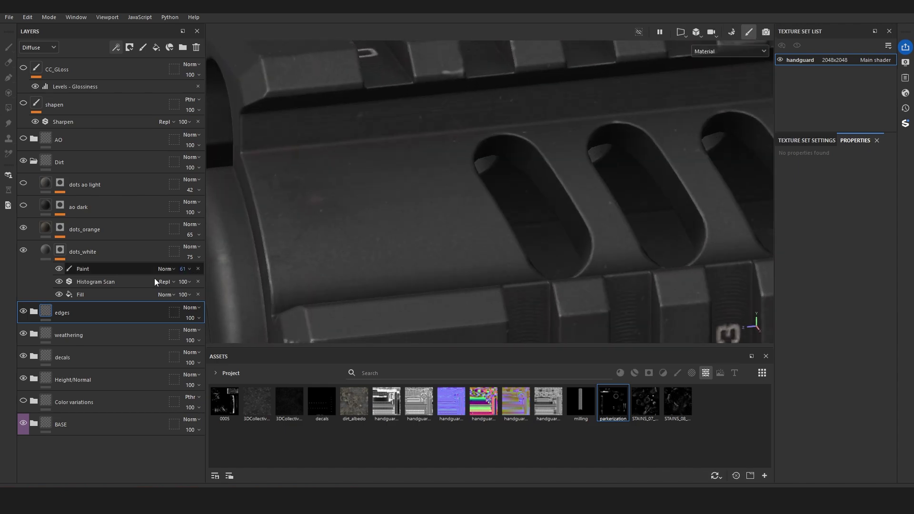
{"action": "left_click", "coordinate": [61, 250]}
{"action": "left_click", "coordinate": [60, 250], "text": "alt"}
{"action": "left_click_drag", "start_coordinate": [381, 238], "coordinate": [386, 230], "text": "alt"}
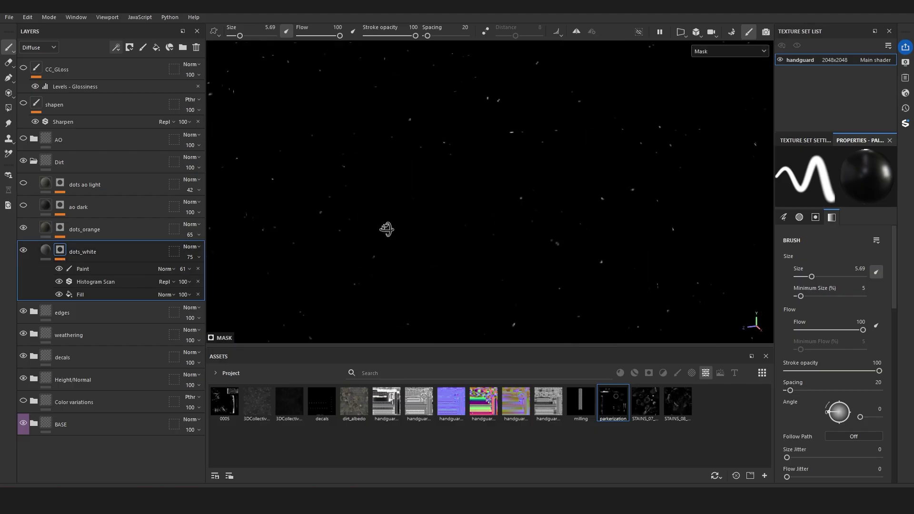
Isolate the dots_orange mask, show the ao dark layer in the material view, and inspect the slots and side rail up close
{"action": "left_click", "coordinate": [172, 227]}
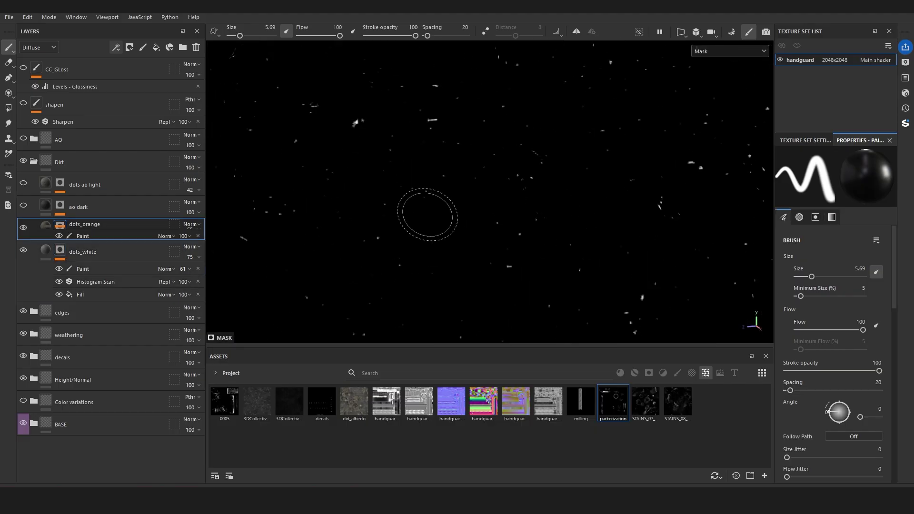
{"action": "left_click", "coordinate": [122, 209]}
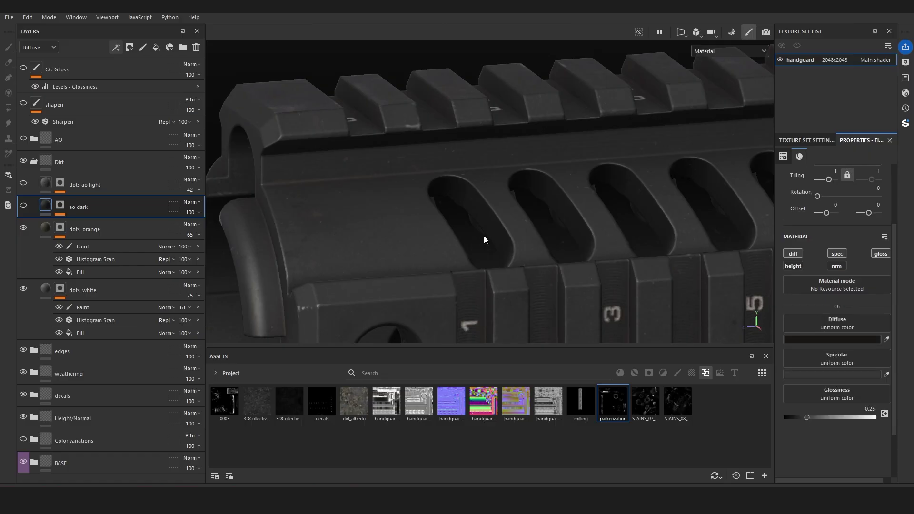
{"action": "left_click_drag", "start_coordinate": [483, 239], "coordinate": [513, 255], "text": "alt"}
{"action": "right_click_drag", "start_coordinate": [513, 254], "coordinate": [554, 250], "text": "alt"}
{"action": "left_click_drag", "start_coordinate": [554, 250], "coordinate": [571, 232], "text": "alt"}
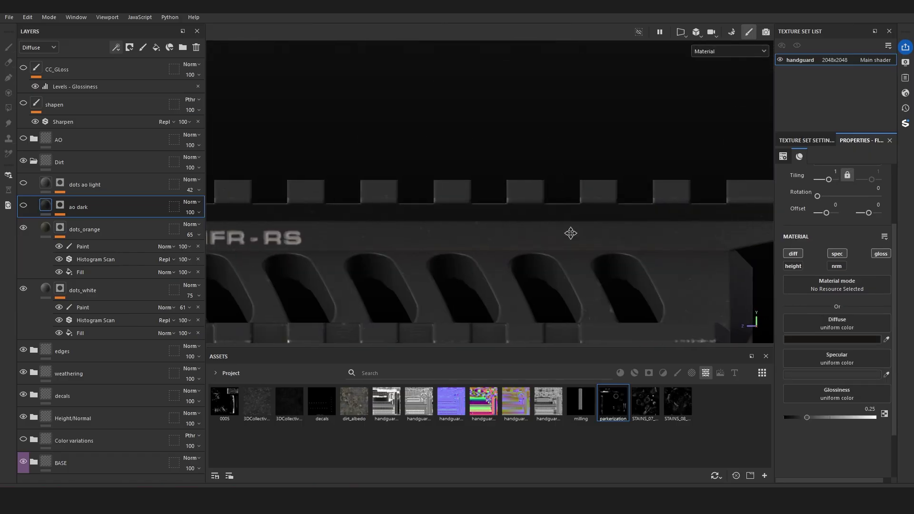
{"action": "middle_click_drag", "start_coordinate": [571, 233], "coordinate": [588, 218], "text": "alt"}
{"action": "left_click_drag", "start_coordinate": [588, 218], "coordinate": [612, 238], "text": "alt"}
{"action": "right_click_drag", "start_coordinate": [611, 238], "coordinate": [679, 243], "text": "alt"}
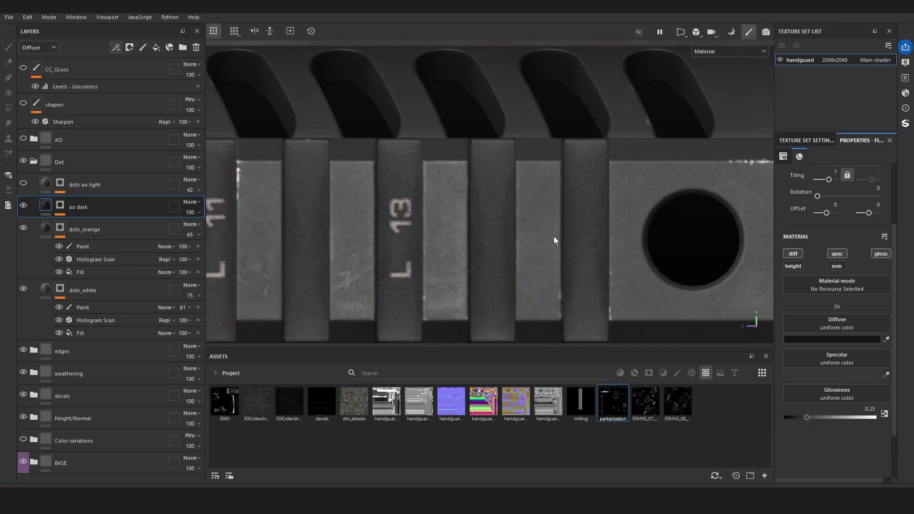
{"action": "middle_click_drag", "start_coordinate": [530, 223], "coordinate": [632, 229], "text": "alt"}
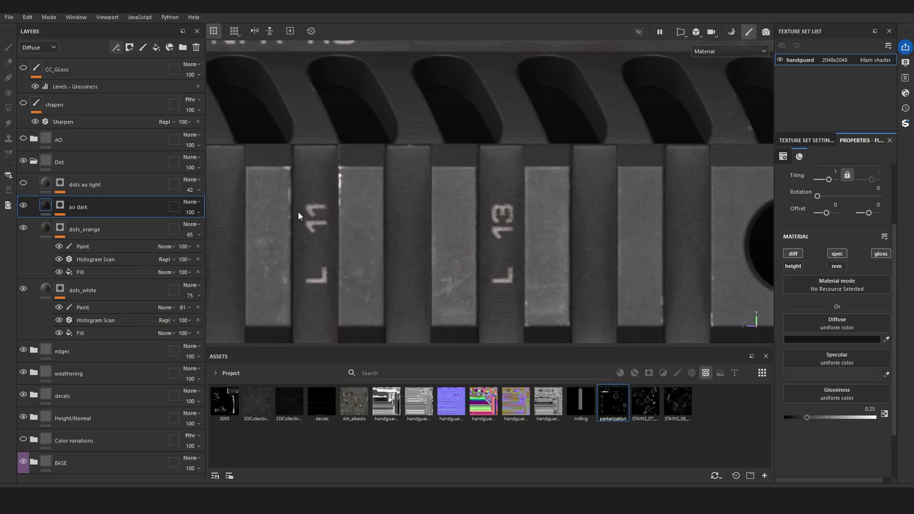
Show the dots ao light layer and inspect its effect around the numbered rail teeth
{"action": "left_click", "coordinate": [23, 184]}
{"action": "left_click_drag", "start_coordinate": [502, 245], "coordinate": [624, 251], "text": "alt"}
{"action": "middle_click_drag", "start_coordinate": [623, 251], "coordinate": [742, 329], "text": "alt"}
{"action": "left_click_drag", "start_coordinate": [517, 211], "coordinate": [611, 245], "text": "alt"}
{"action": "right_click_drag", "start_coordinate": [611, 245], "coordinate": [428, 198], "text": "alt"}
{"action": "left_click_drag", "start_coordinate": [429, 198], "coordinate": [487, 168], "text": "alt"}
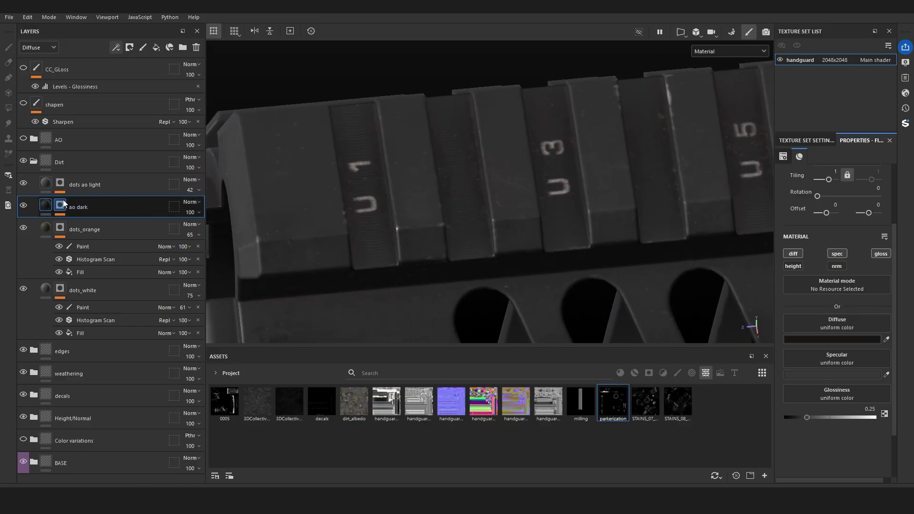
Open the dots ao light layer's fill properties, widen them to show the dirt_albedo Diffuse texture, and review the dirt on the handguard
{"action": "left_click", "coordinate": [47, 180]}
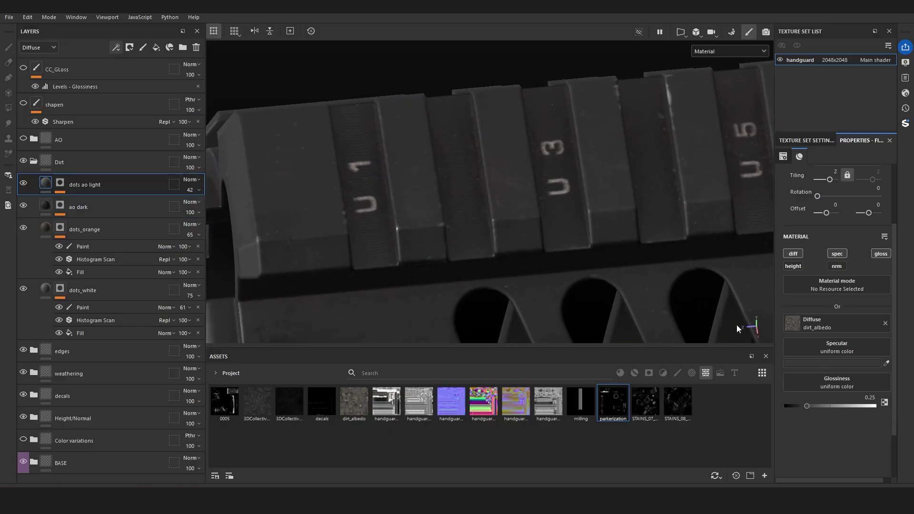
{"action": "left_click_drag", "start_coordinate": [773, 335], "coordinate": [696, 336]}
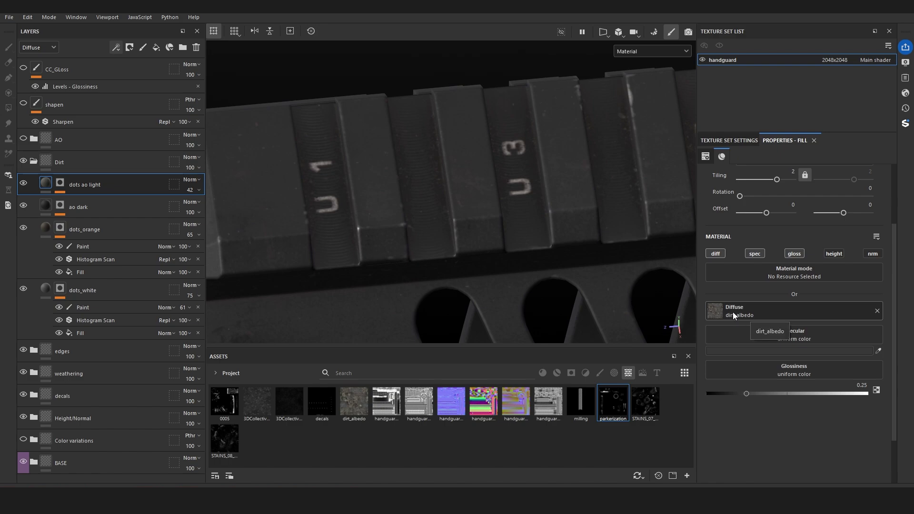
{"action": "right_click_drag", "start_coordinate": [538, 252], "coordinate": [335, 229], "text": "alt"}
{"action": "left_click_drag", "start_coordinate": [554, 231], "coordinate": [461, 259], "text": "alt"}
{"action": "right_click_drag", "start_coordinate": [461, 259], "coordinate": [672, 288], "text": "alt"}
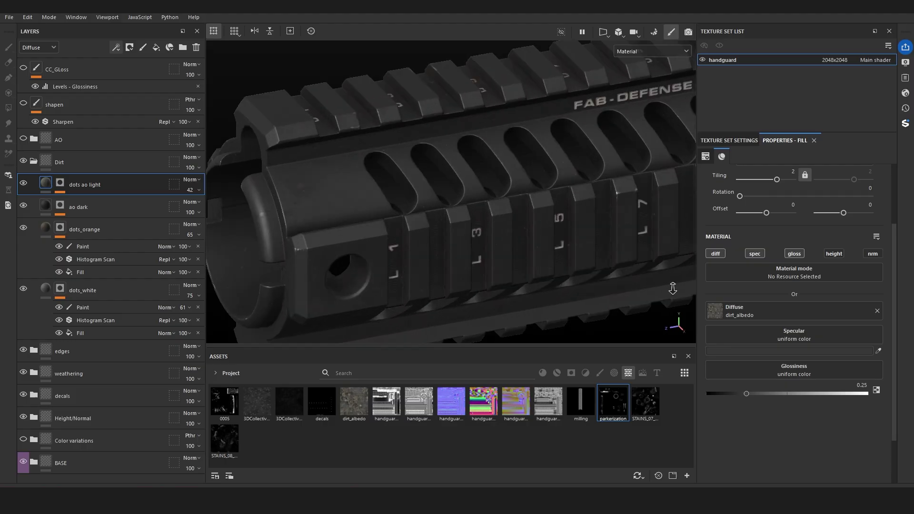
Frame the whole handguard, collapse the Dirt folder, and show and expand the Color variations folder
{"action": "key", "text": "f"}
{"action": "left_click", "coordinate": [74, 275]}
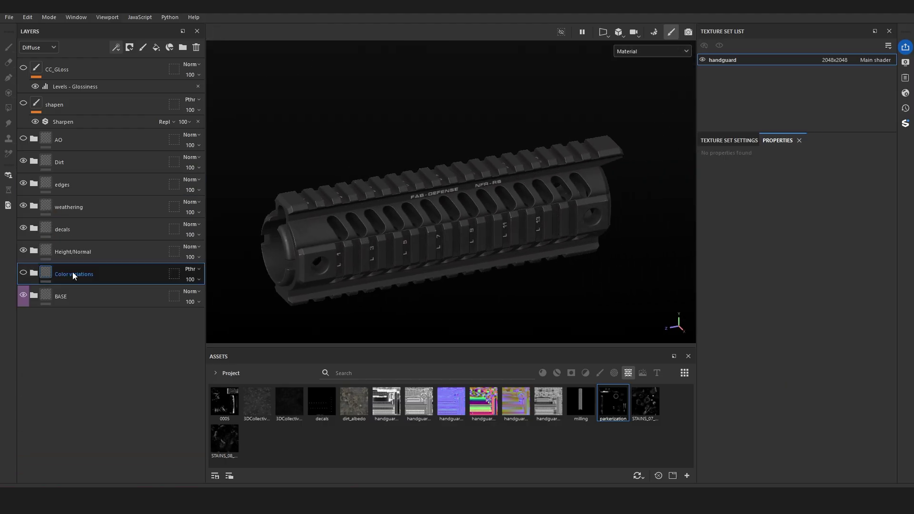
{"action": "left_click", "coordinate": [34, 274]}
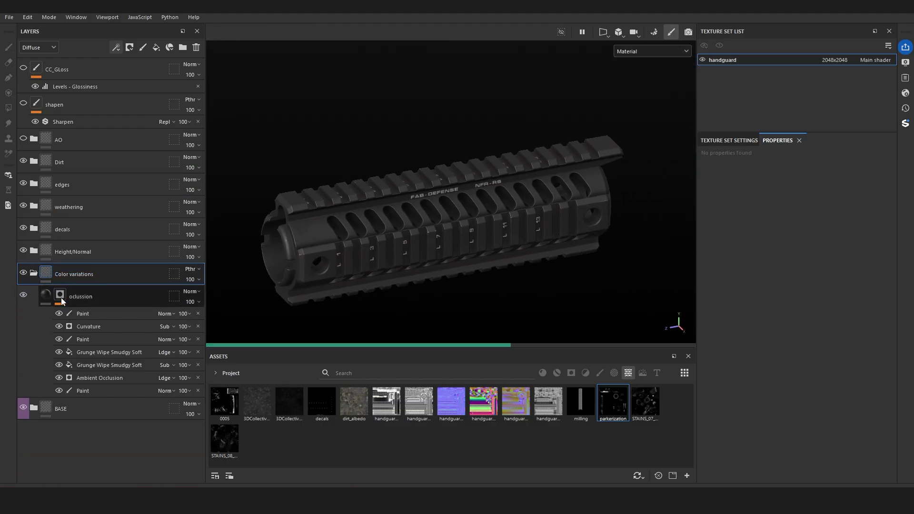
Examine the color variations close up on the rails and slots, switching the view to the Diffuse channel
{"action": "left_click_drag", "start_coordinate": [419, 238], "coordinate": [447, 242], "text": "alt"}
{"action": "right_click_drag", "start_coordinate": [447, 242], "coordinate": [636, 261], "text": "alt"}
{"action": "left_click_drag", "start_coordinate": [430, 224], "coordinate": [439, 266], "text": "alt"}
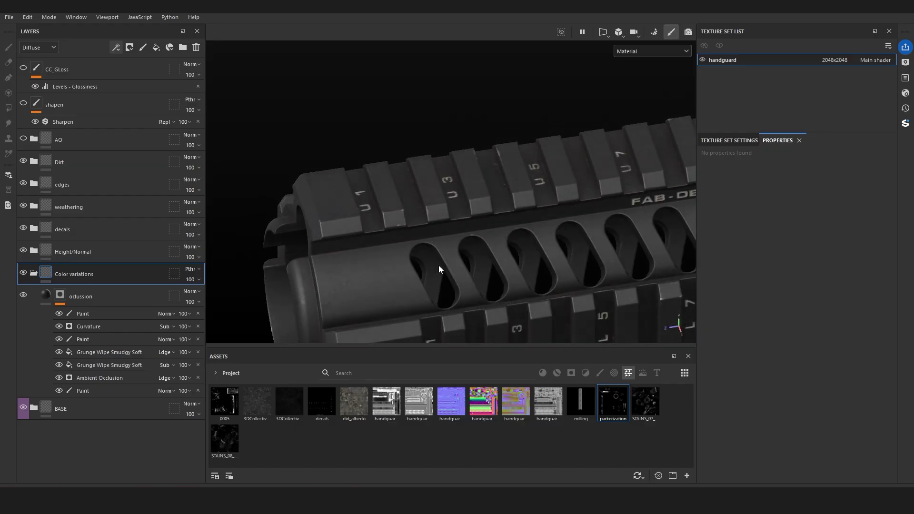
{"action": "right_click_drag", "start_coordinate": [439, 266], "coordinate": [481, 257], "text": "alt"}
{"action": "left_click", "coordinate": [624, 52]}
{"action": "left_click", "coordinate": [640, 93]}
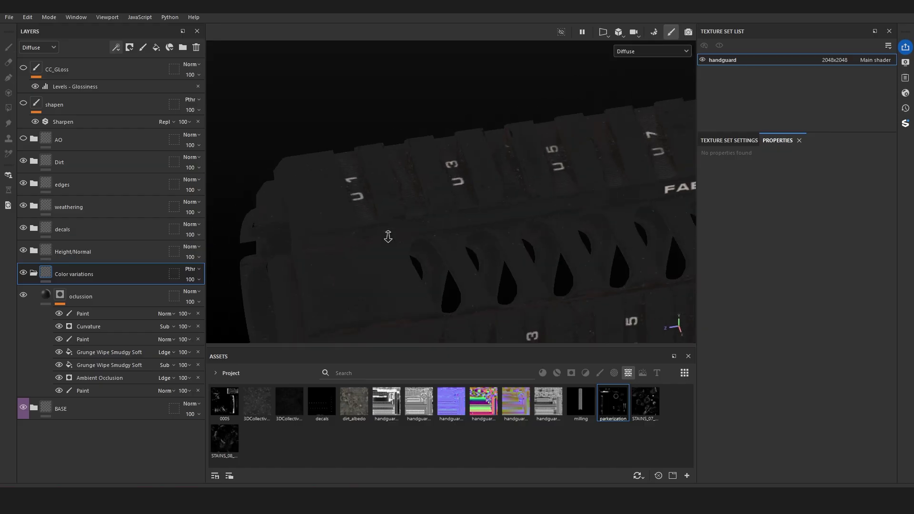
{"action": "left_click_drag", "start_coordinate": [459, 178], "coordinate": [317, 240], "text": "alt"}
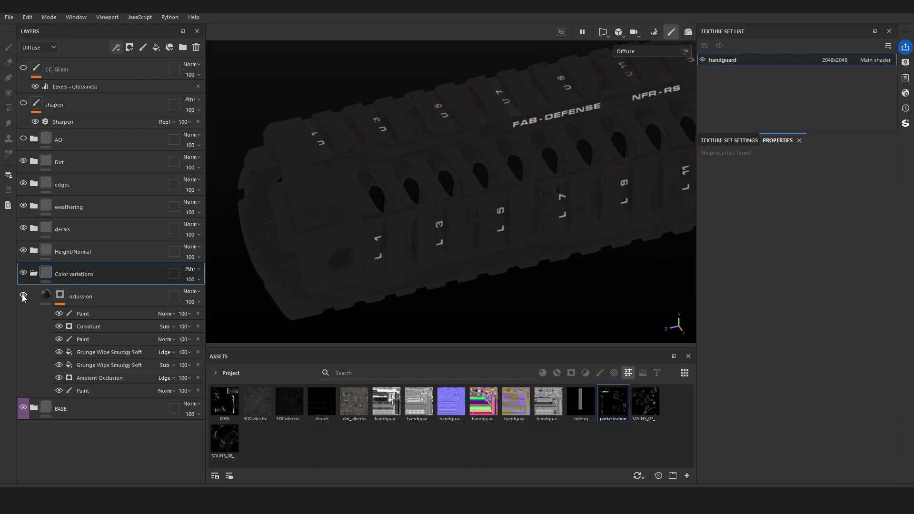
Isolate the oclussion layer's mask and examine it around the slots, rails and front opening
{"action": "left_click", "coordinate": [59, 300], "text": "alt"}
{"action": "right_click_drag", "start_coordinate": [405, 229], "coordinate": [498, 240], "text": "alt"}
{"action": "left_click_drag", "start_coordinate": [497, 241], "coordinate": [535, 218], "text": "alt"}
{"action": "right_click_drag", "start_coordinate": [535, 219], "coordinate": [417, 202], "text": "alt"}
{"action": "middle_click_drag", "start_coordinate": [416, 202], "coordinate": [474, 213], "text": "alt"}
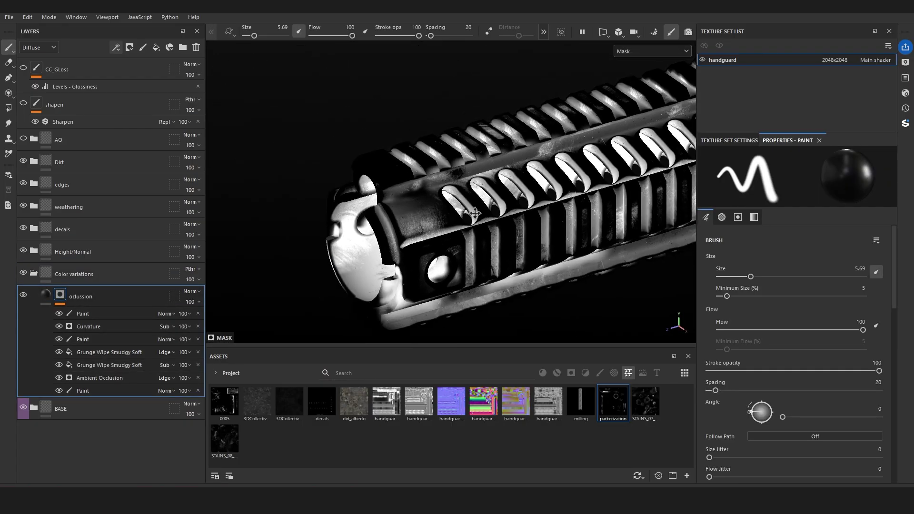
{"action": "right_click_drag", "start_coordinate": [474, 213], "coordinate": [490, 208], "text": "alt"}
{"action": "left_click_drag", "start_coordinate": [489, 208], "coordinate": [463, 206], "text": "alt"}
Return to the material view of the whole handguard and collapse the Color variations folder
{"action": "key", "text": "m"}
{"action": "middle_click_drag", "start_coordinate": [559, 217], "coordinate": [510, 216], "text": "alt"}
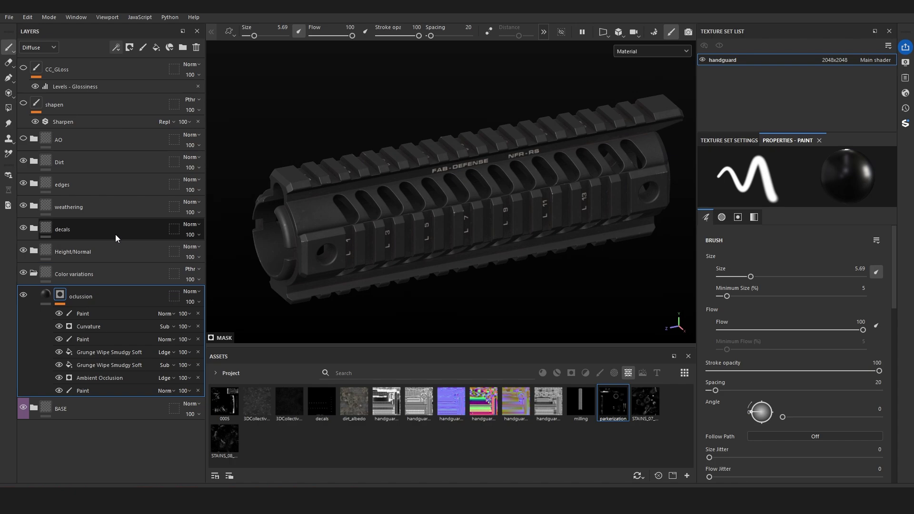
{"action": "left_click", "coordinate": [31, 273]}
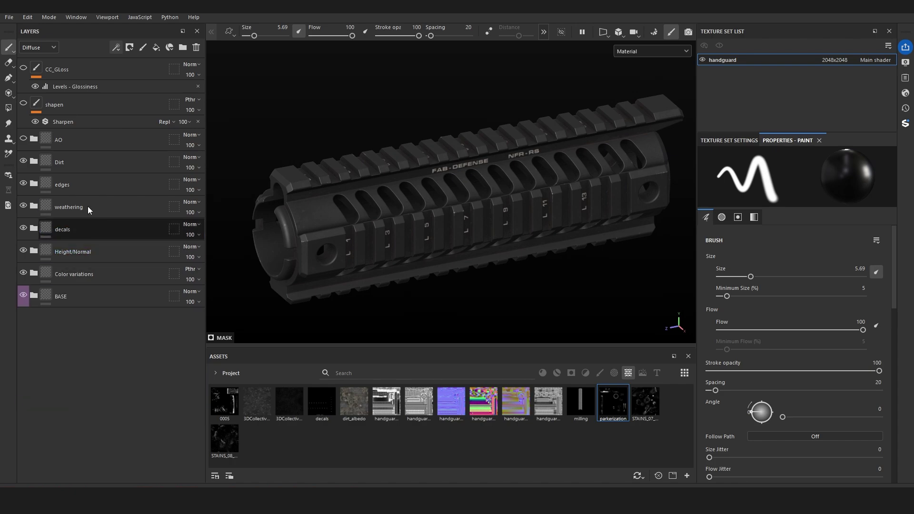
Show the AO folder and the shapen and CC_GLoss layers, and view the Glossiness channel close up on the slots
{"action": "right_click_drag", "start_coordinate": [457, 238], "coordinate": [547, 264], "text": "alt"}
{"action": "left_click_drag", "start_coordinate": [547, 264], "coordinate": [501, 287], "text": "alt"}
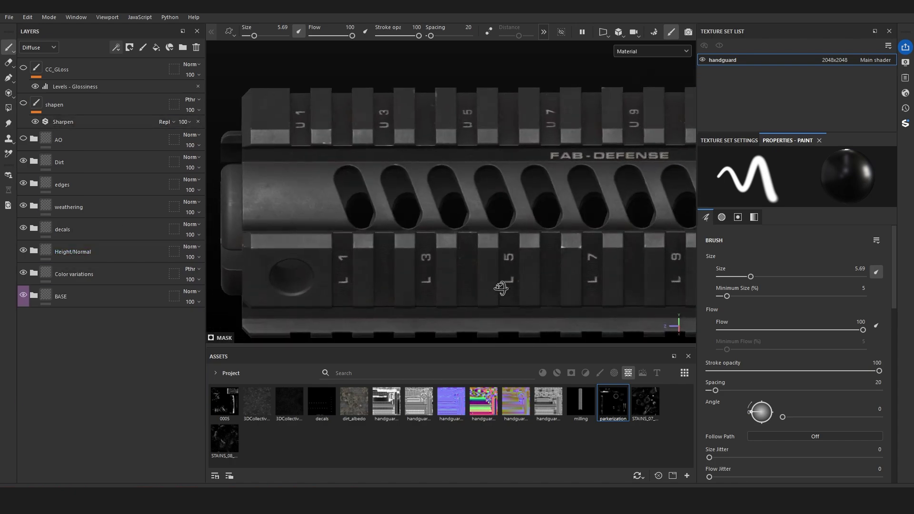
{"action": "key", "text": "c"}
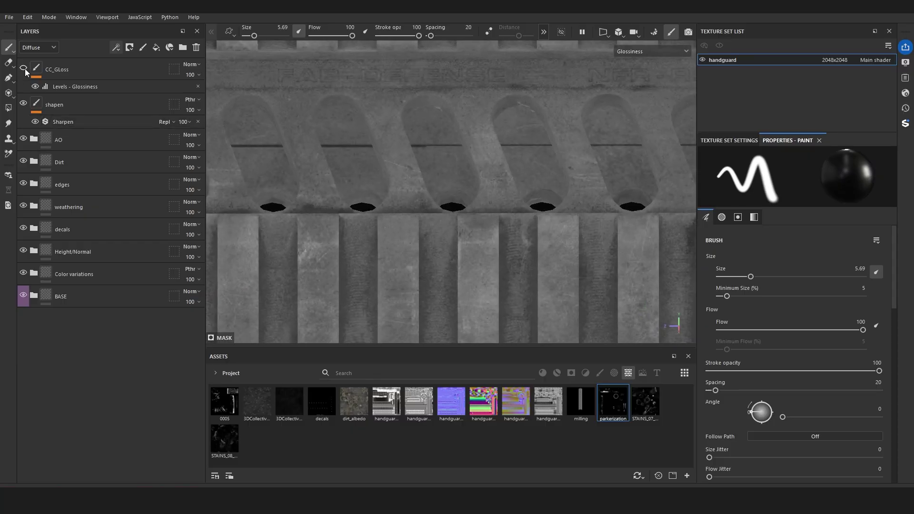
Frame the whole handguard in the Glossiness view, turn it to an angle, and return to the material view
{"action": "key", "text": "f"}
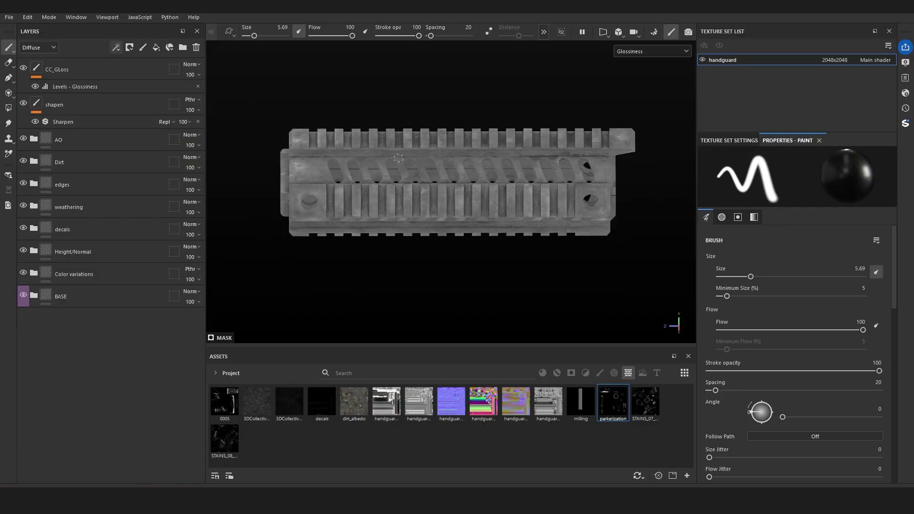
{"action": "left_click_drag", "start_coordinate": [450, 138], "coordinate": [495, 152], "text": "alt"}
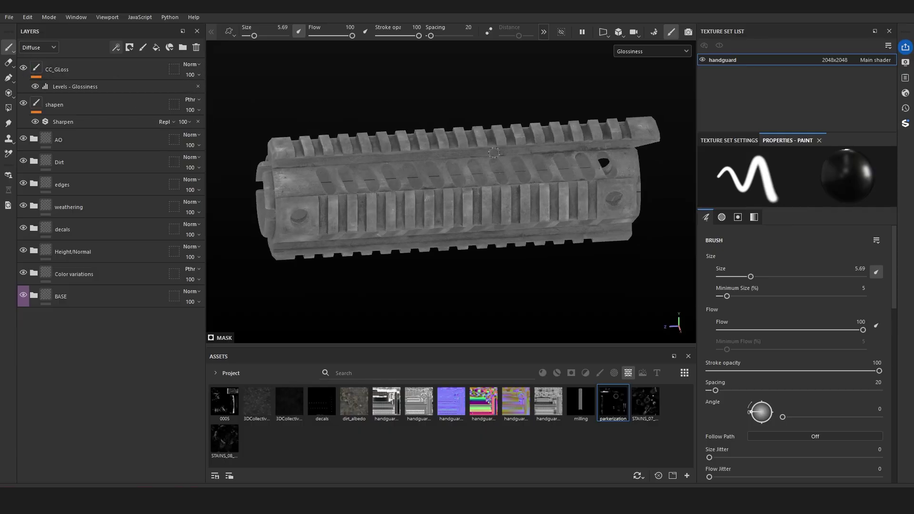
{"action": "key", "text": "m"}
{"action": "right_click", "coordinate": [508, 157]}
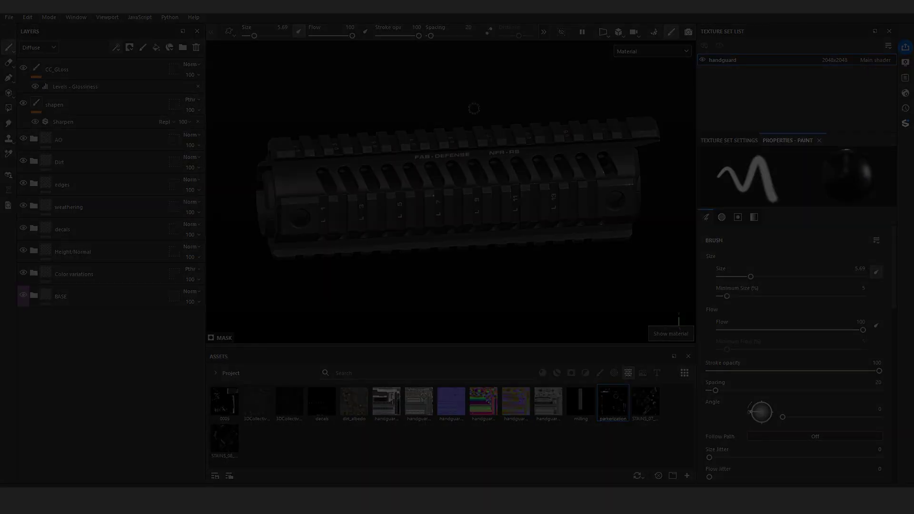